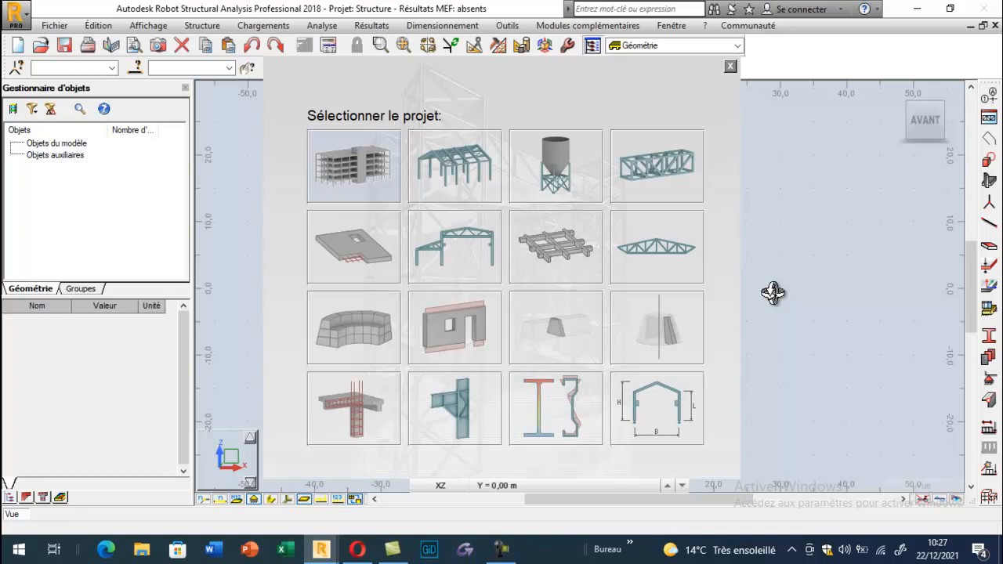
# - Start a shell structure project and add X construction lines from 0.00 m with 2 repeats at 0.75 m spacing
pyautogui.click(558, 167)
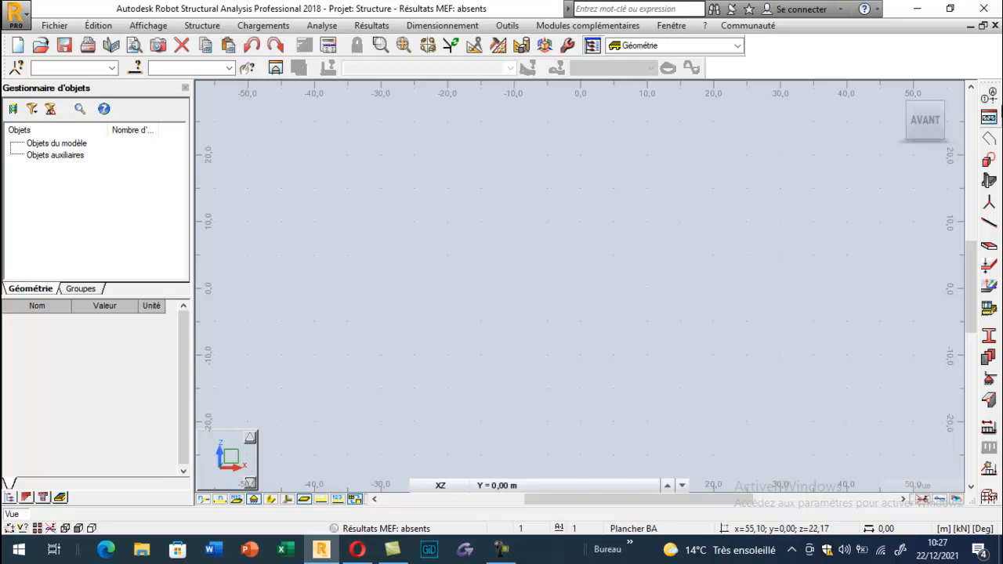
pyautogui.click(991, 96)
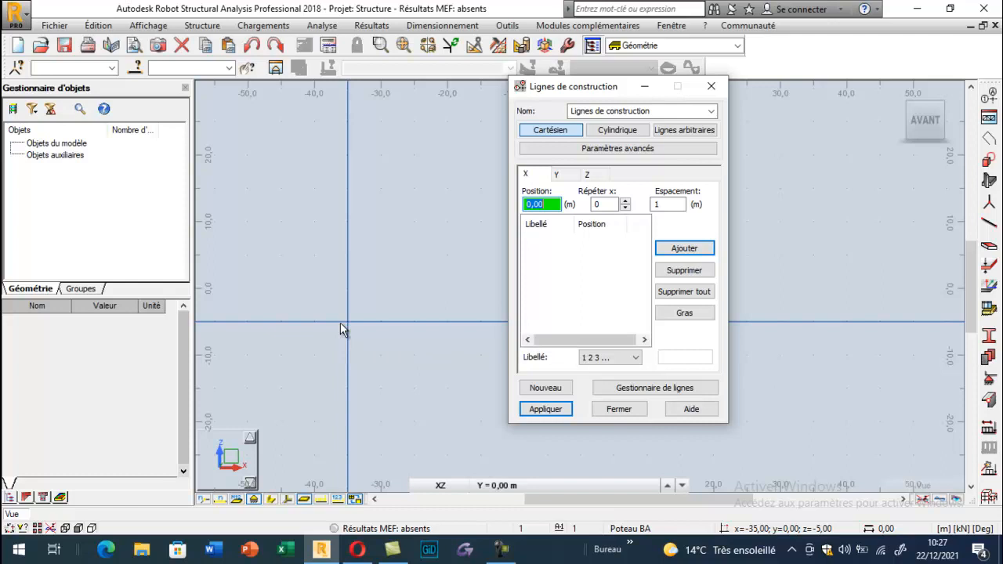
pyautogui.click(626, 200)
pyautogui.click(626, 201)
pyautogui.press('Tab')
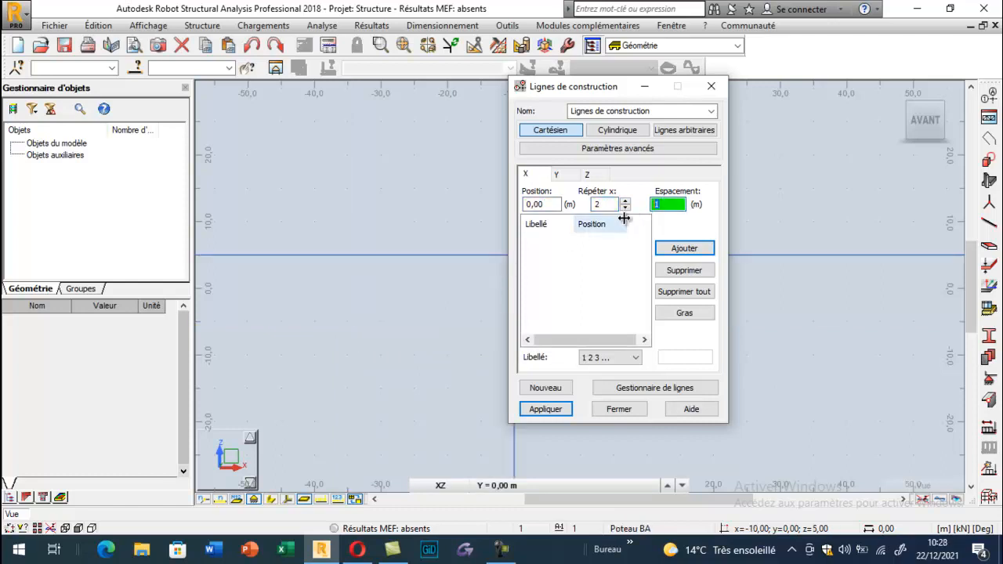
pyautogui.write('0.75')
pyautogui.click(663, 250)
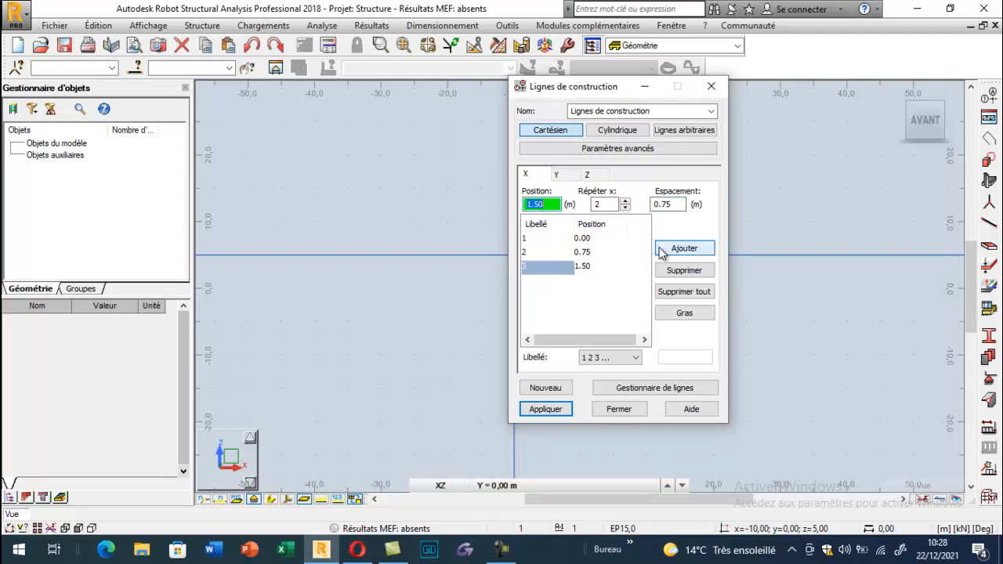
# - Add Z construction lines from 0.00 m with 2 repeats at 0.75 m spacing, labelled A B C
pyautogui.click(587, 174)
pyautogui.click(626, 206)
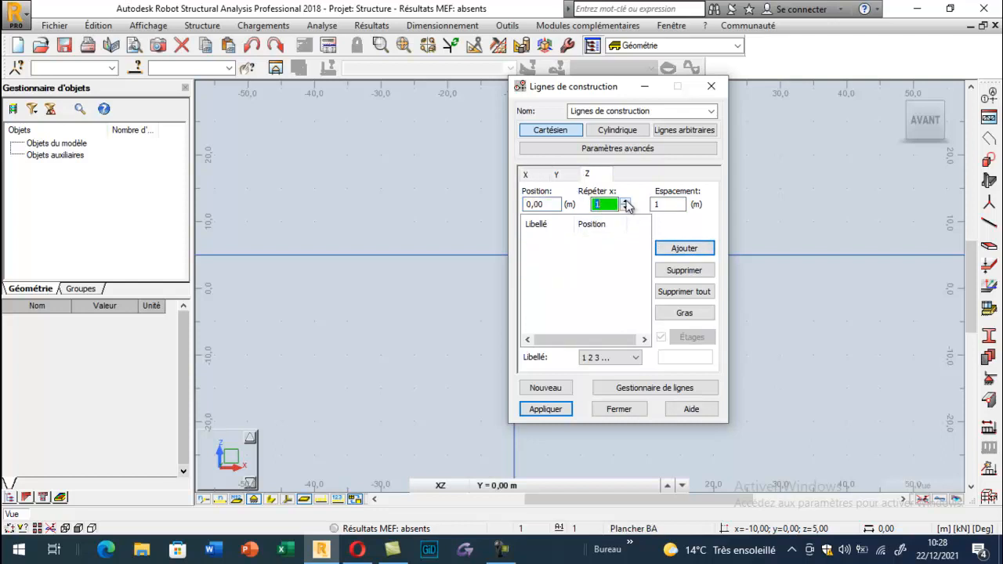
pyautogui.write('2')
pyautogui.press('Tab')
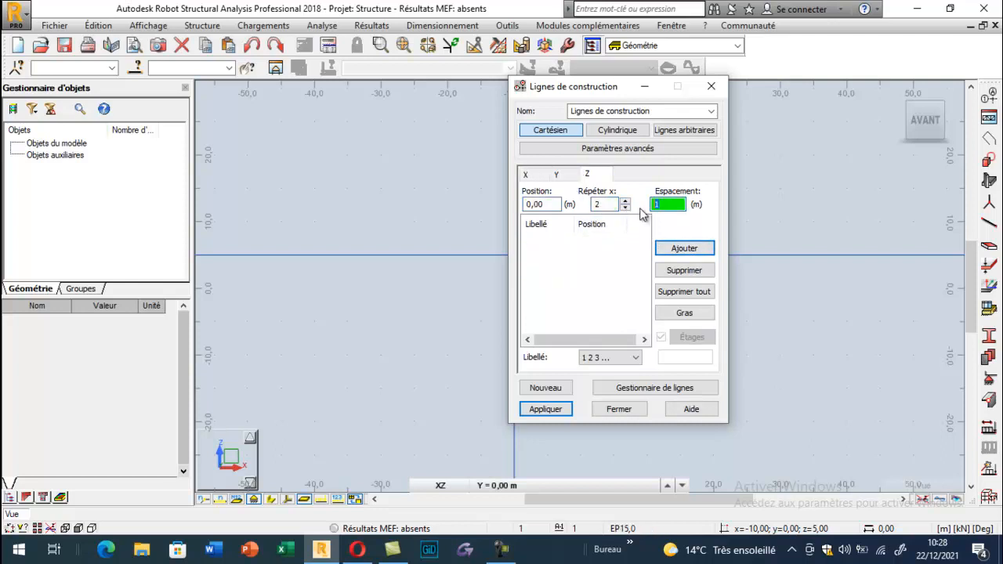
pyautogui.write('0.75')
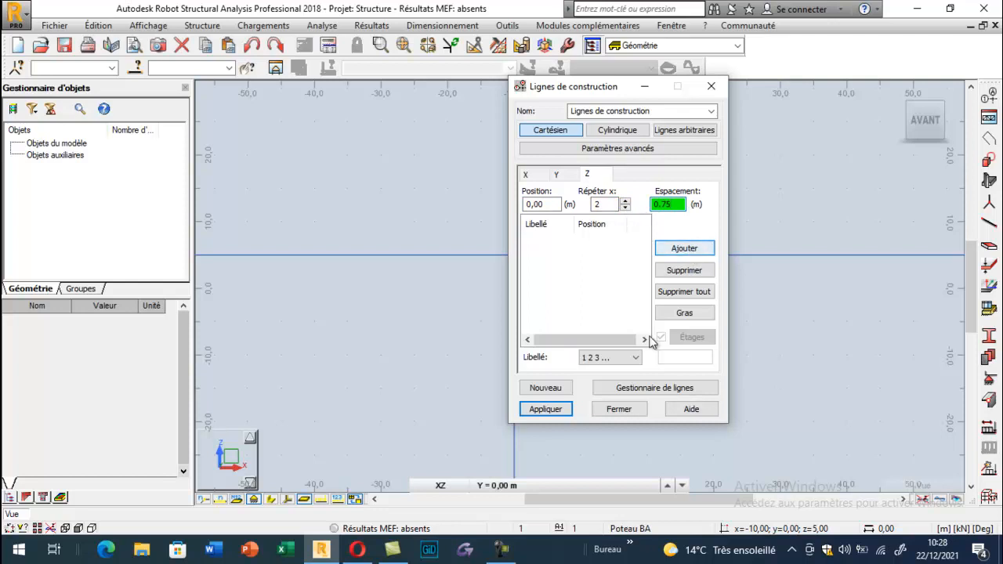
pyautogui.click(636, 357)
pyautogui.click(621, 380)
pyautogui.click(679, 248)
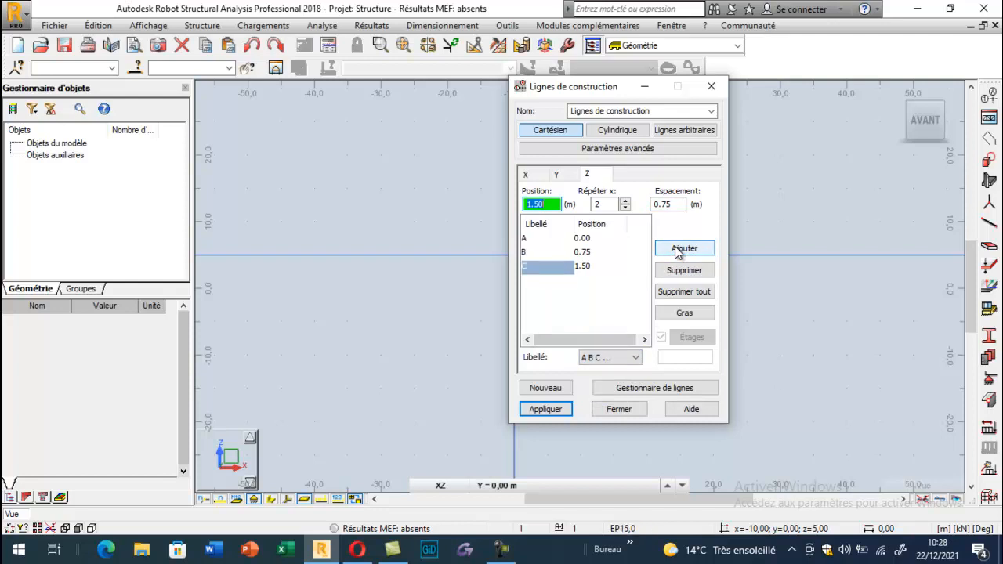
# - Add Y construction lines from 0.00 m with 1 repeat at 10 m spacing, labelled A B C, and apply the grid
pyautogui.click(554, 176)
pyautogui.click(603, 357)
pyautogui.click(605, 381)
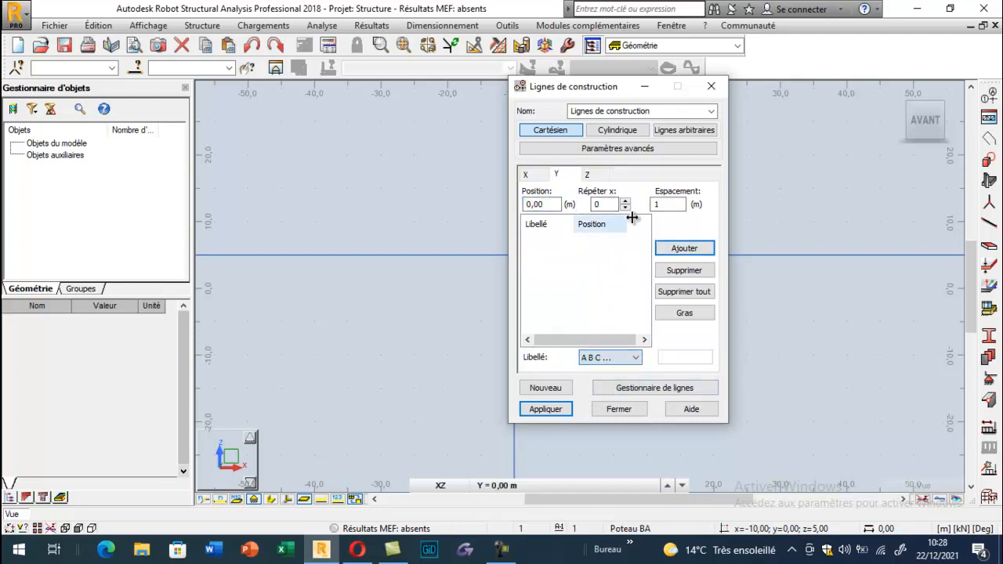
pyautogui.click(625, 201)
pyautogui.click(667, 204)
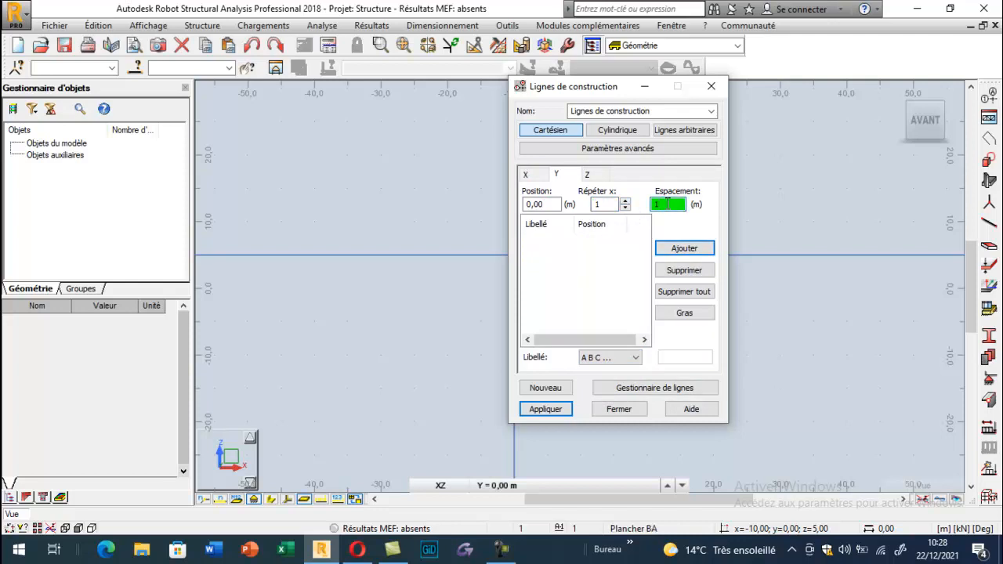
pyautogui.write('10')
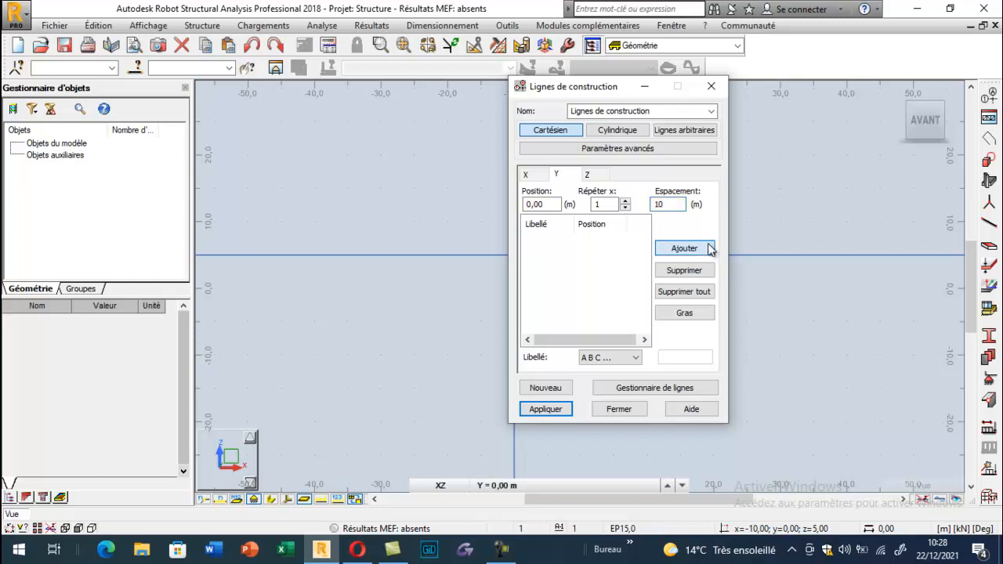
pyautogui.click(710, 248)
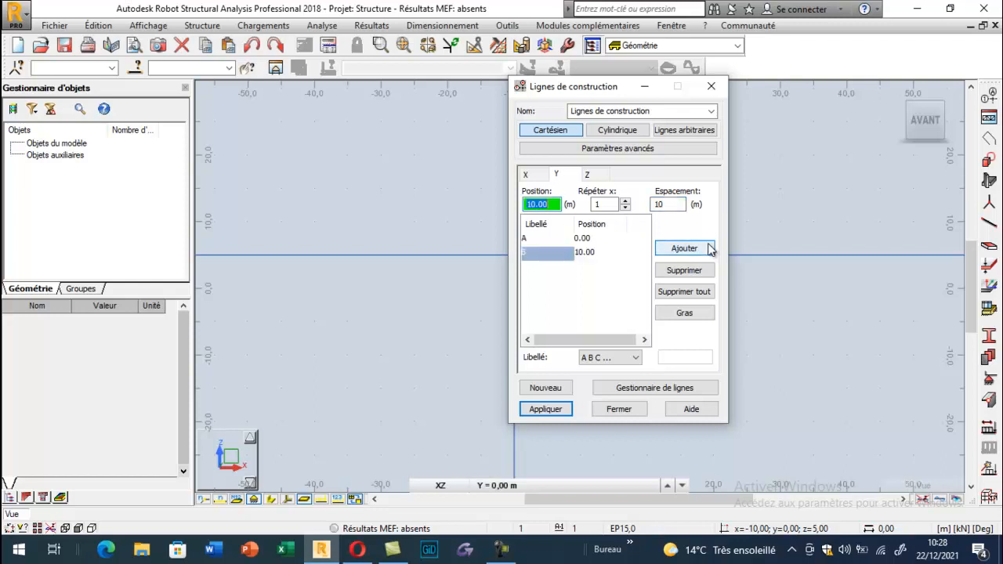
pyautogui.click(541, 411)
pyautogui.click(609, 411)
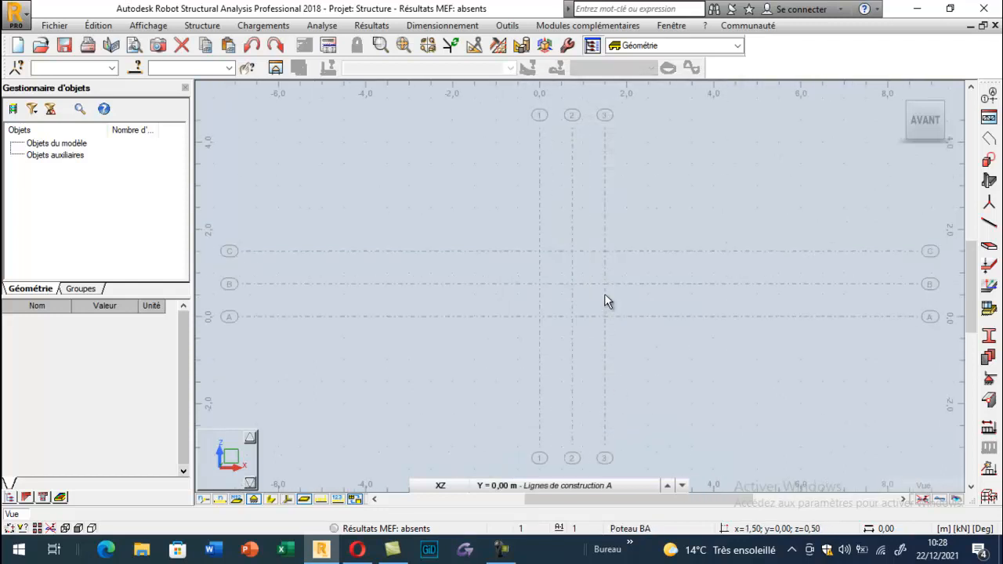
# - Draw the lower semicircular arc in the XZ plane by start, centre and end through grid intersections 1-B, 2-A and 3-B
pyautogui.scroll(3, 604, 293)
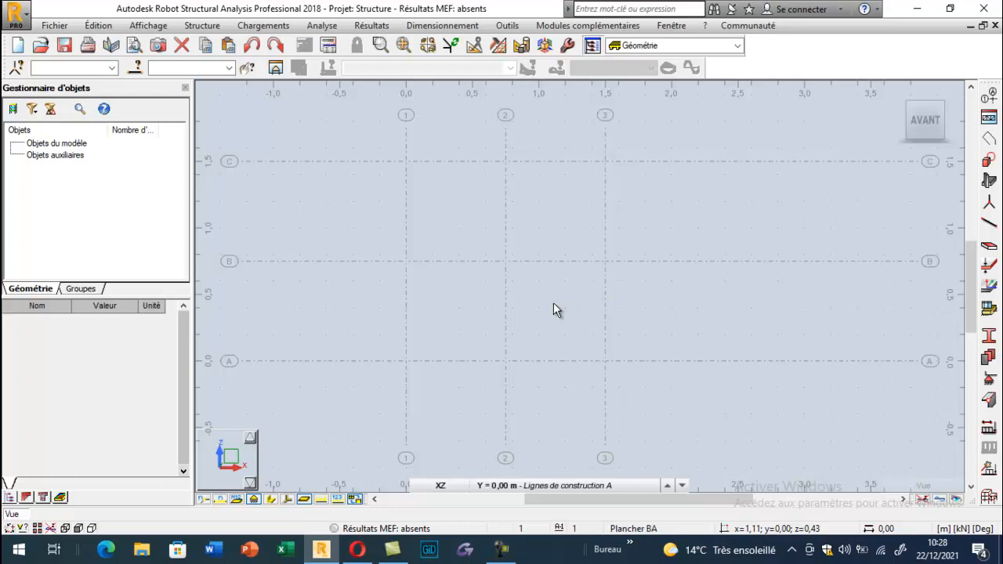
pyautogui.click(989, 162)
pyautogui.click(790, 155)
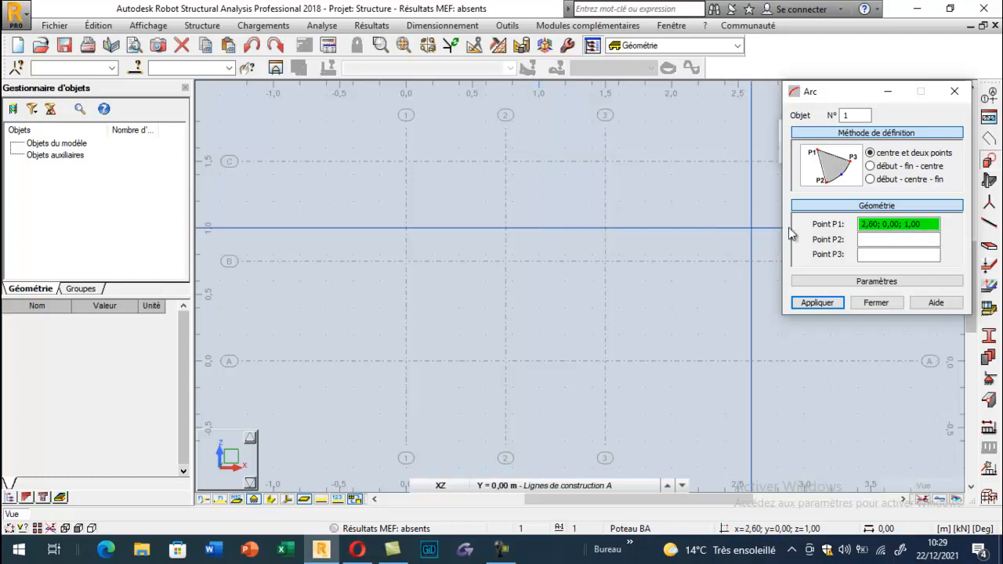
pyautogui.click(873, 180)
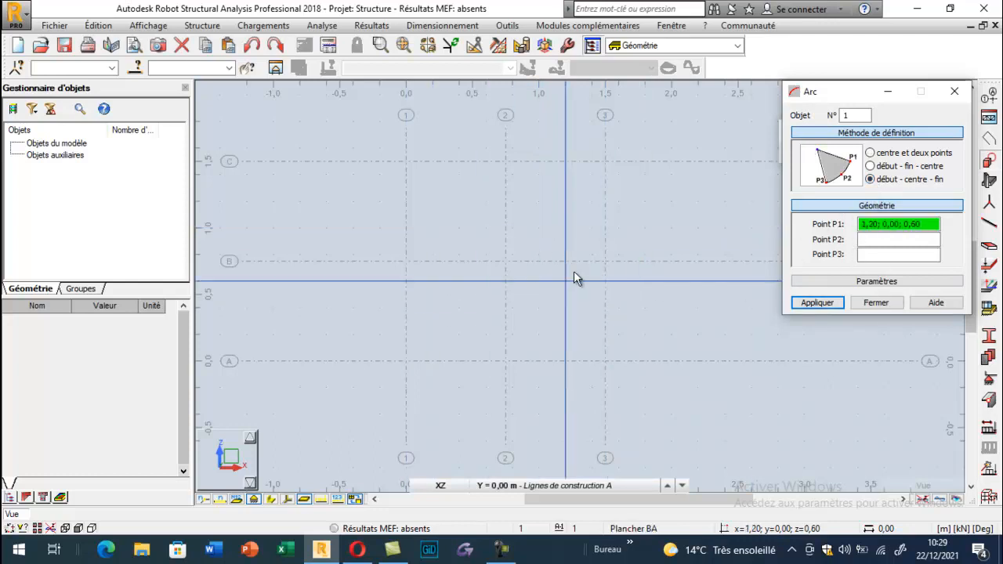
pyautogui.click(406, 261)
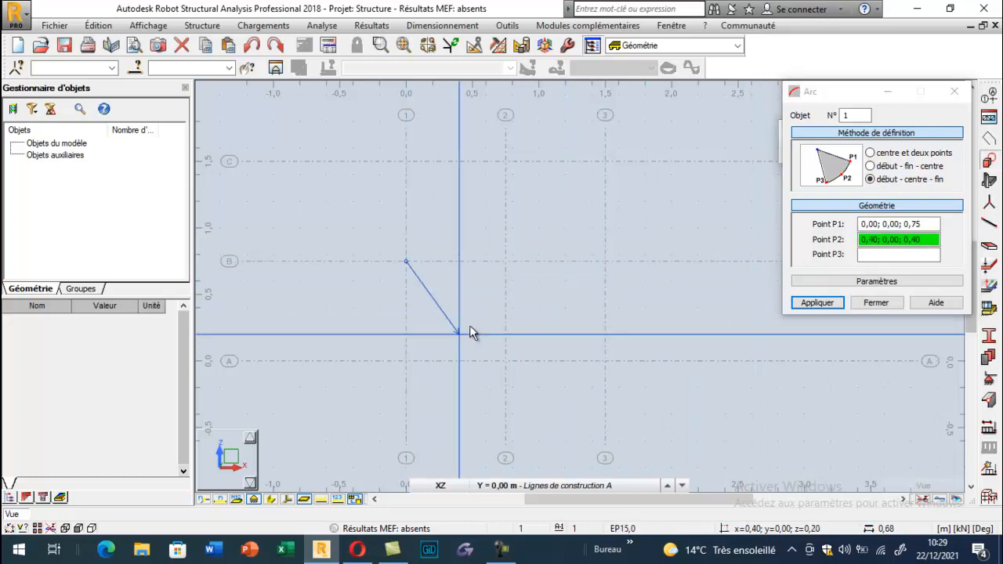
pyautogui.click(505, 361)
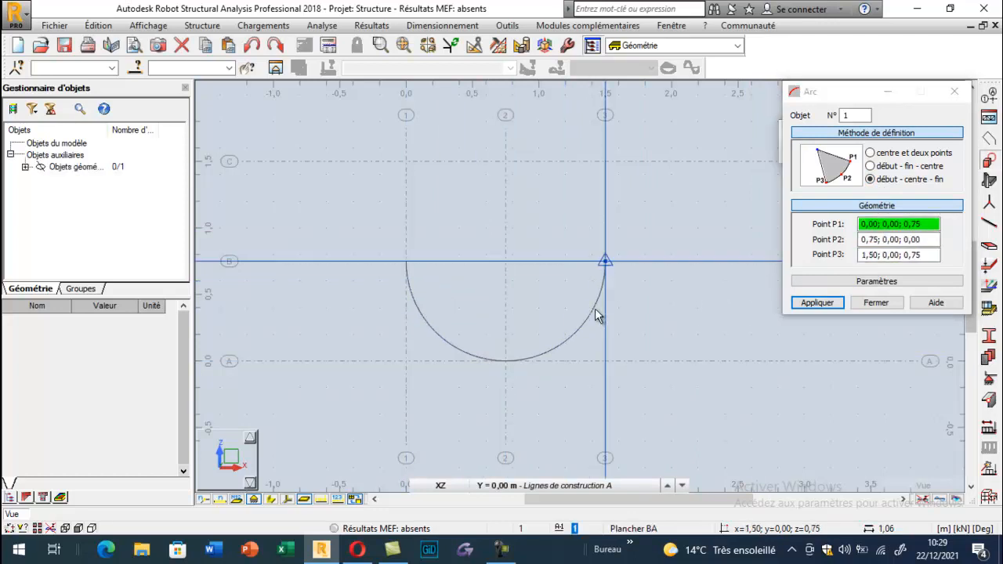
pyautogui.click(597, 312)
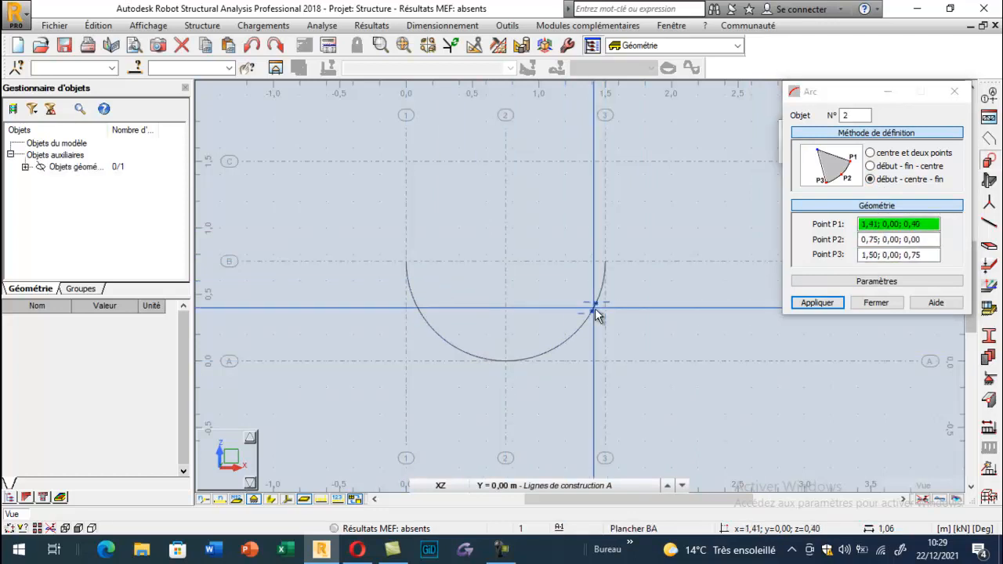
# - Draw a quarter arc by centre and two points, centred on grid intersection 2-B, from 1-B to 2-C
pyautogui.click(870, 153)
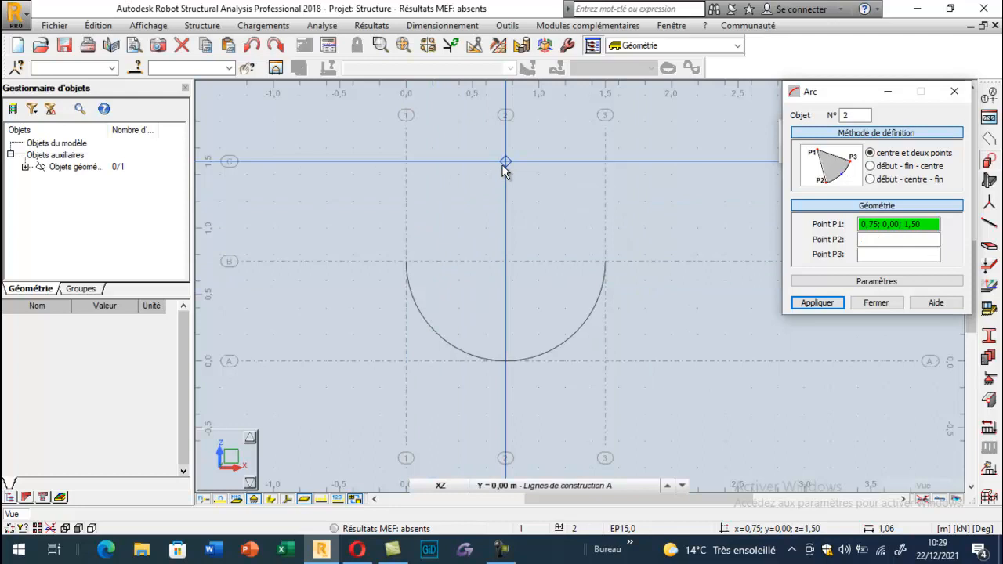
pyautogui.click(506, 262)
pyautogui.click(406, 262)
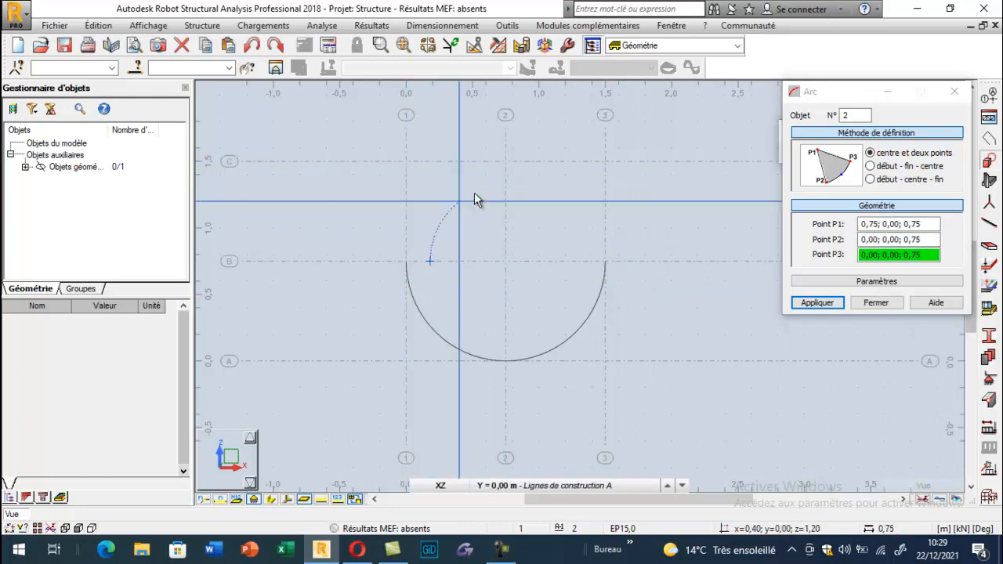
pyautogui.click(507, 162)
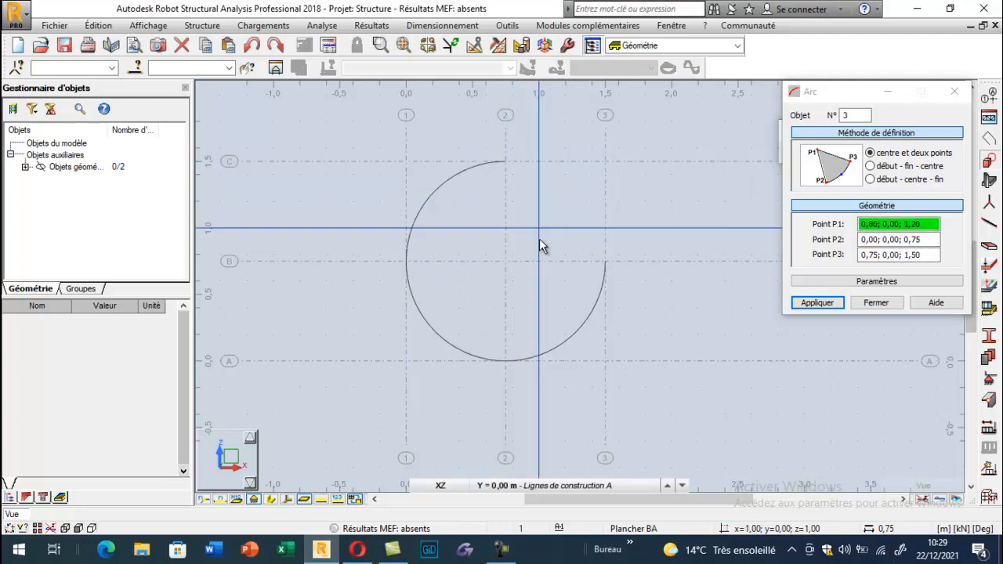
# - Complete the circle with a quarter arc centred on grid intersection 2-B, from 3-B to 2-C
pyautogui.click(506, 261)
pyautogui.click(605, 262)
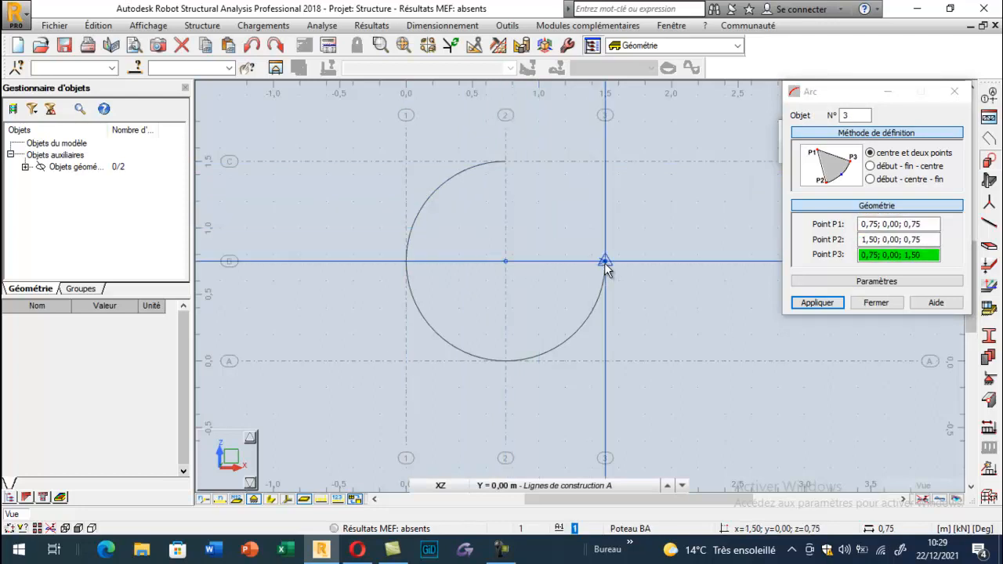
pyautogui.click(508, 161)
pyautogui.click(870, 305)
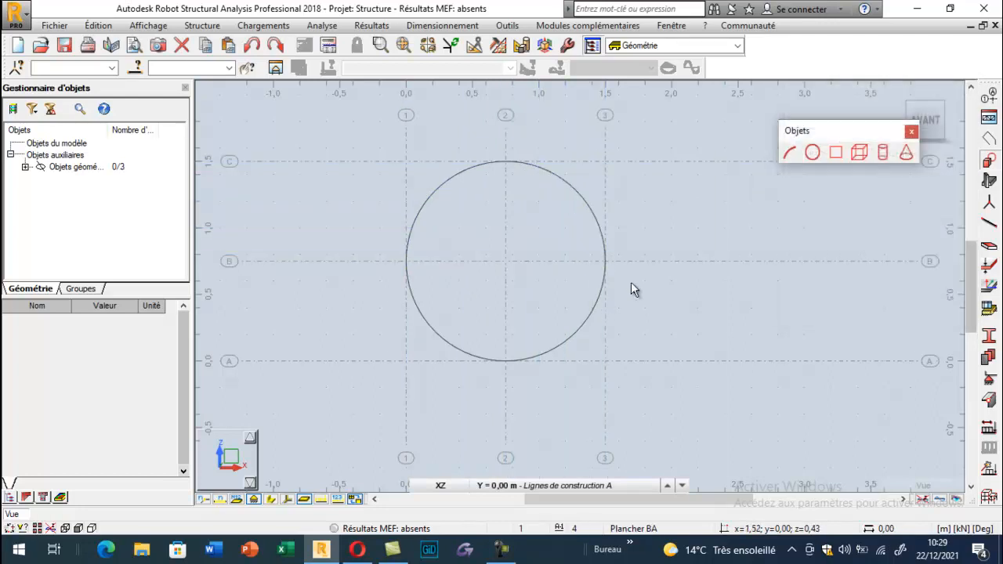
# - Start an Extrusion for the circle's arcs and set its number of divisions to 20
pyautogui.click(898, 109)
pyautogui.scroll(-6, 511, 237)
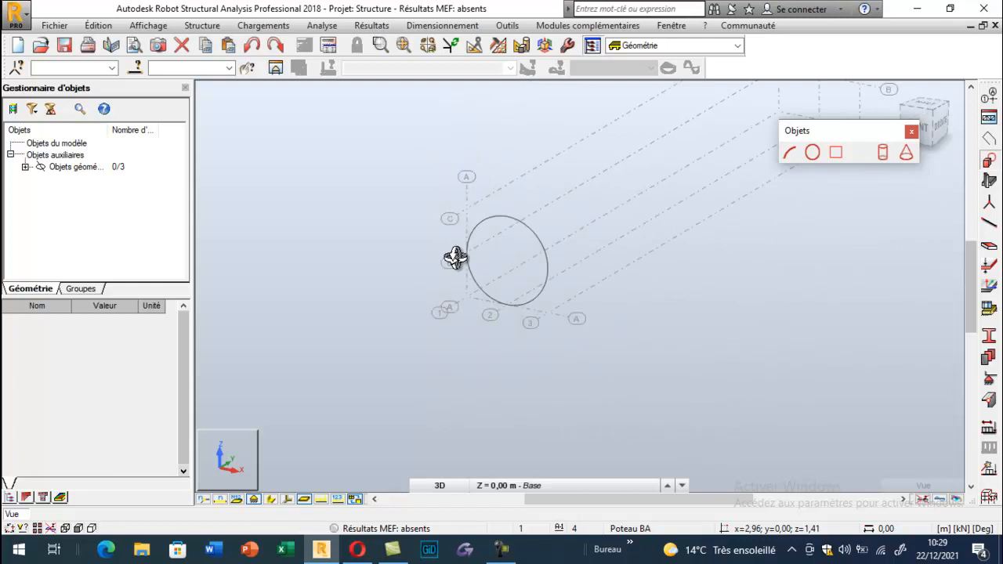
pyautogui.scroll(-2, 586, 182)
pyautogui.scroll(1, 589, 165)
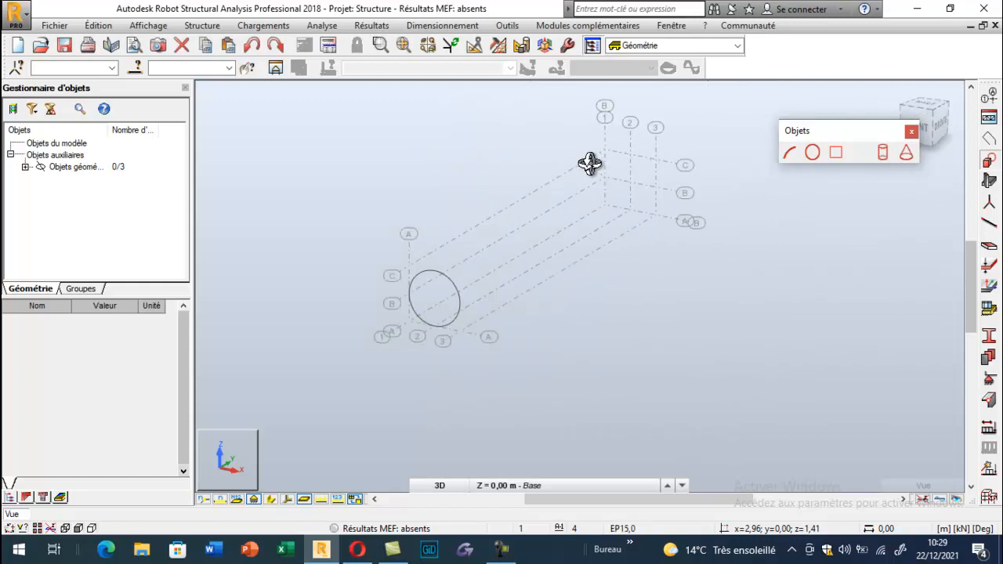
pyautogui.press('Escape')
pyautogui.scroll(1, 538, 187)
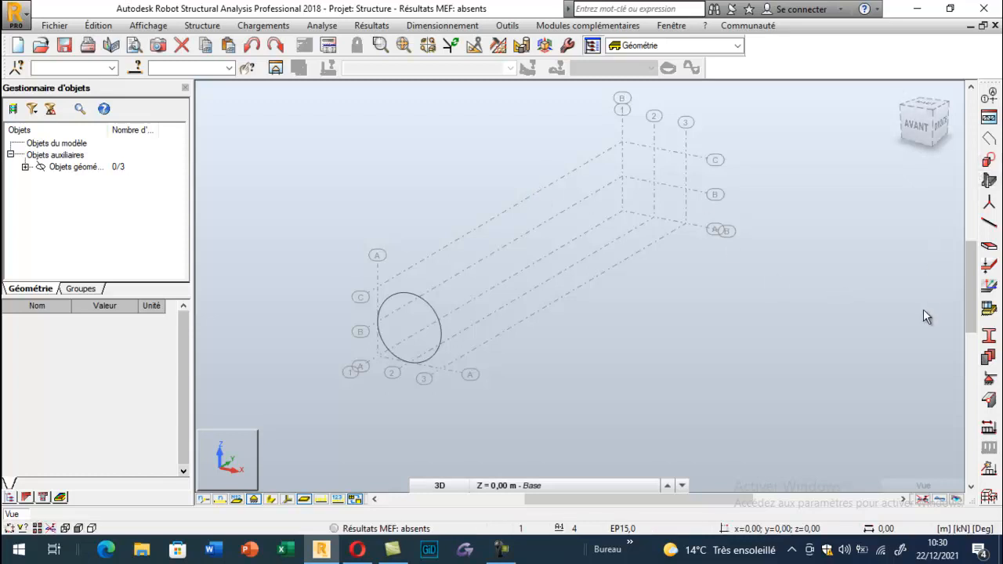
pyautogui.click(475, 48)
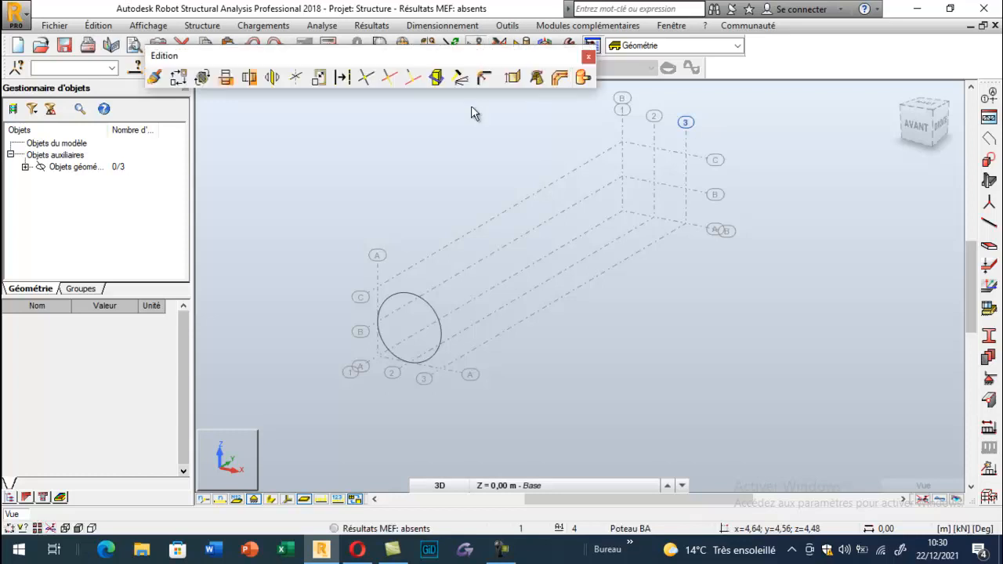
pyautogui.click(512, 77)
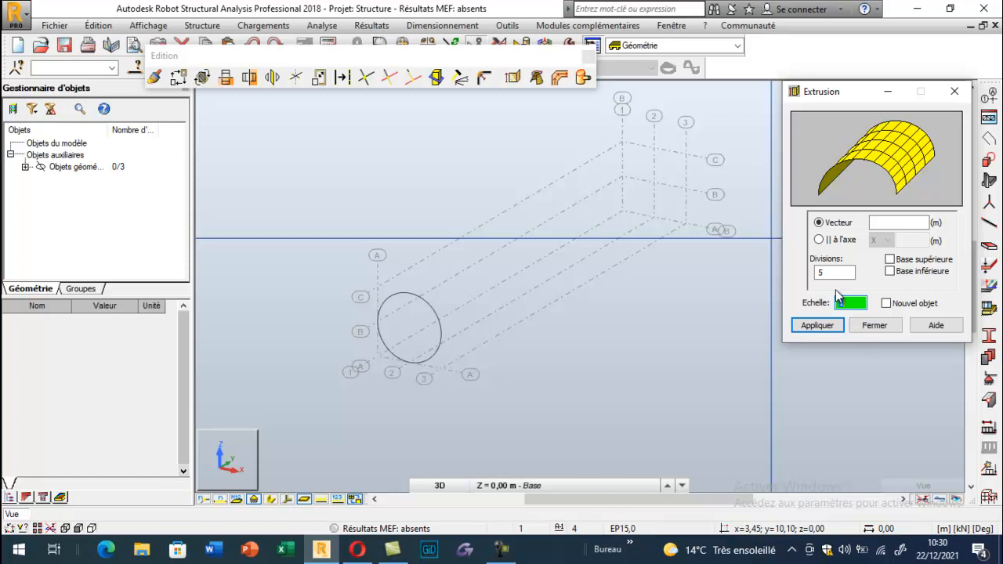
pyautogui.moveTo(832, 274); pyautogui.dragTo(808, 283)
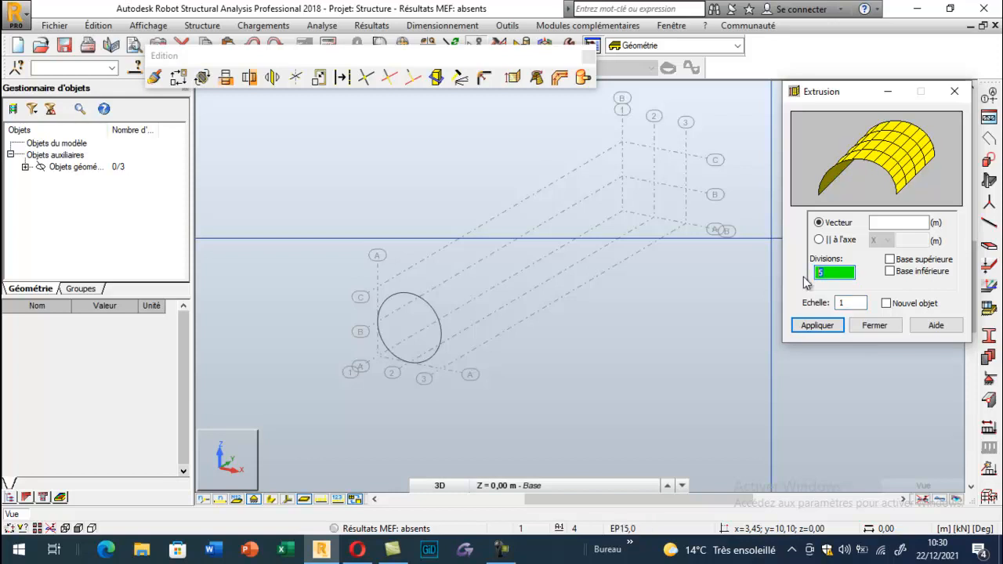
pyautogui.write('20')
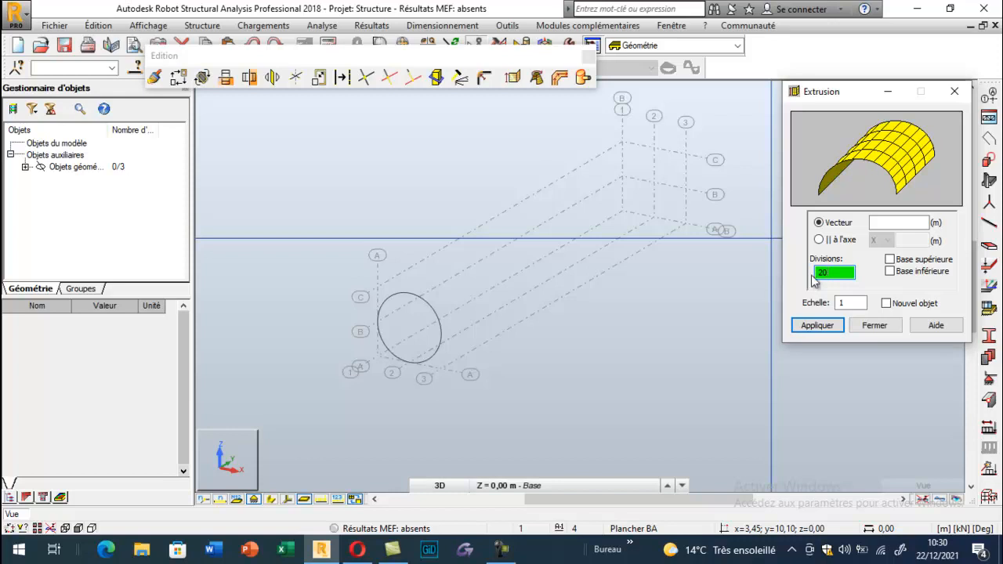
# - Extrude the lower semicircular arc along the vector 0.00; 10.00; 0.00 m, from the circle's centre to the far end of the grid
pyautogui.click(25, 167)
pyautogui.click(87, 181)
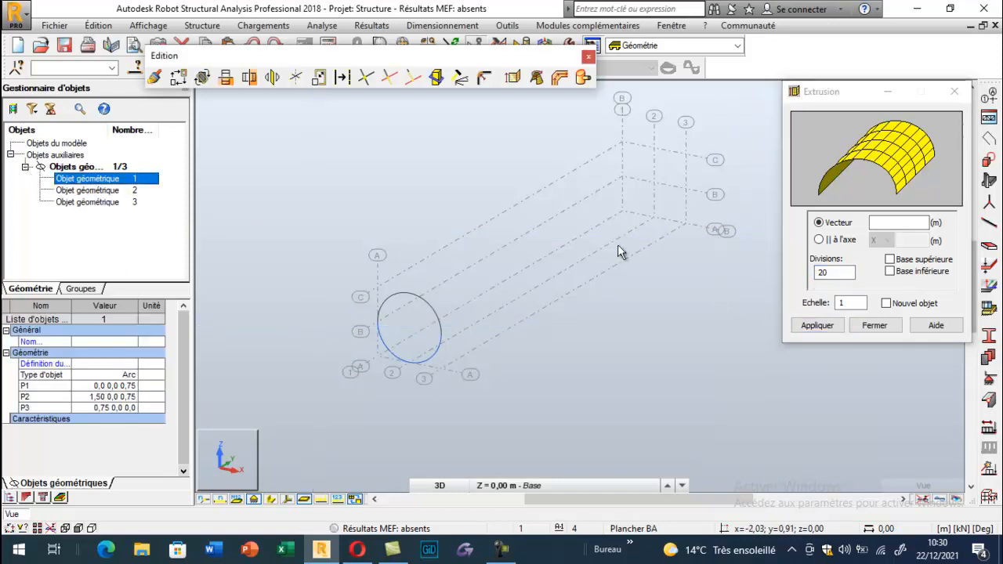
pyautogui.click(884, 224)
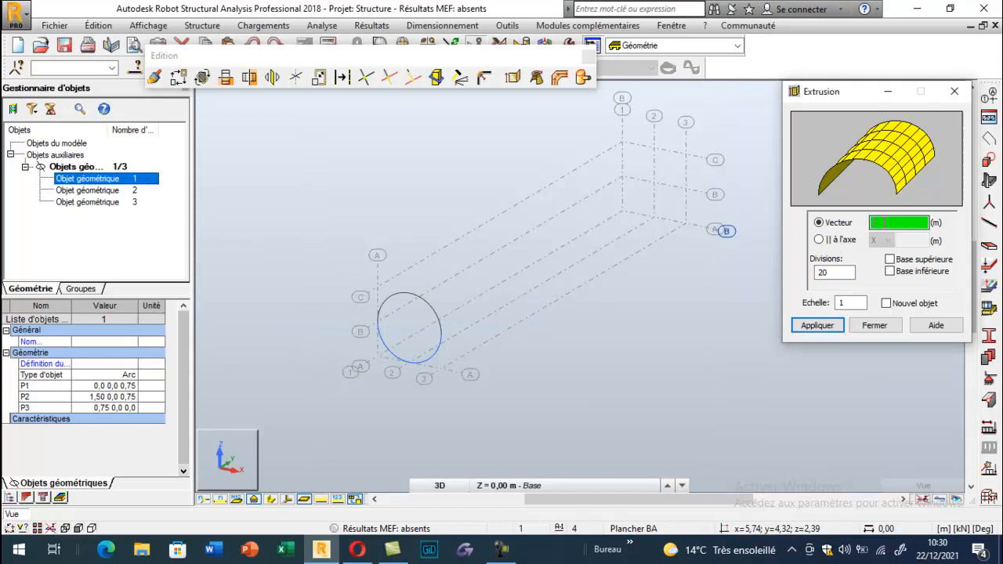
pyautogui.click(409, 327)
pyautogui.click(651, 194)
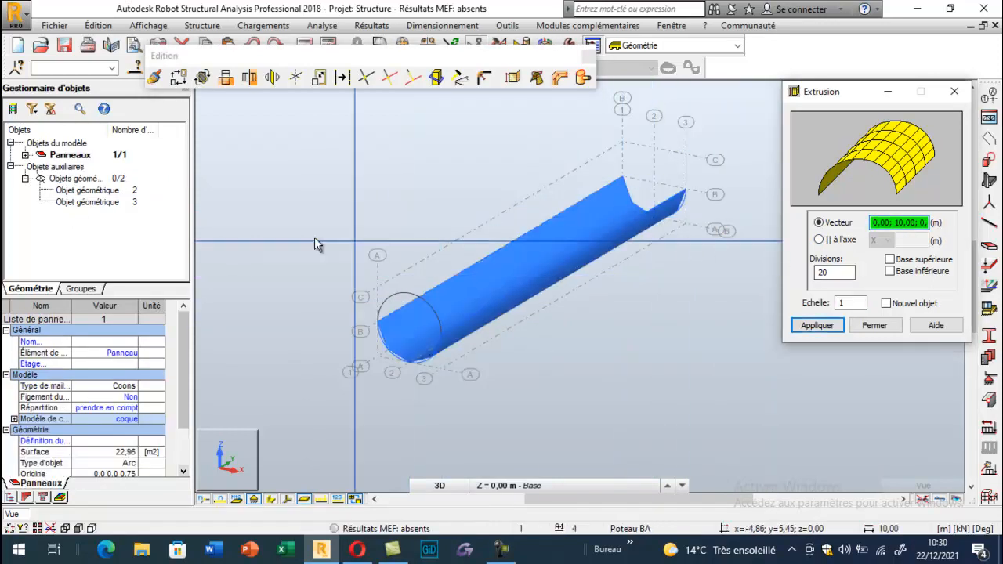
# - Extrude the upper quarter arc from 1-B to 2-C along the vector 0.00; 10.00; 0.00 m, from the circle's centre
pyautogui.click(100, 191)
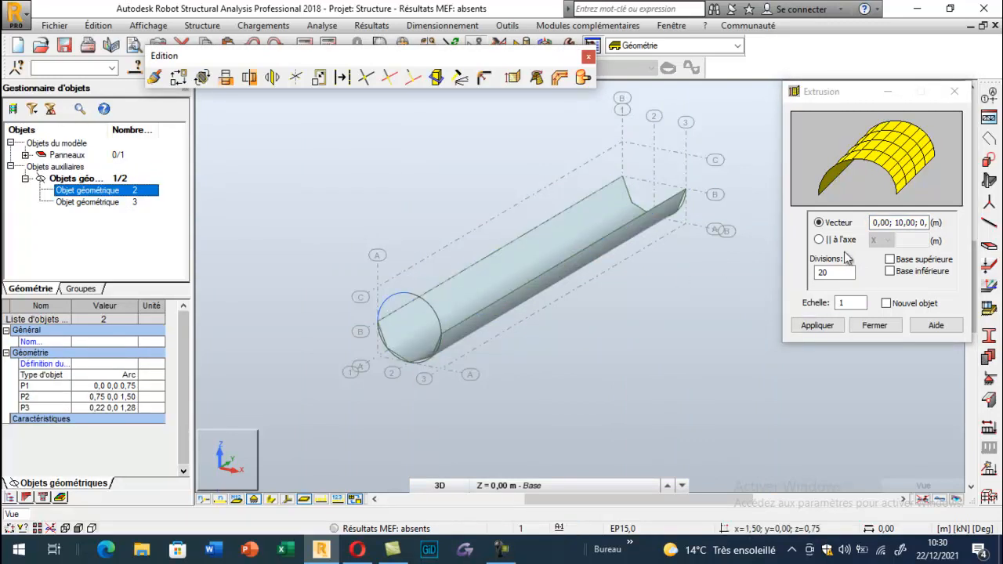
pyautogui.click(878, 224)
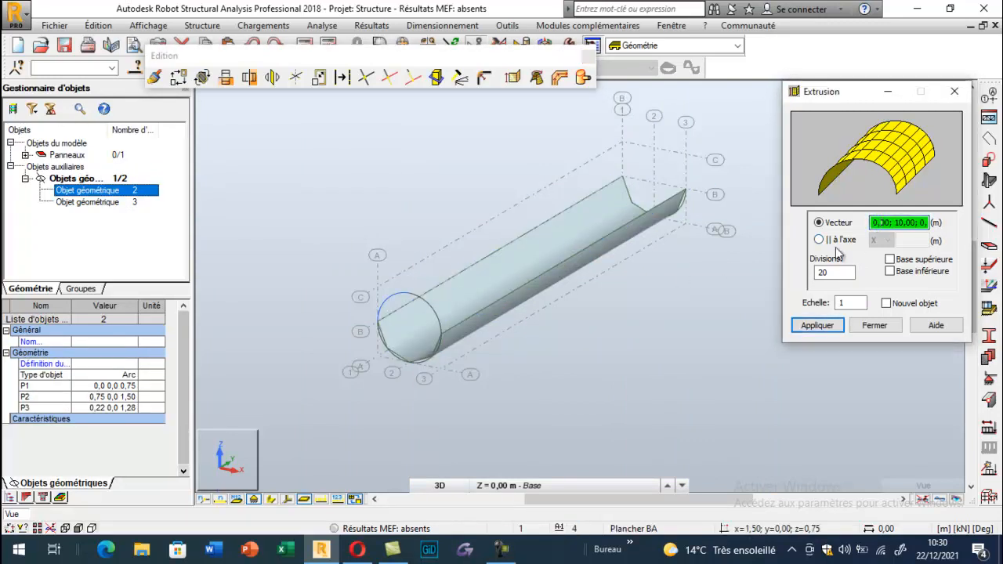
pyautogui.click(409, 327)
pyautogui.click(654, 185)
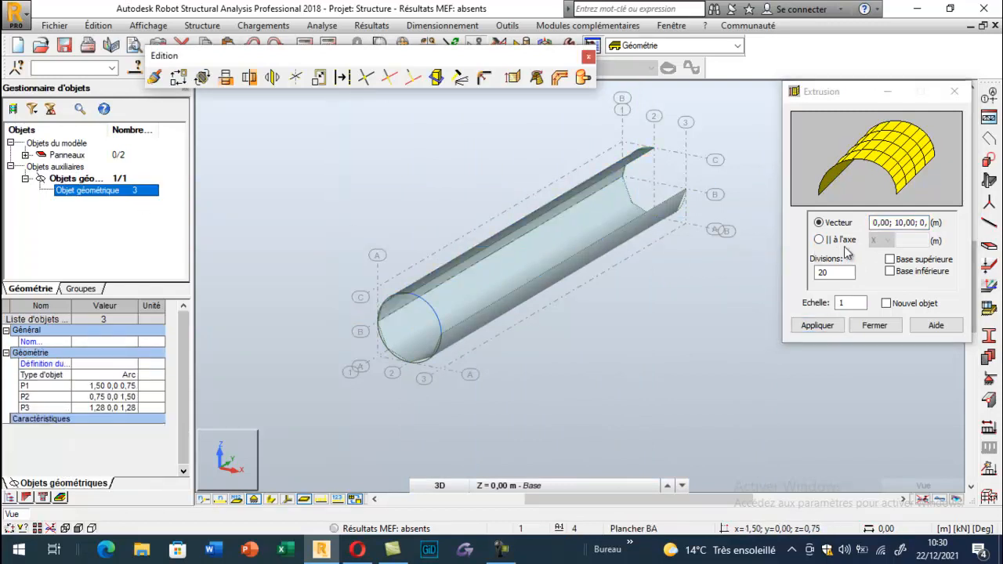
# - Extrude the remaining quarter arc from 3-B to 2-C along the vector 0.00; 10.00; 0.00 m, and close the extrusion and editing tools
pyautogui.click(893, 223)
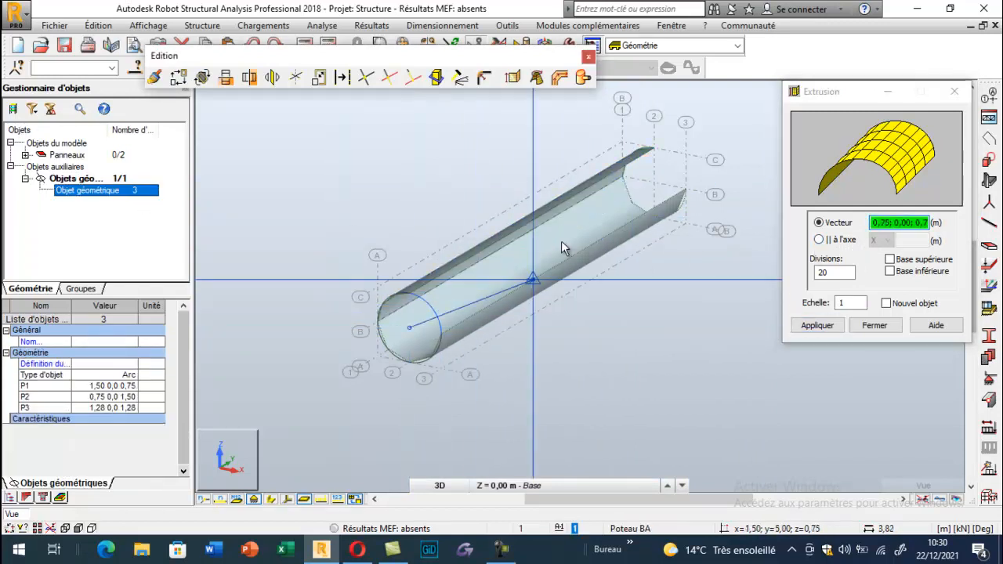
pyautogui.click(656, 205)
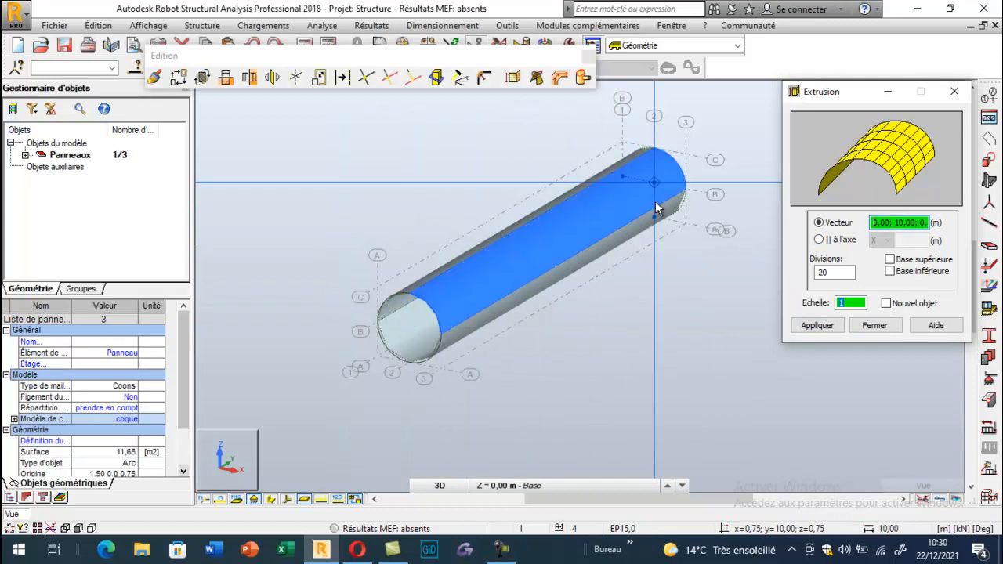
pyautogui.click(875, 325)
pyautogui.click(588, 56)
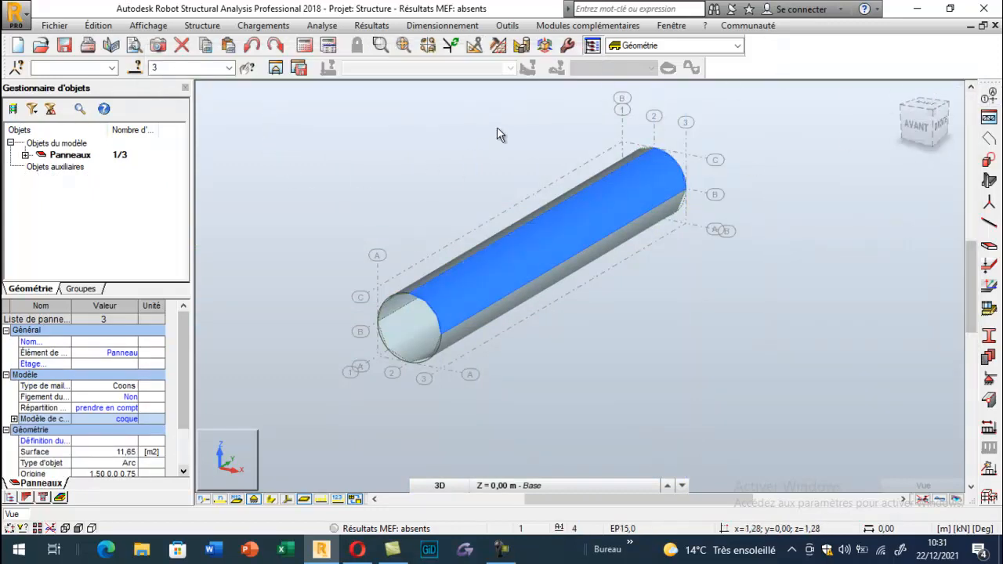
pyautogui.click(899, 93)
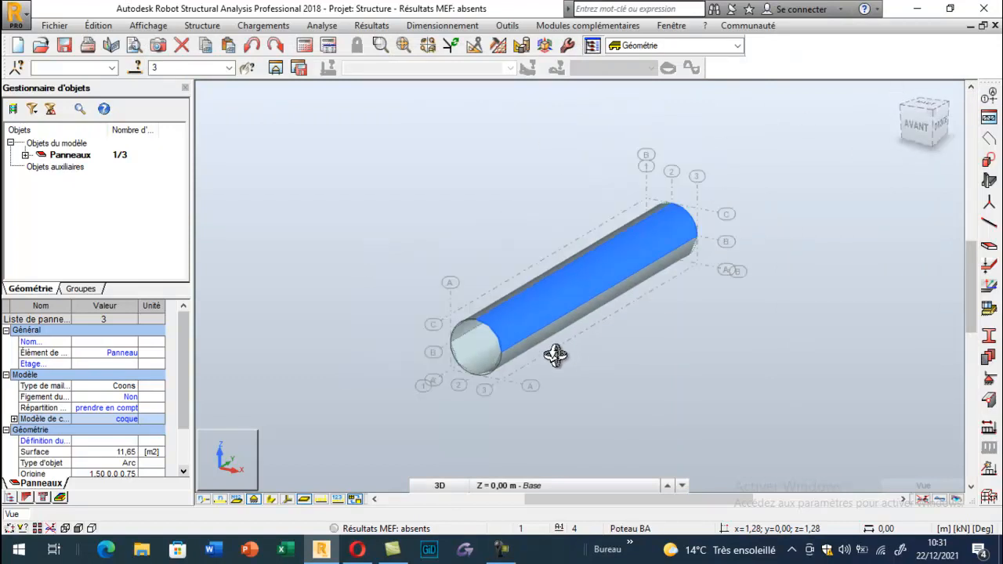
pyautogui.scroll(5, 555, 355)
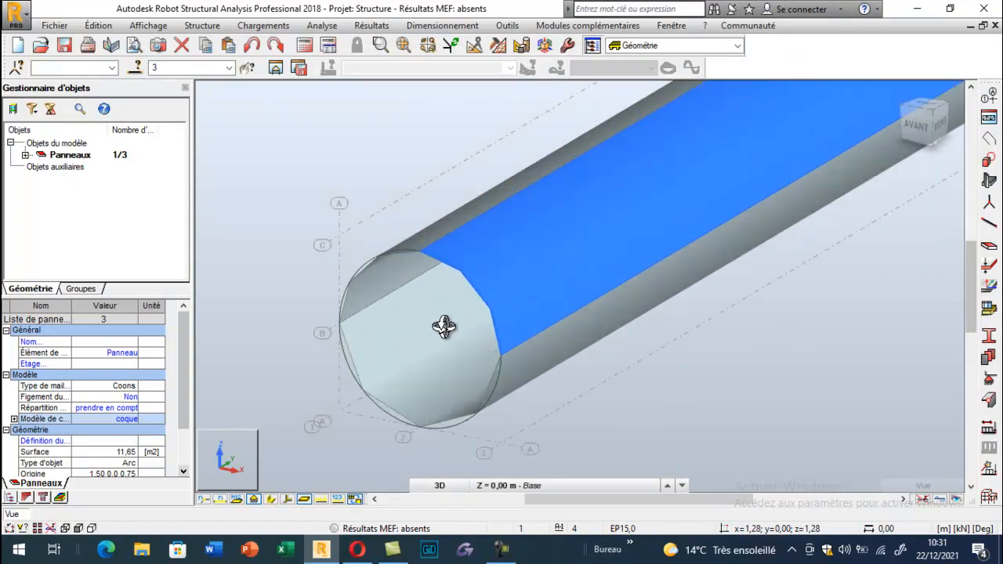
pyautogui.scroll(-5, 444, 327)
pyautogui.click(385, 218)
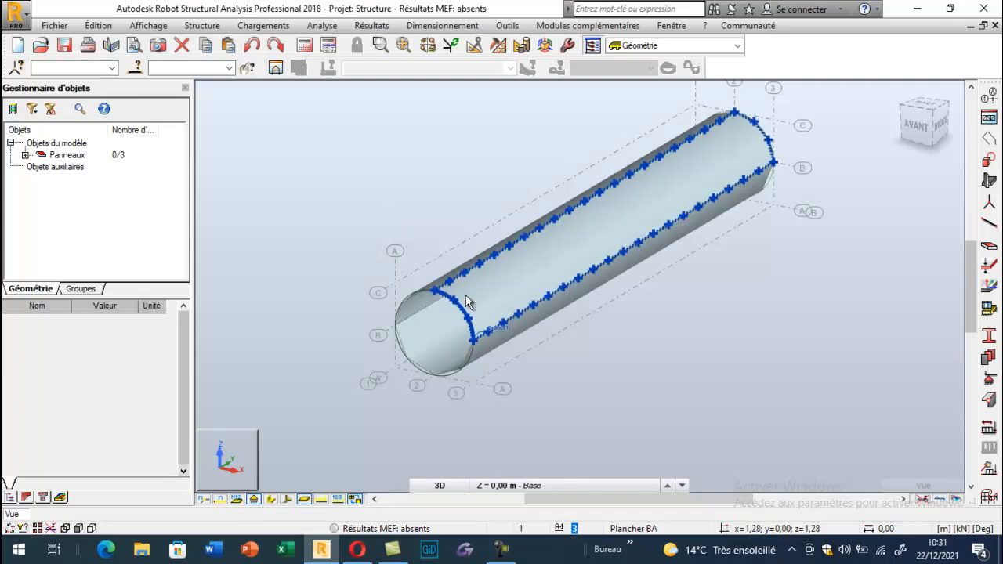
pyautogui.scroll(-1, 342, 286)
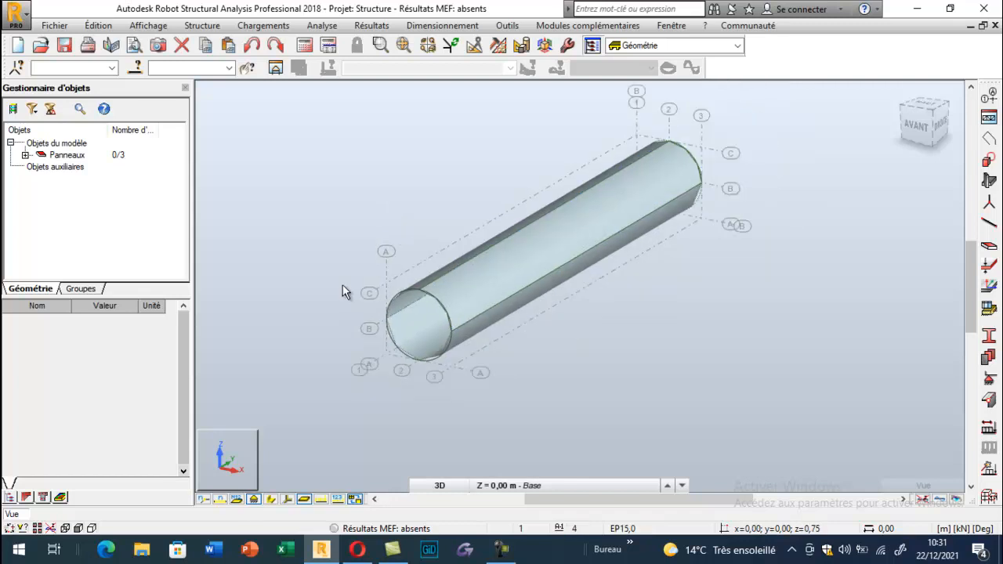
# - Add a new uniform panel thickness named EP15 conduite, 15 cm thick, in material BETON25
pyautogui.click(990, 267)
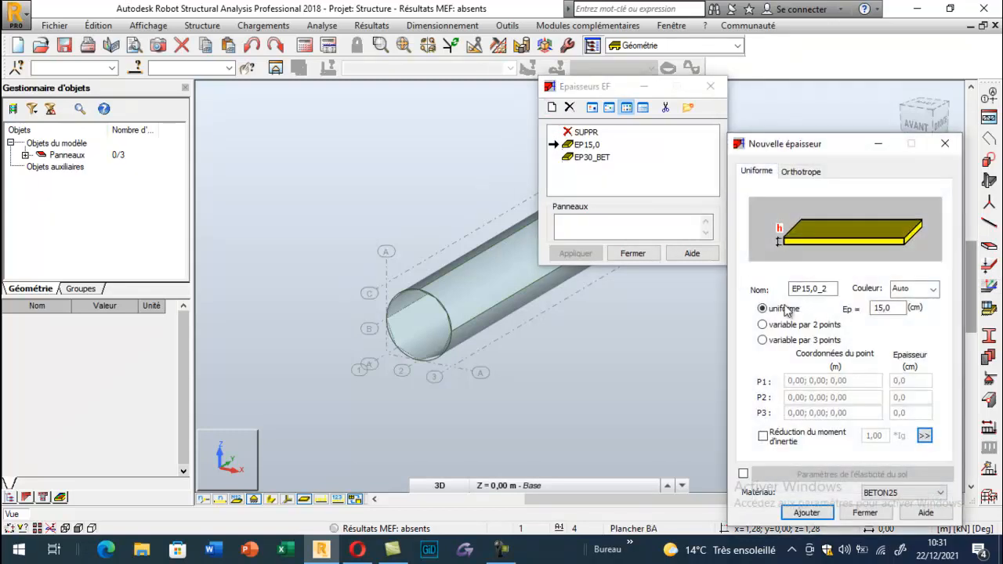
pyautogui.doubleClick(815, 290)
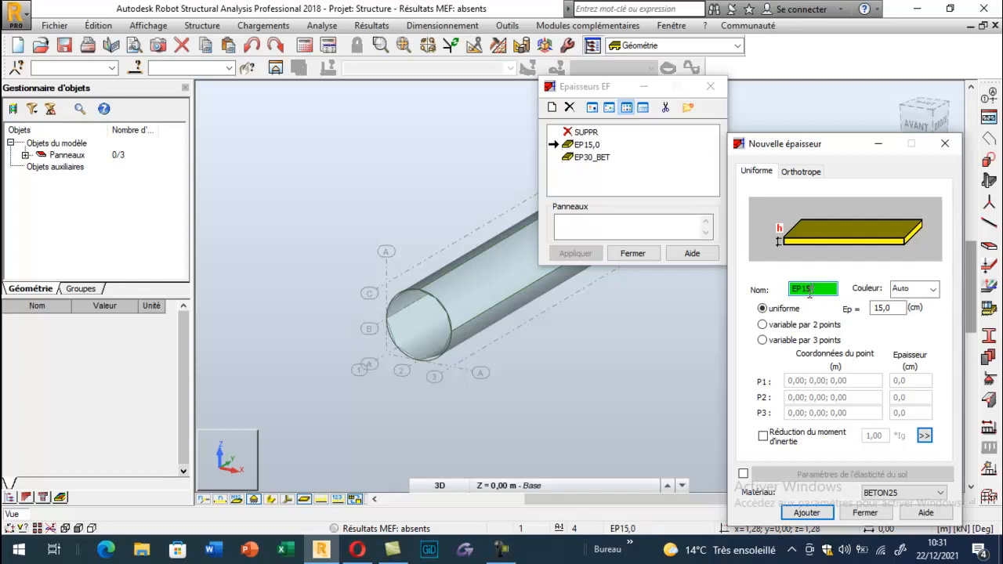
pyautogui.write('EP15 con')
pyautogui.write('duite')
pyautogui.click(885, 308)
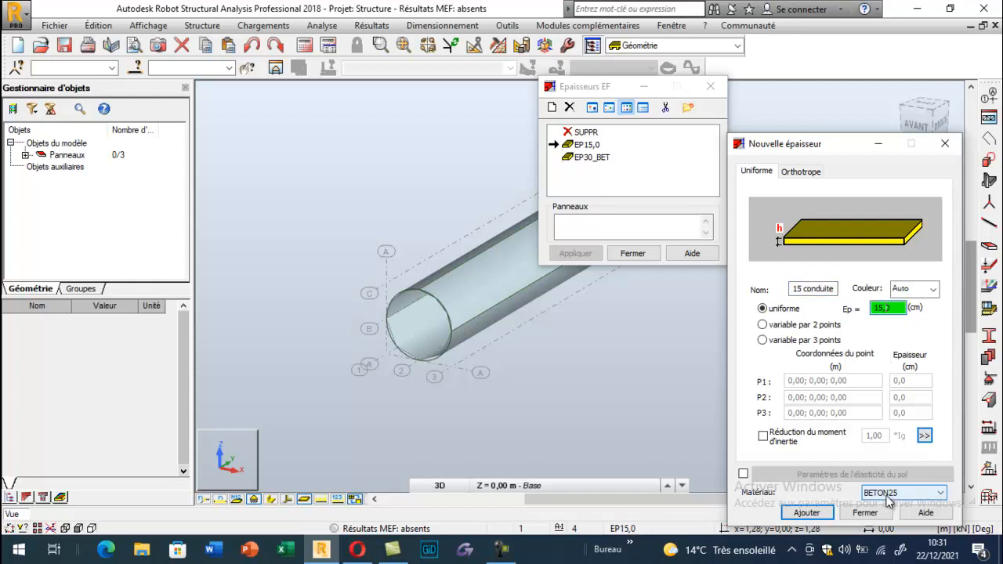
pyautogui.click(807, 512)
pyautogui.click(865, 513)
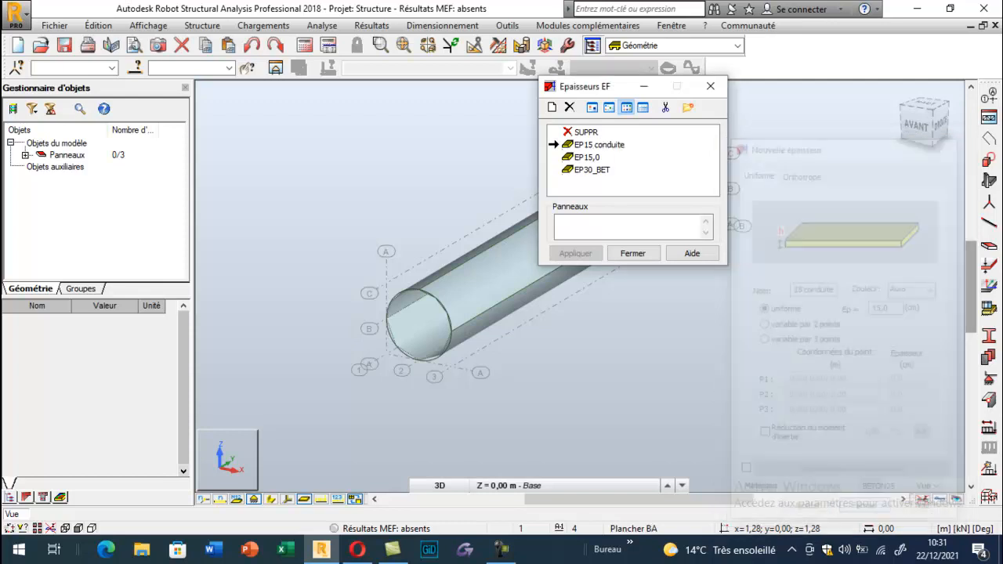
# - Assign the EP15 conduite thickness to all three panels of the cylinder, panels 1A3
pyautogui.click(577, 227)
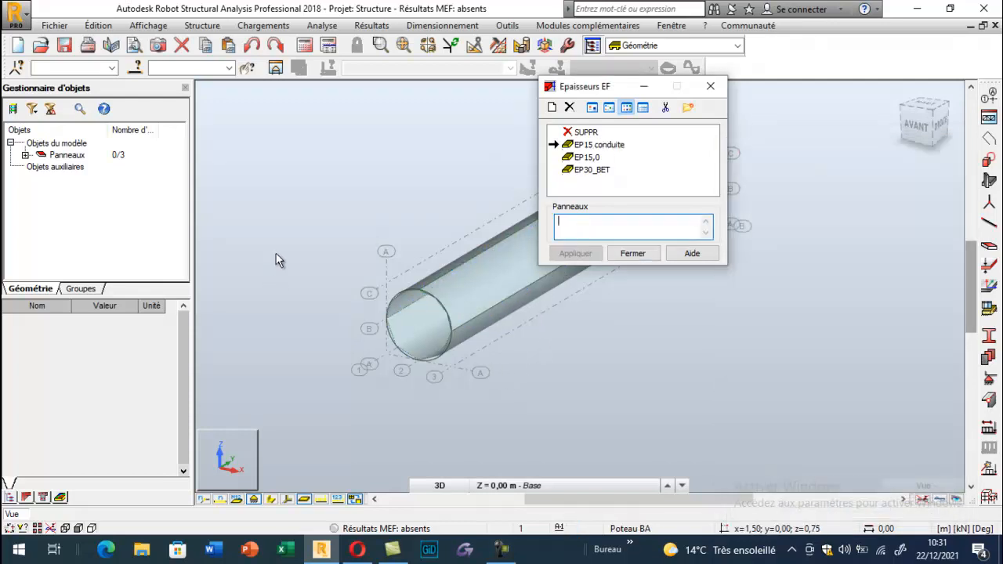
pyautogui.moveTo(299, 232); pyautogui.dragTo(522, 397)
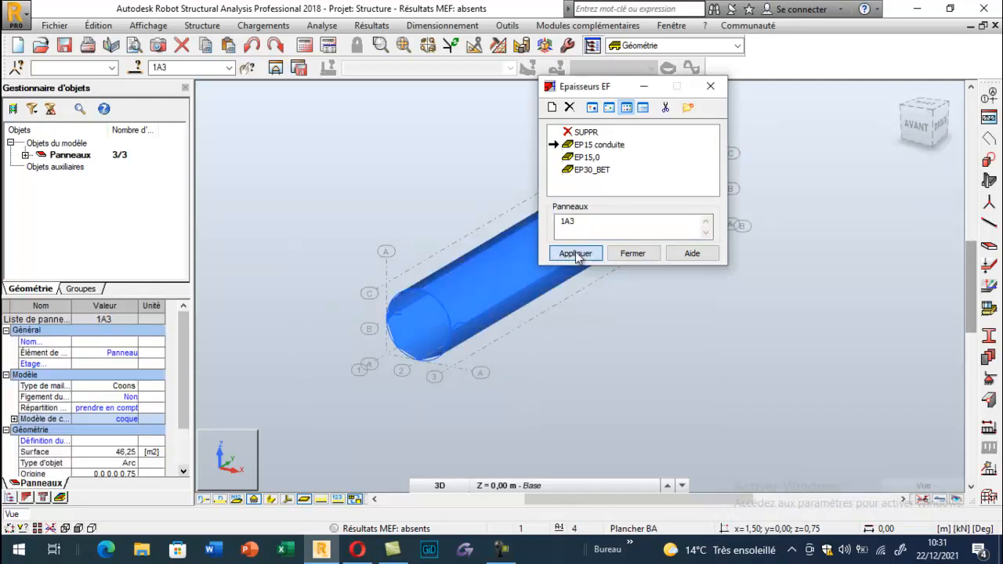
pyautogui.click(576, 254)
pyautogui.click(632, 253)
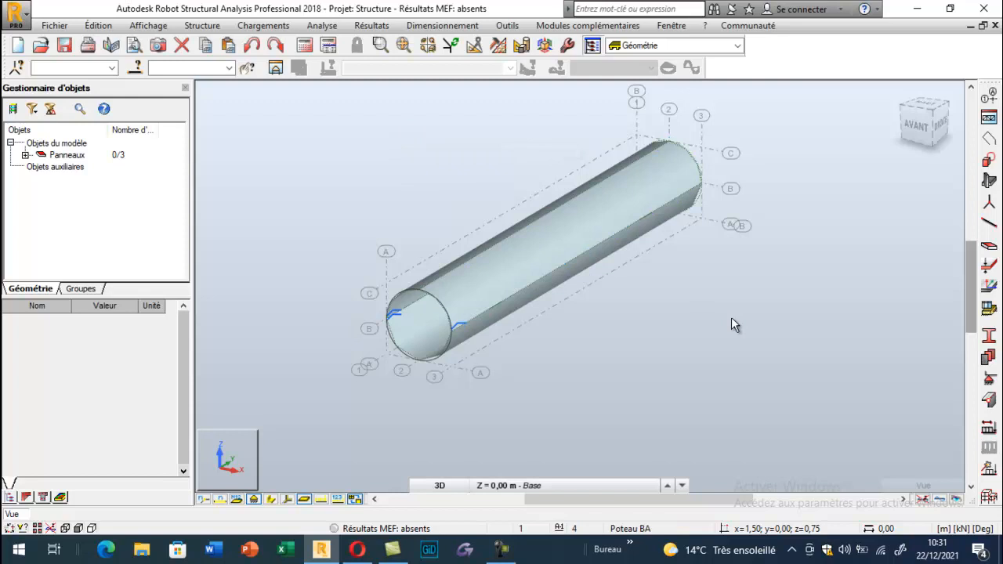
# - Set the meshing options of all panels to an element size of 0.5 m
pyautogui.click(989, 380)
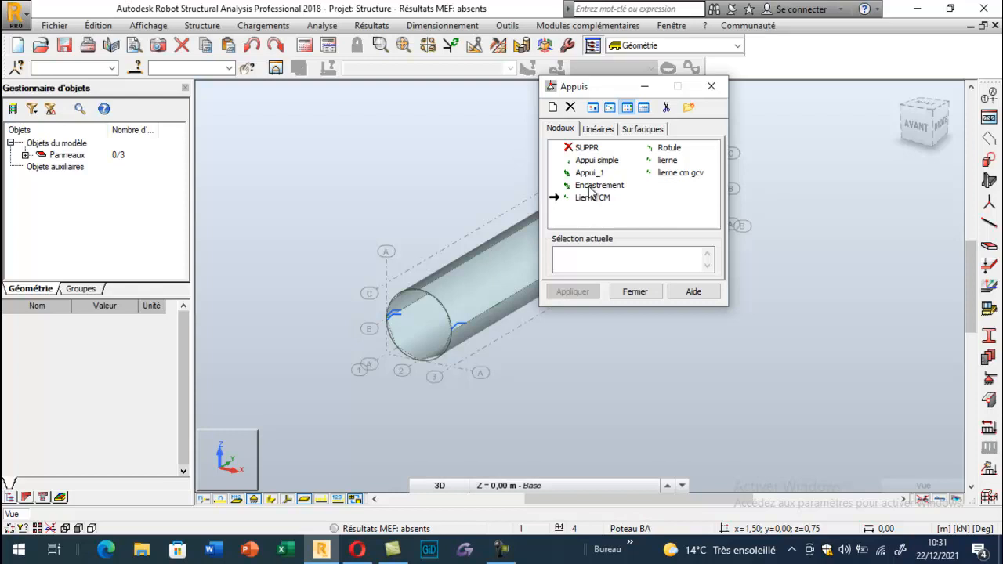
pyautogui.click(711, 86)
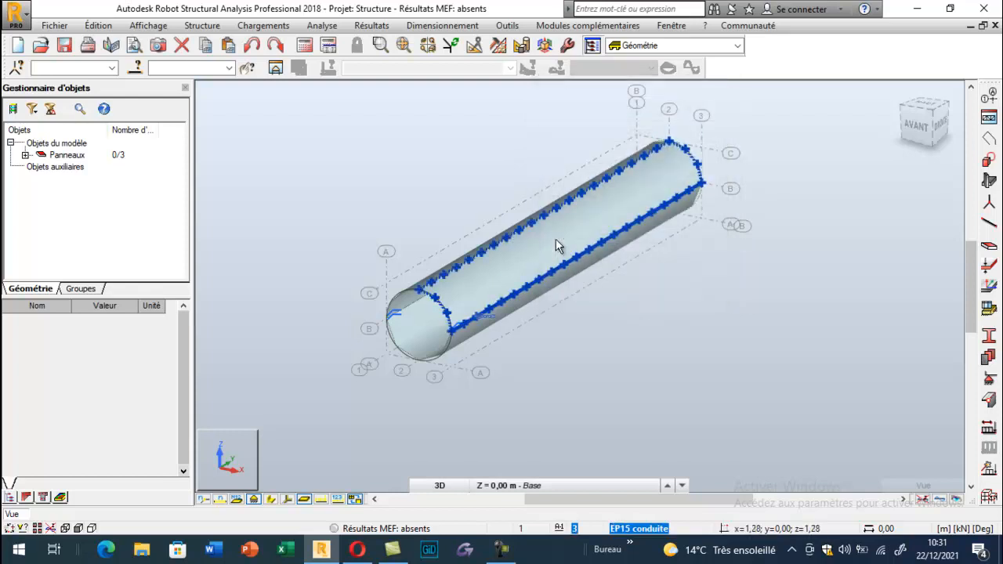
pyautogui.click(498, 52)
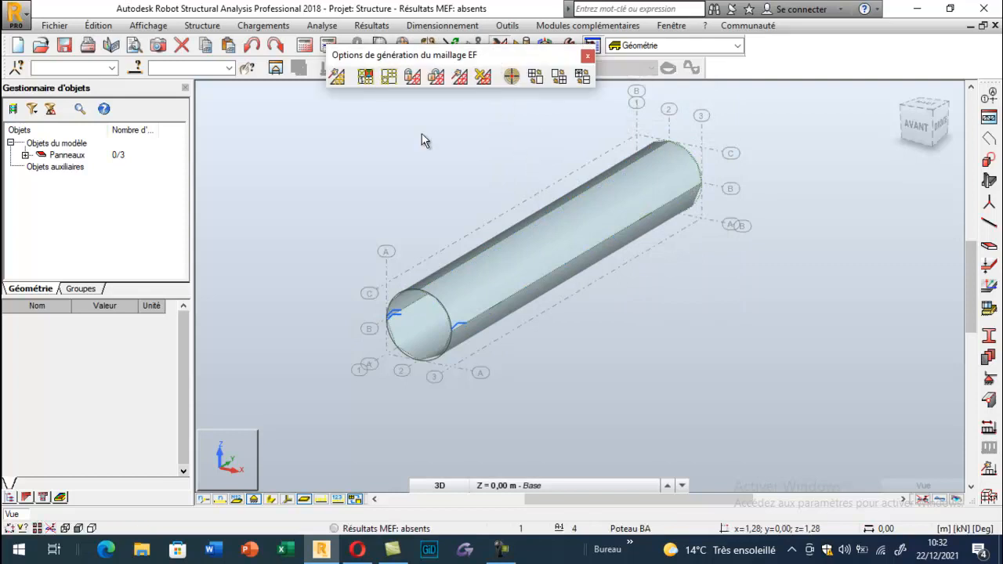
pyautogui.click(392, 80)
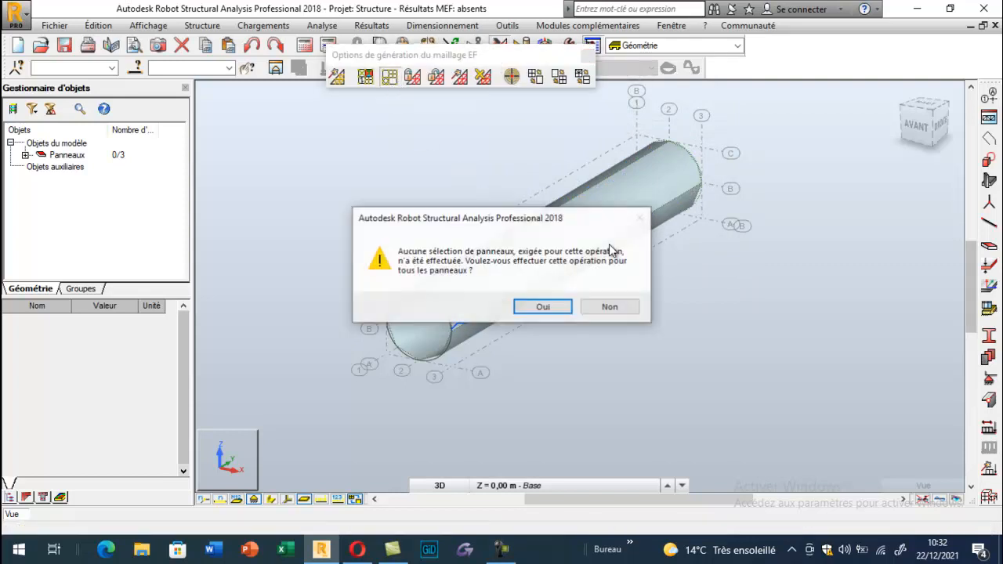
pyautogui.click(533, 306)
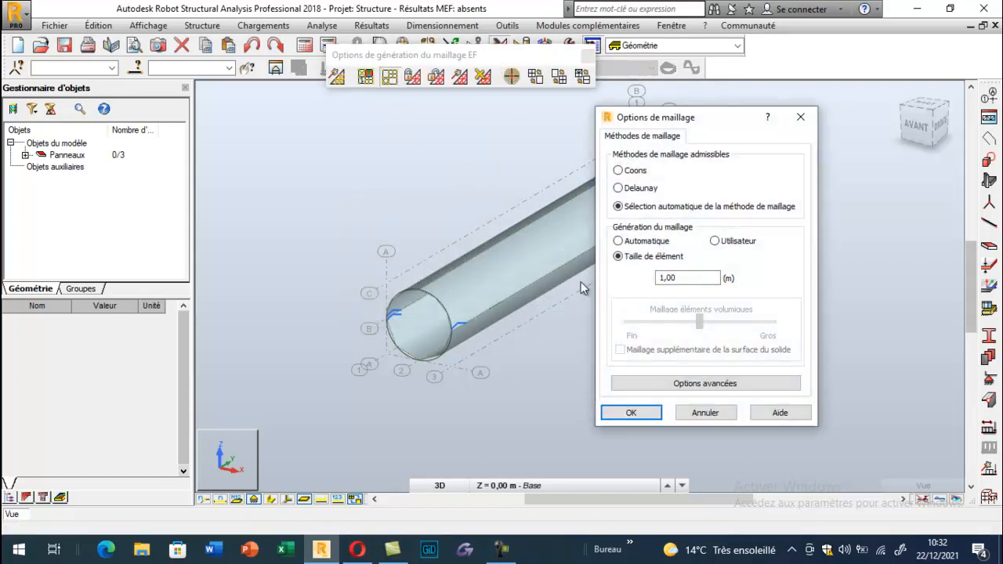
pyautogui.doubleClick(666, 278)
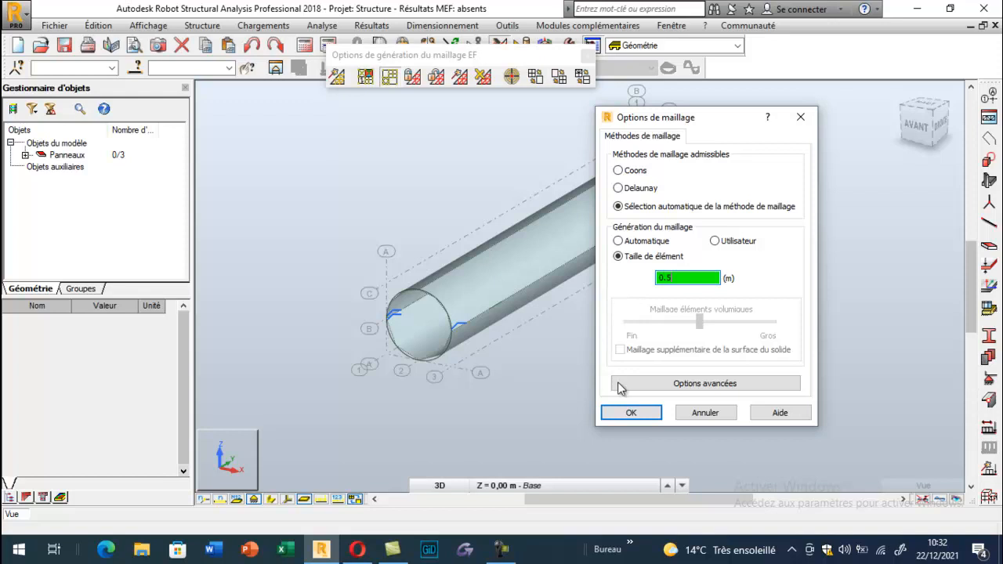
pyautogui.click(631, 412)
# - Generate the finite element mesh of the cylinder, dismiss the calculation messages and close the meshing tools
pyautogui.click(339, 78)
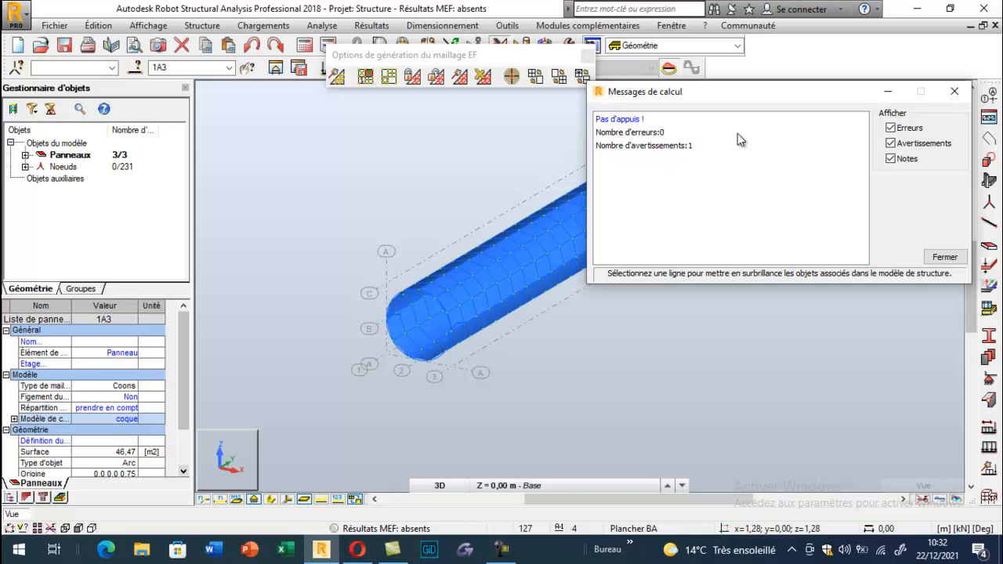
pyautogui.click(956, 92)
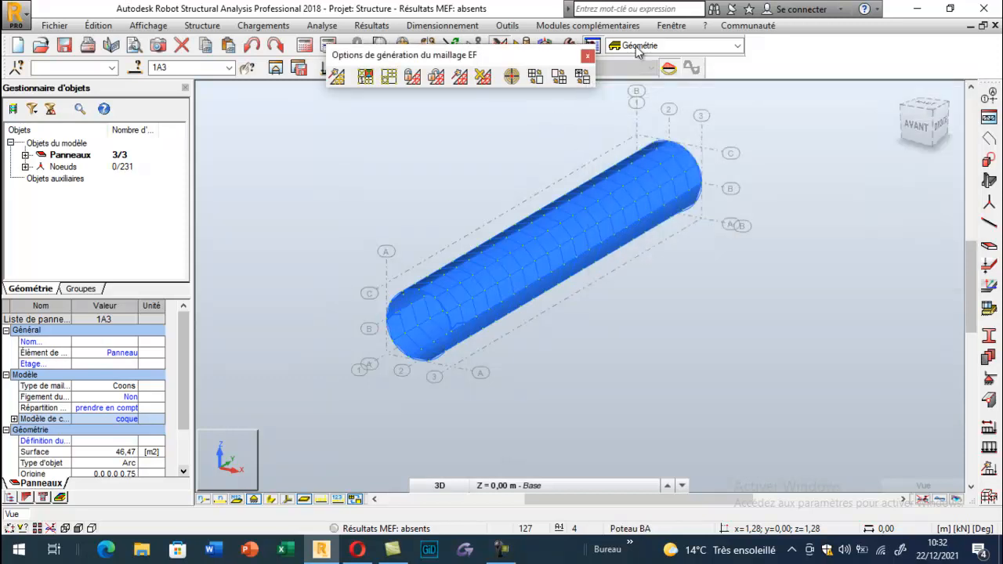
pyautogui.click(587, 56)
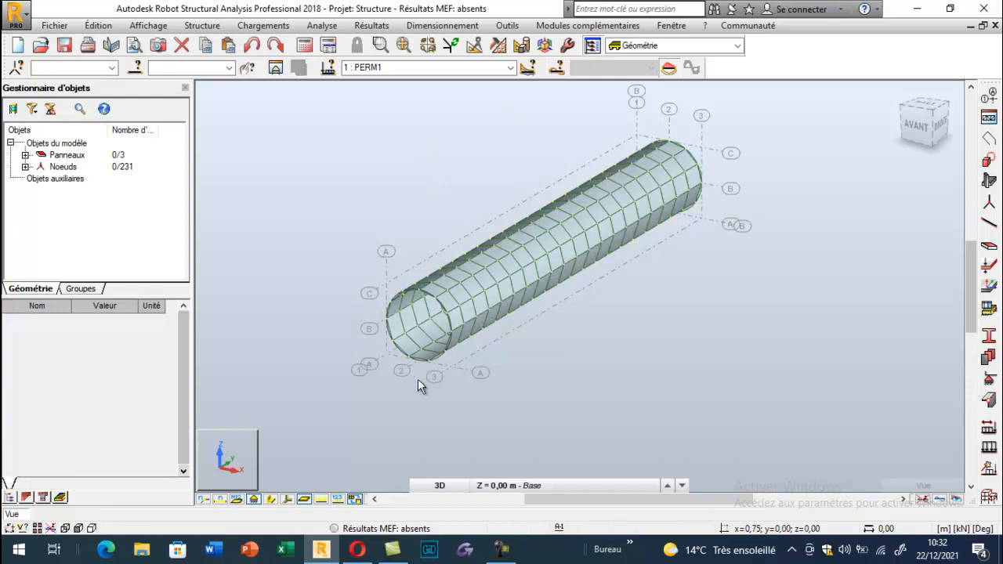
pyautogui.scroll(2, 422, 373)
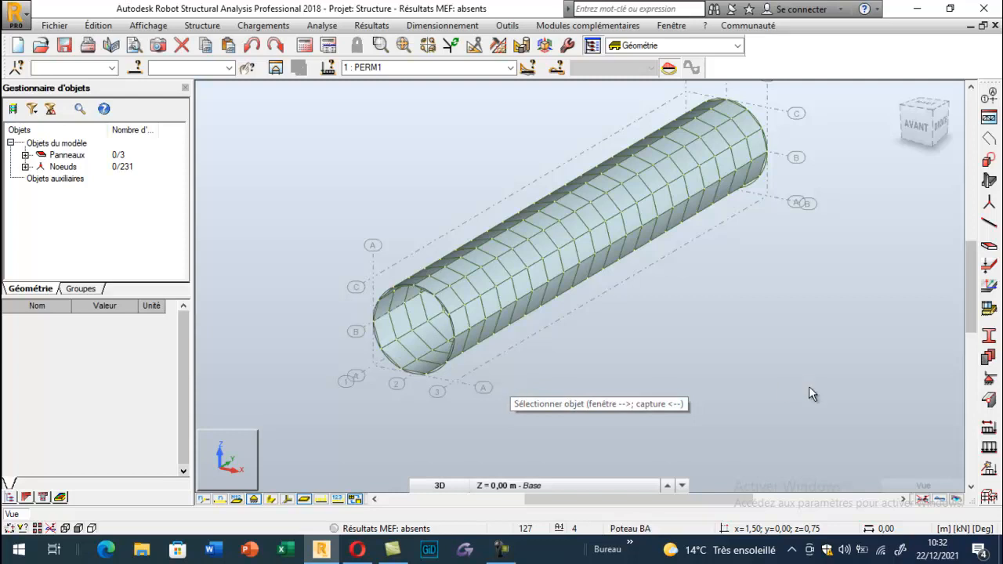
pyautogui.click(990, 383)
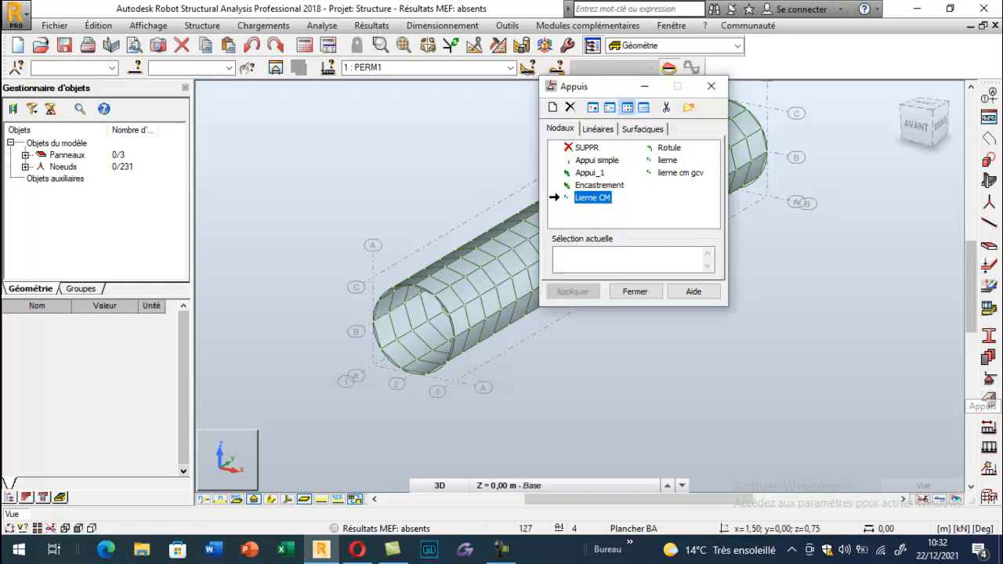
pyautogui.click(553, 107)
pyautogui.click(674, 138)
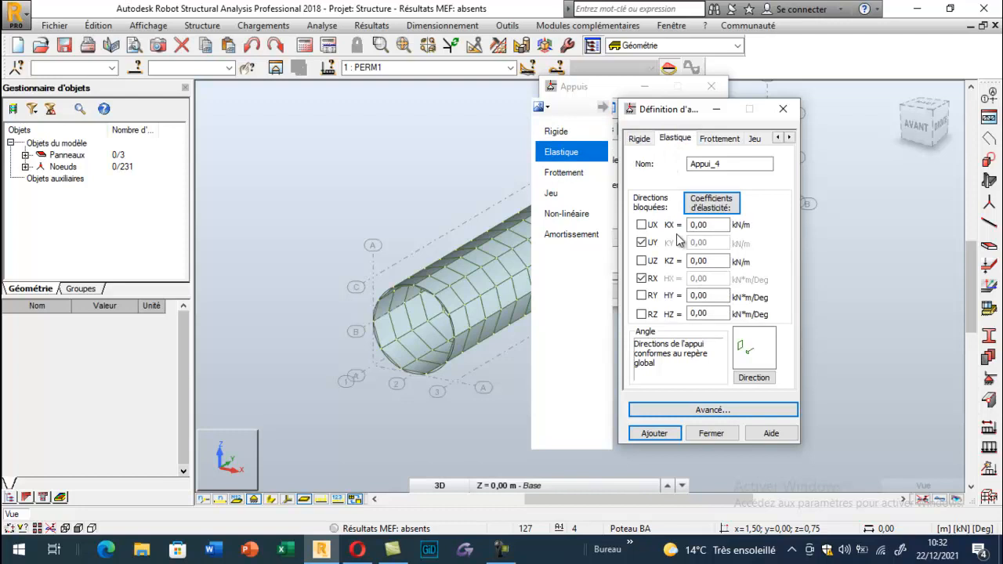
pyautogui.click(643, 145)
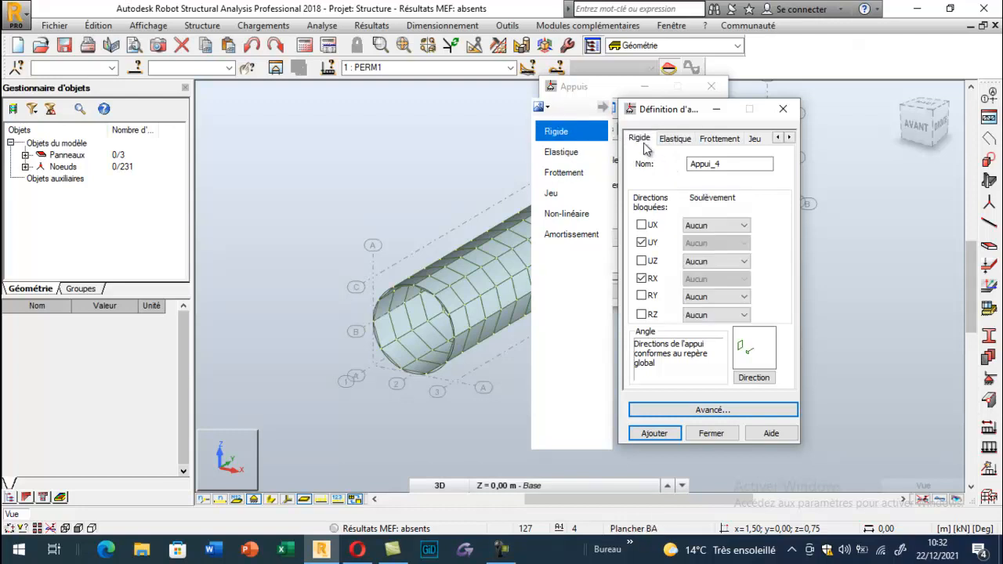
pyautogui.click(783, 109)
# - Start a new elastic nodal support definition based on Encastrement and release its UZ direction, keeping all other directions blocked
pyautogui.click(571, 189)
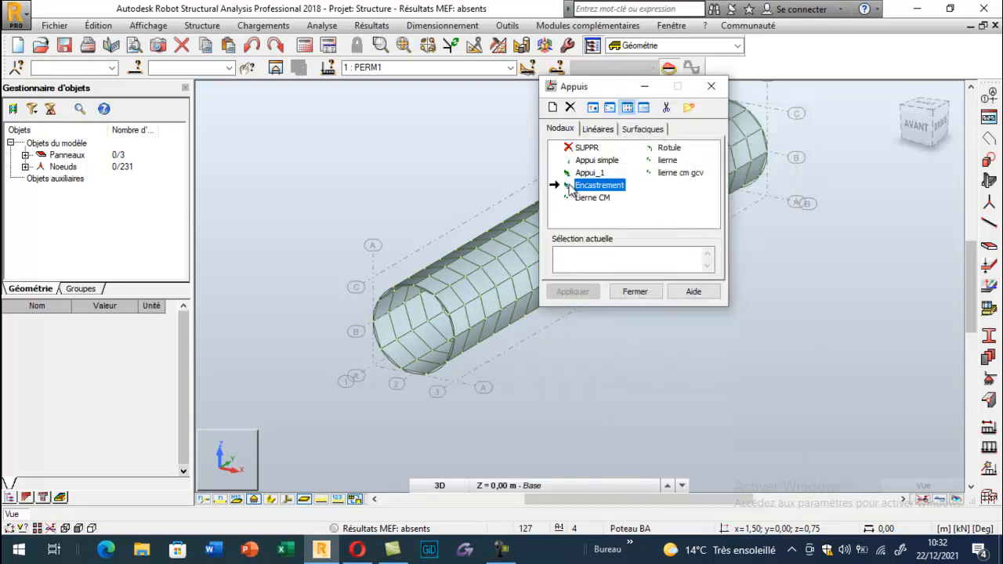
pyautogui.click(552, 106)
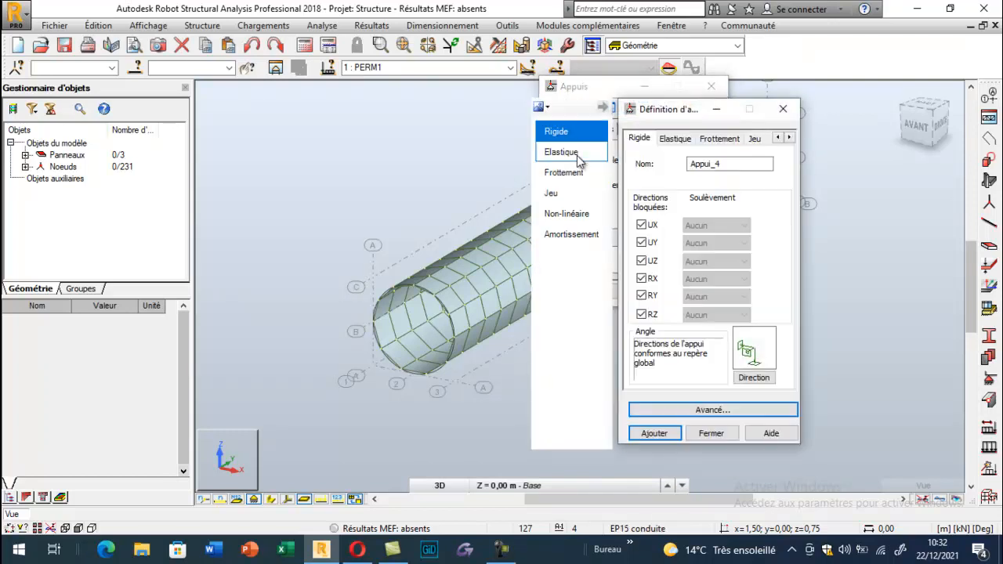
pyautogui.moveTo(655, 110); pyautogui.dragTo(752, 103)
pyautogui.click(775, 133)
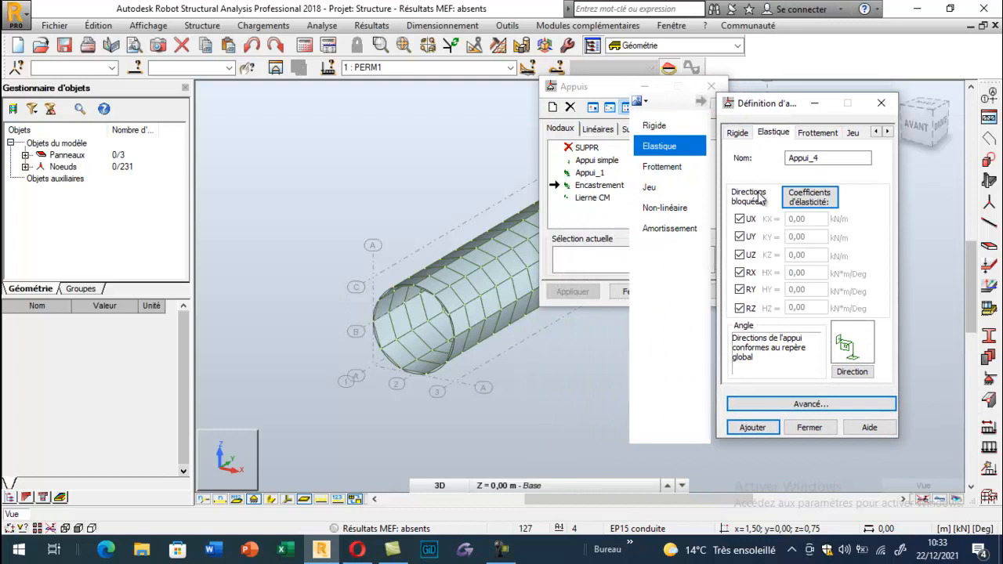
pyautogui.click(750, 256)
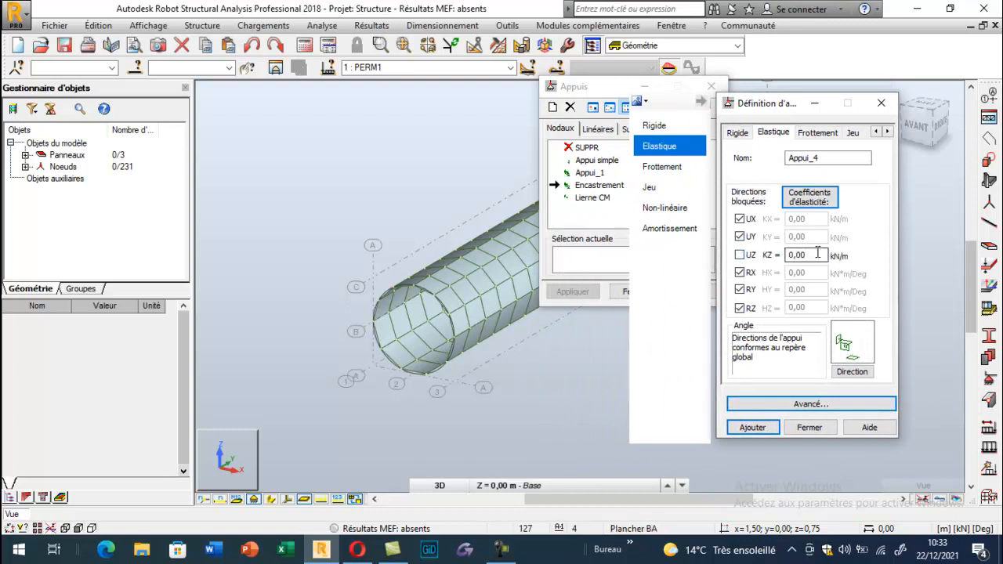
pyautogui.press('Tab')
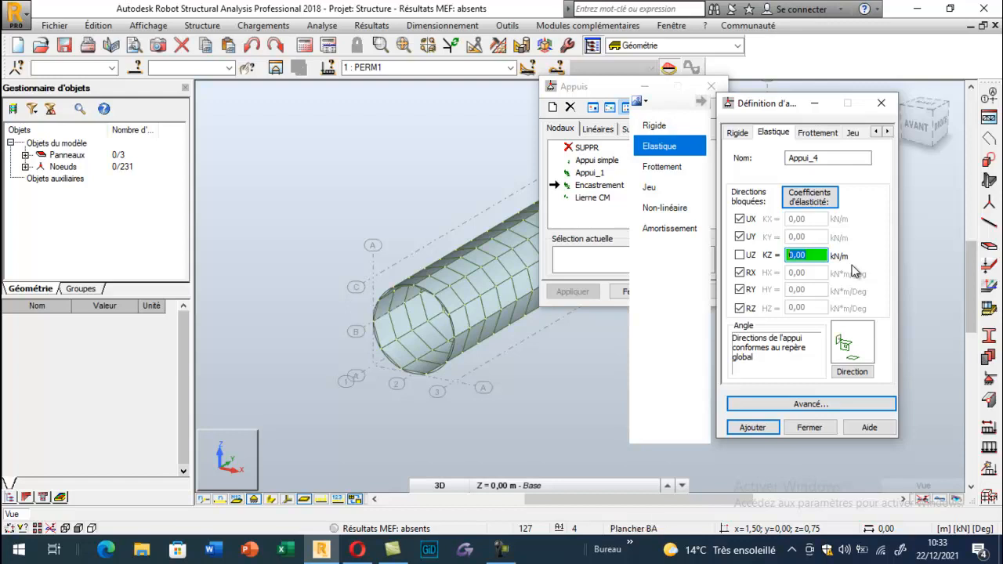
# - Open the elasticity coefficient calculation for the support and choose Argiles et limons fermes as the first soil layer
pyautogui.click(815, 203)
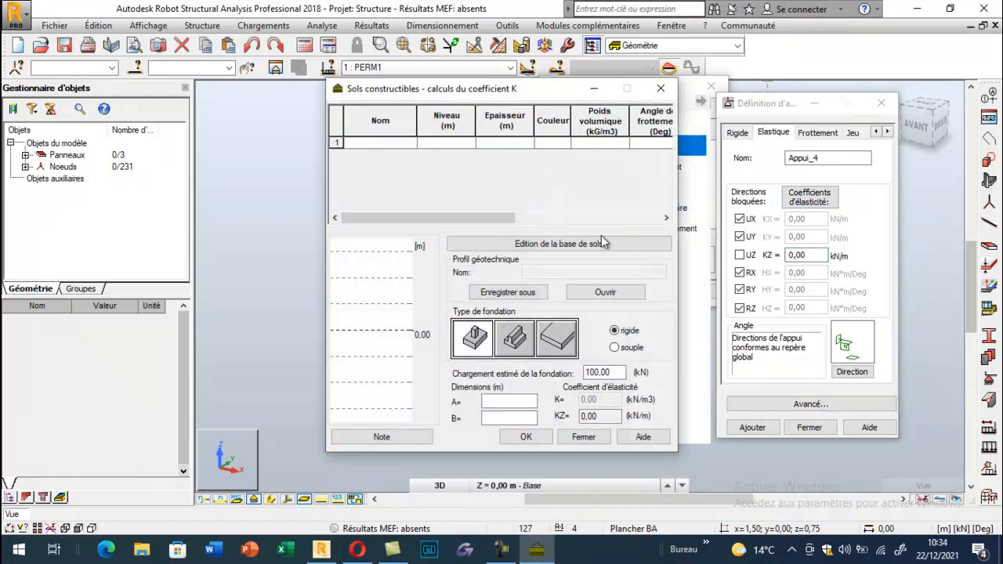
pyautogui.click(351, 143)
pyautogui.click(409, 144)
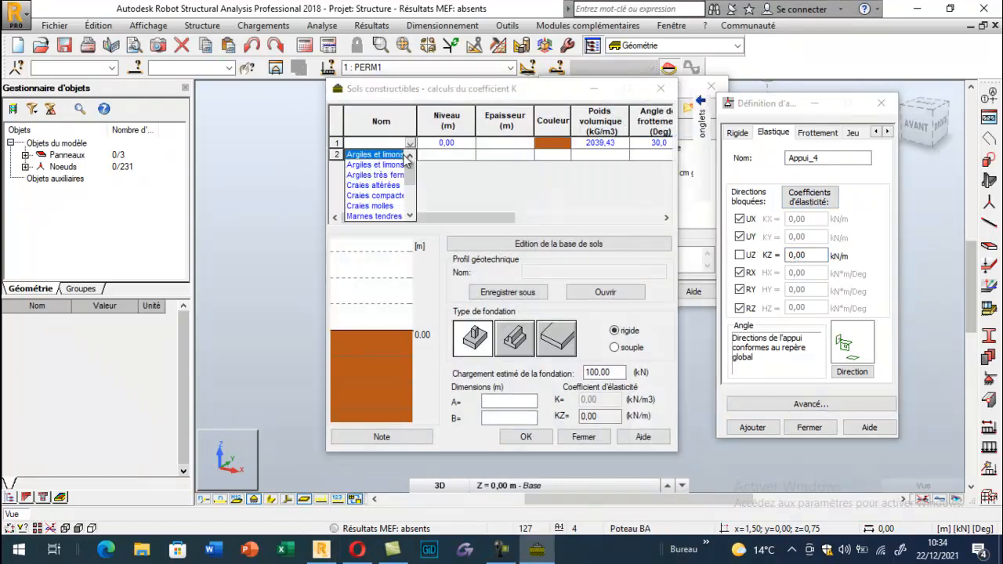
pyautogui.click(395, 154)
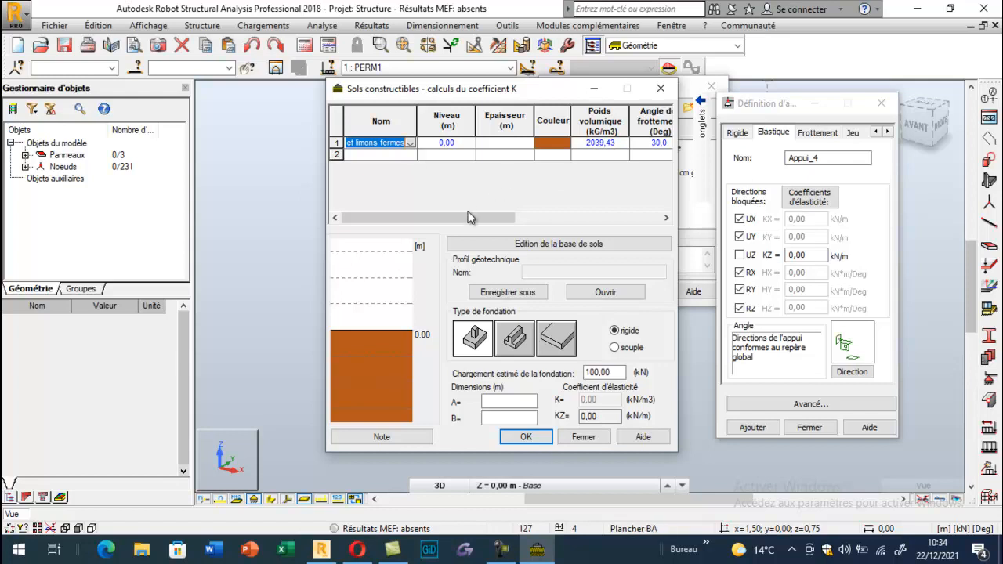
# - Set the soil layer's friction angle to 20 degrees and its cohesion to 0 MPa
pyautogui.moveTo(469, 218); pyautogui.dragTo(557, 218)
pyautogui.click(468, 142)
pyautogui.click(469, 143)
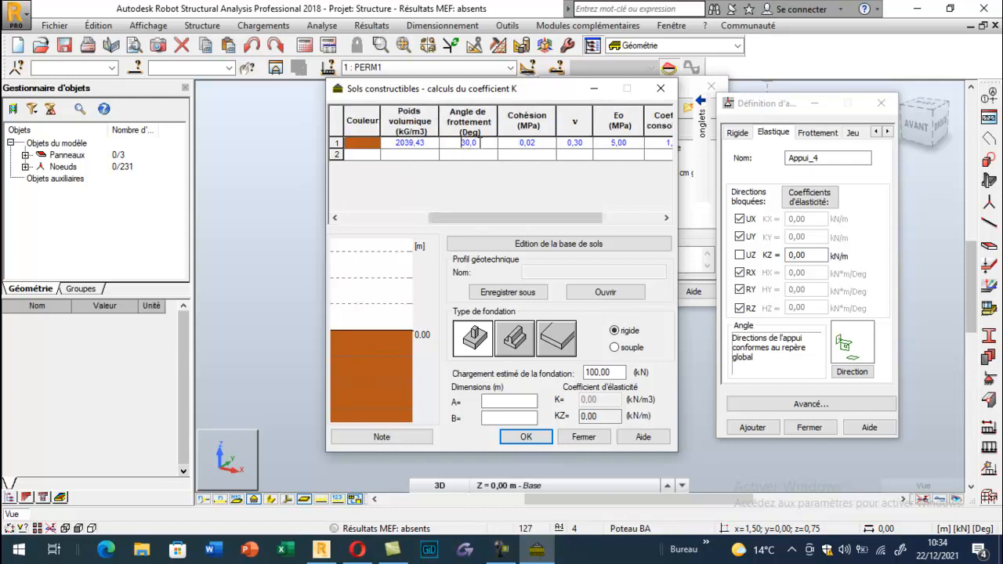
pyautogui.doubleClick(471, 143)
pyautogui.write('20')
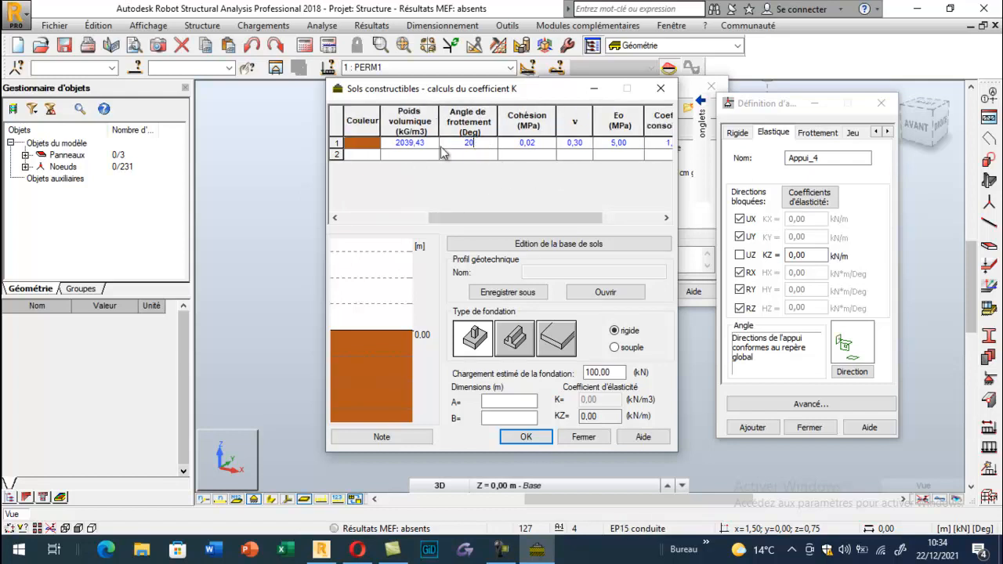
pyautogui.click(527, 143)
pyautogui.click(524, 144)
pyautogui.doubleClick(523, 144)
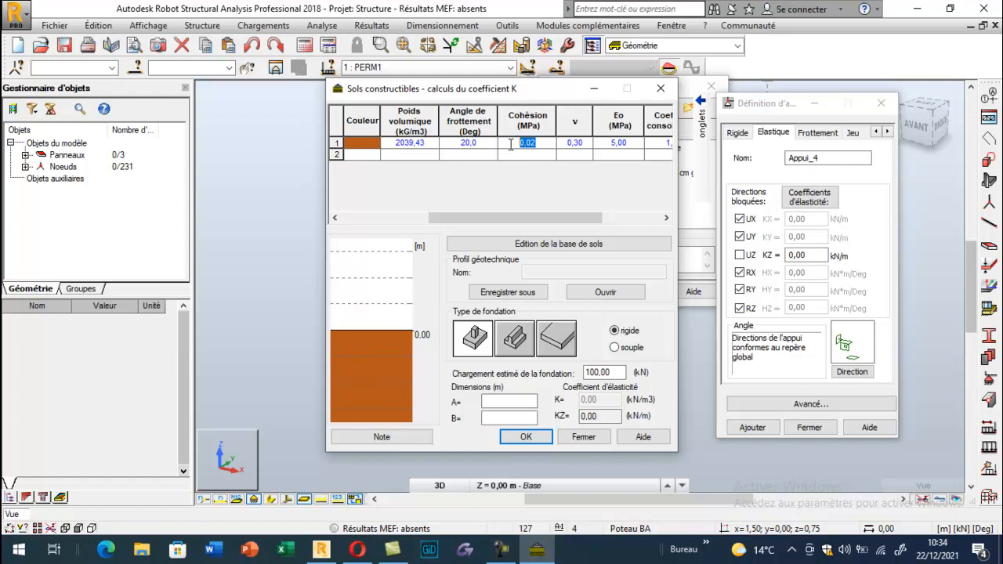
pyautogui.write('0')
pyautogui.press('Return')
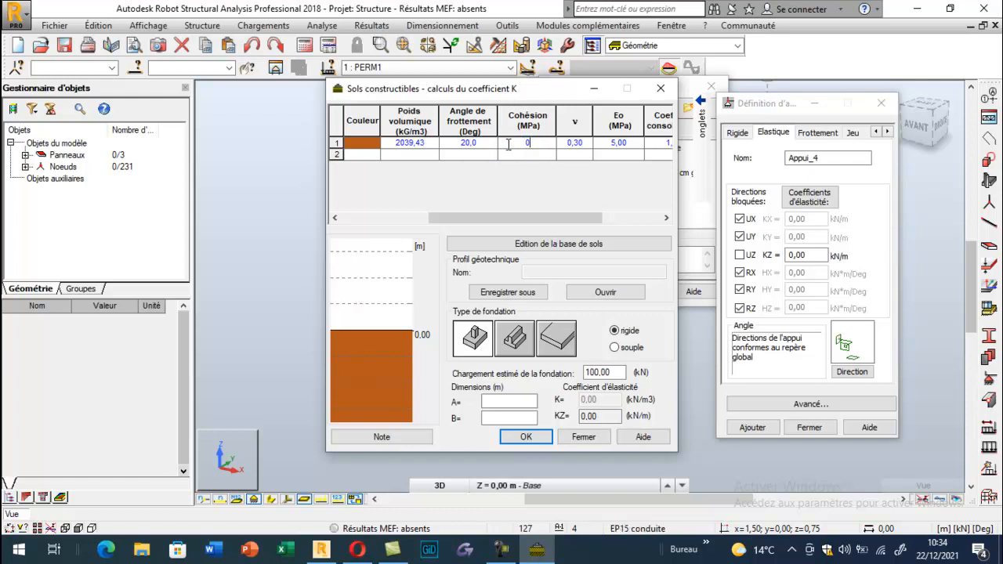
# - Calculate KZ for a flexible (souple) slab foundation with A = 1.5 m, B = 10 m and an estimated load of 20 kPa
pyautogui.click(560, 347)
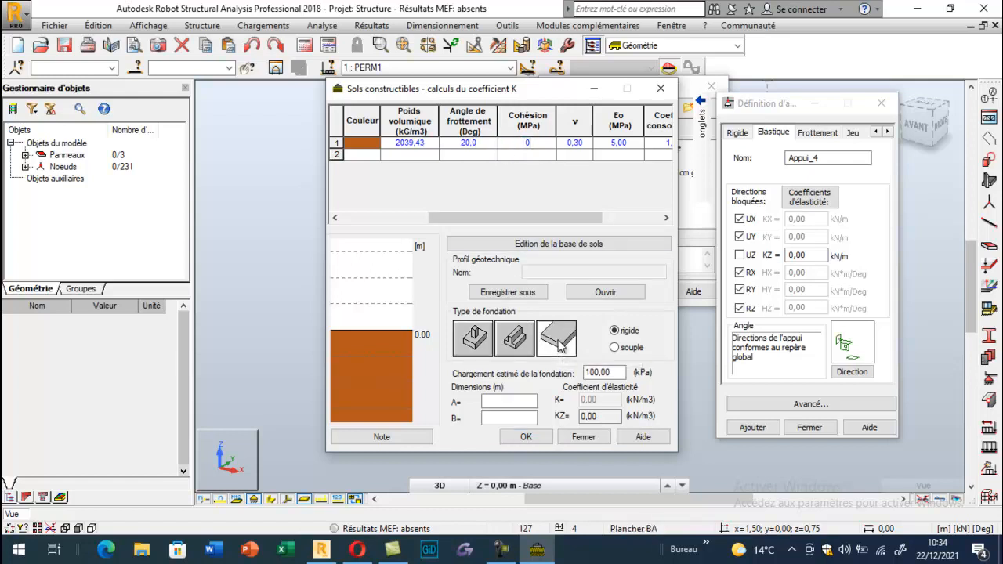
pyautogui.click(627, 353)
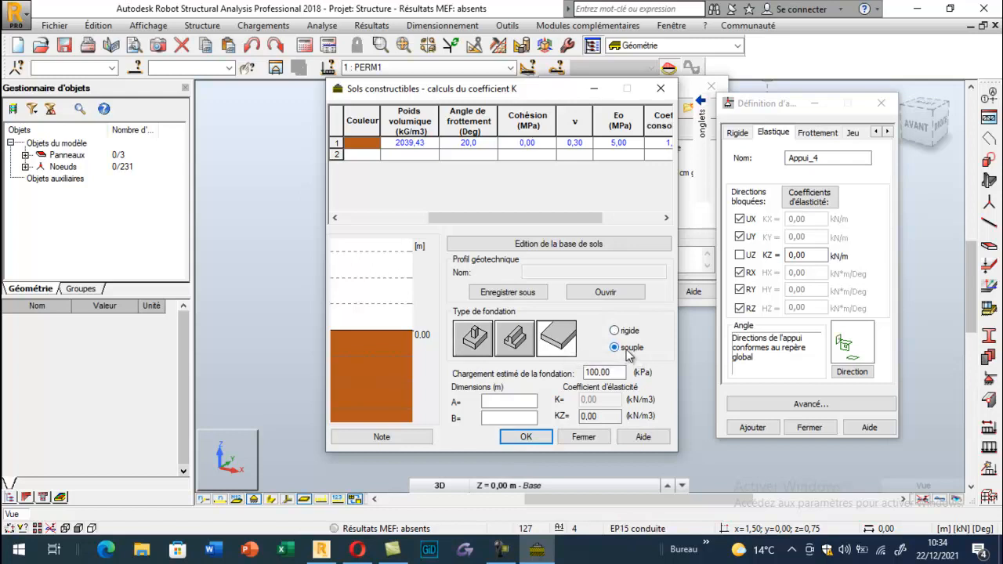
pyautogui.click(504, 402)
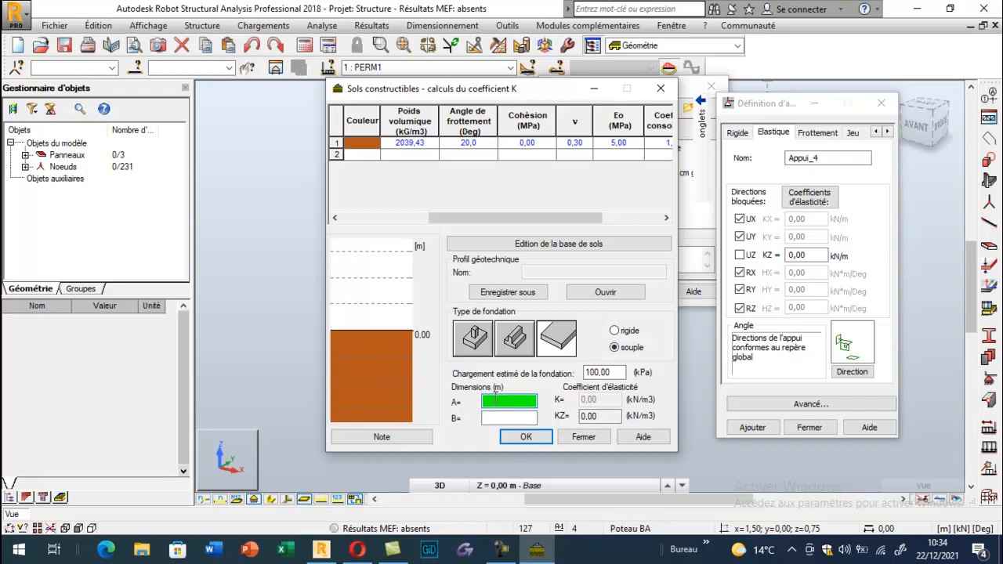
pyautogui.write('1.5')
pyautogui.click(503, 421)
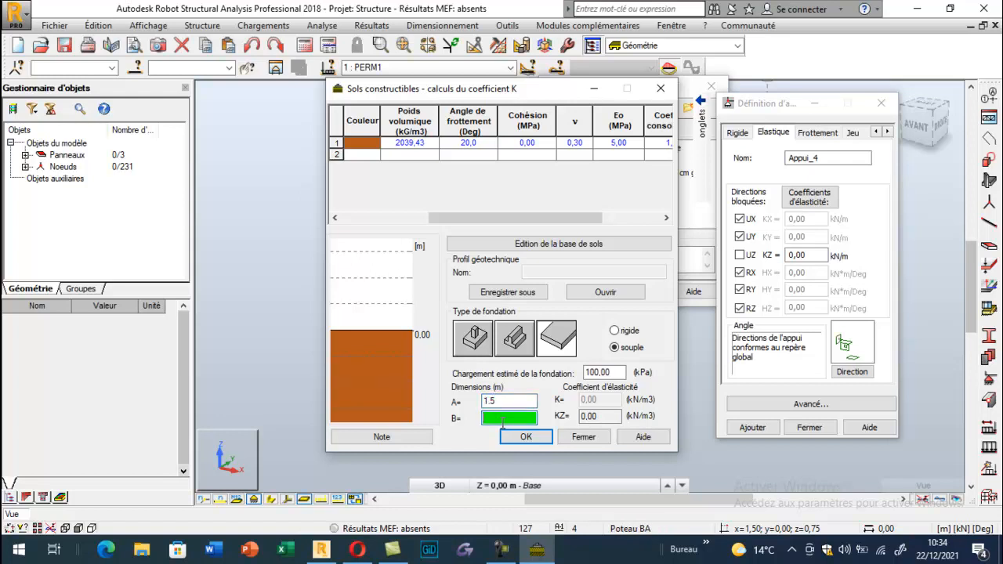
pyautogui.write('10')
pyautogui.press('Tab')
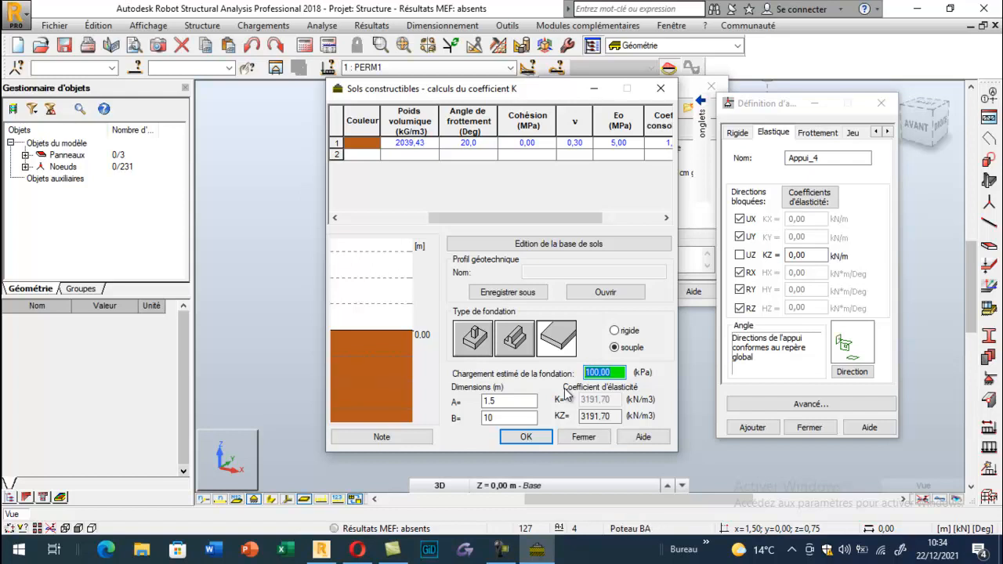
pyautogui.write('20')
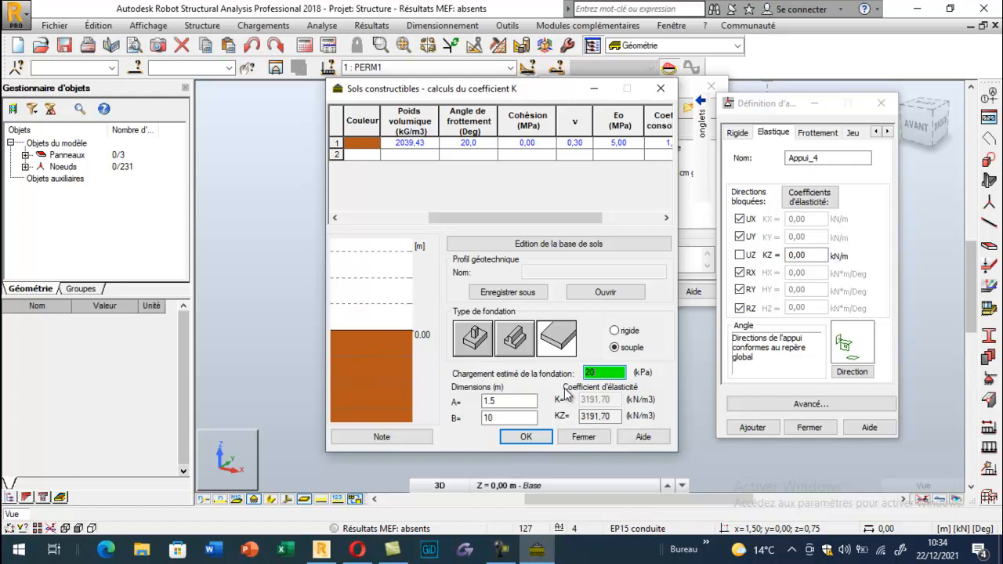
pyautogui.click(600, 416)
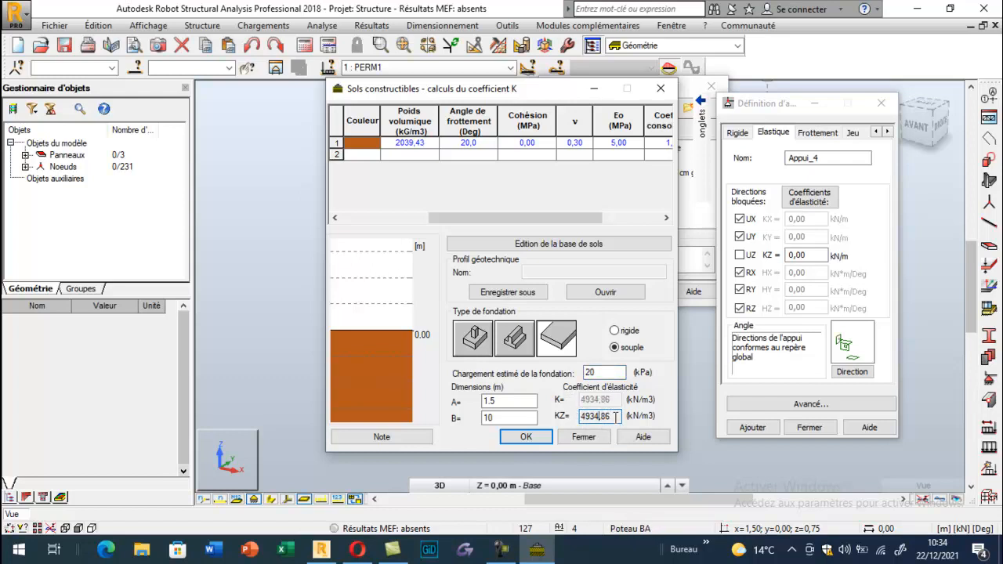
pyautogui.doubleClick(613, 416)
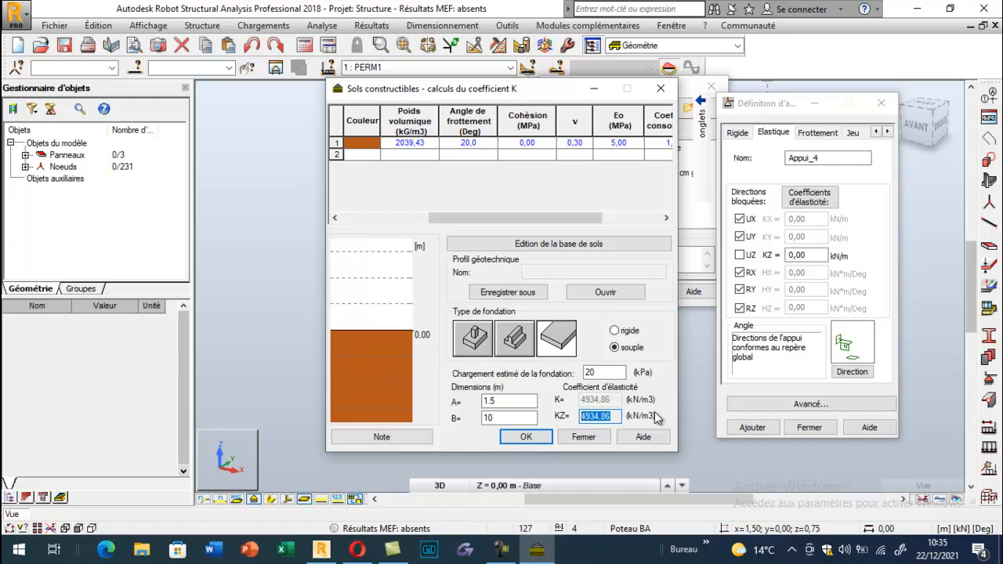
# - Switch to the Windows calculator, multiply 4934,86 by 0,5 twice, and close both the calculator and the soil coefficient calculation
pyautogui.click(16, 553)
pyautogui.write('c')
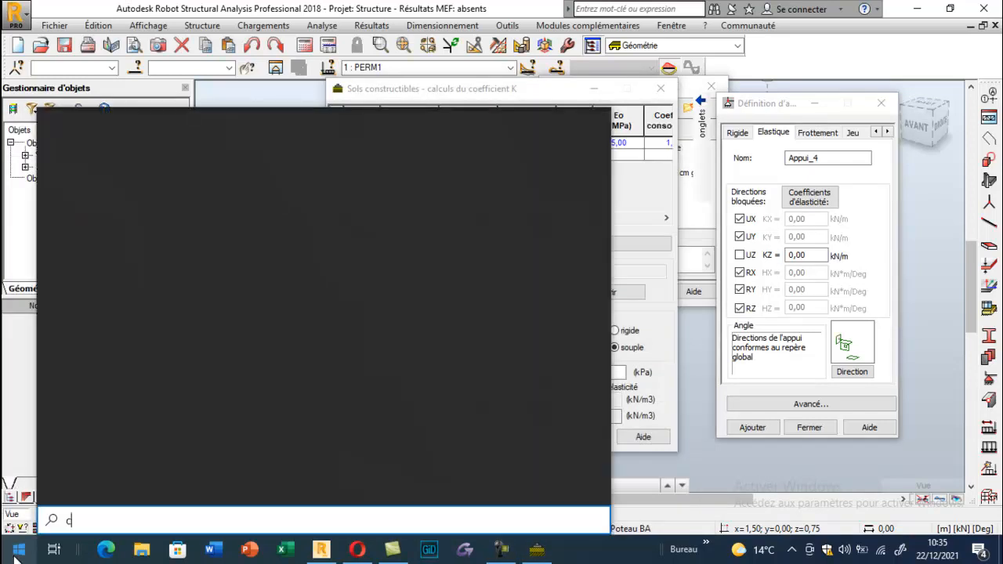
pyautogui.write('alc')
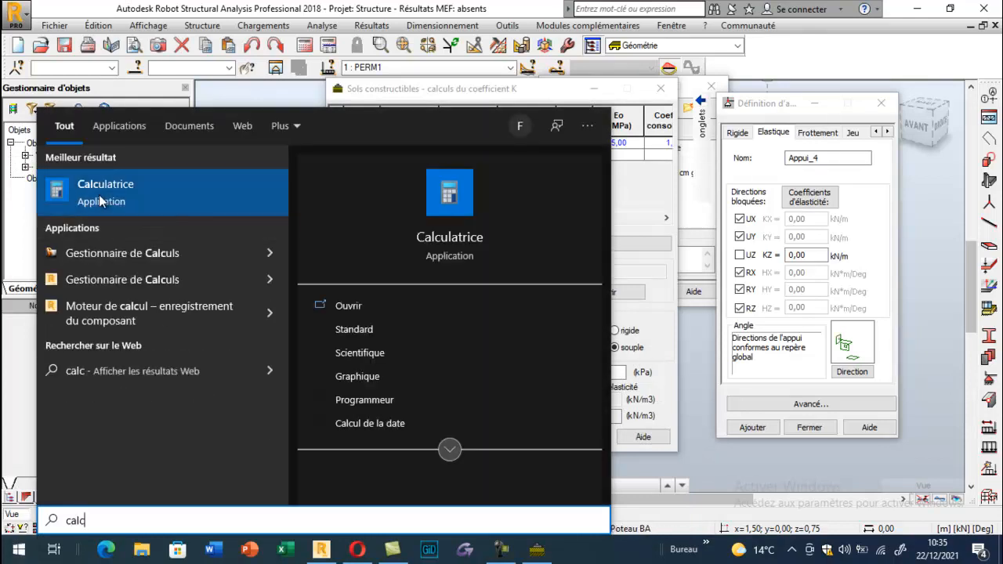
pyautogui.click(99, 196)
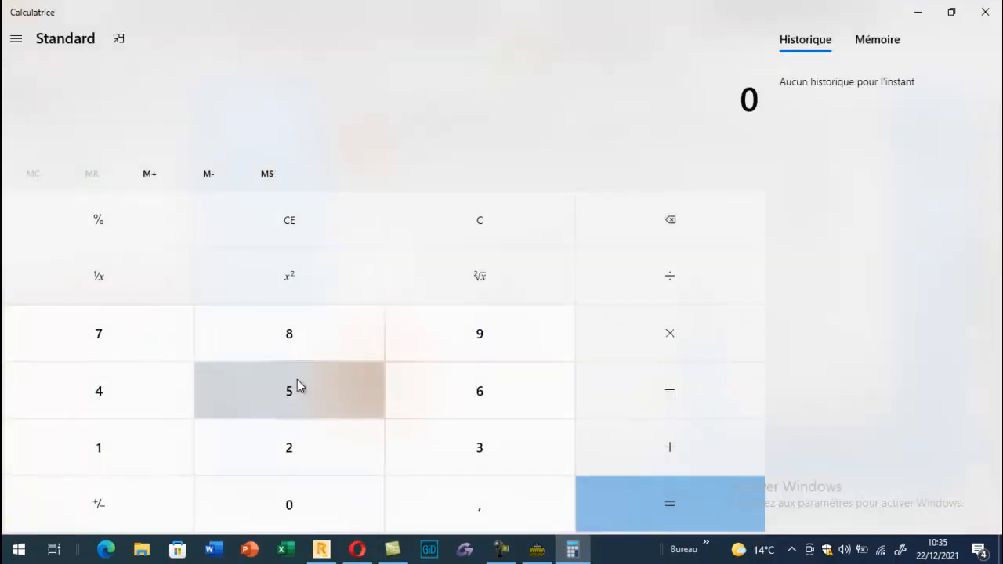
pyautogui.press('1')
pyautogui.press('BackSpace')
pyautogui.write('4 ')
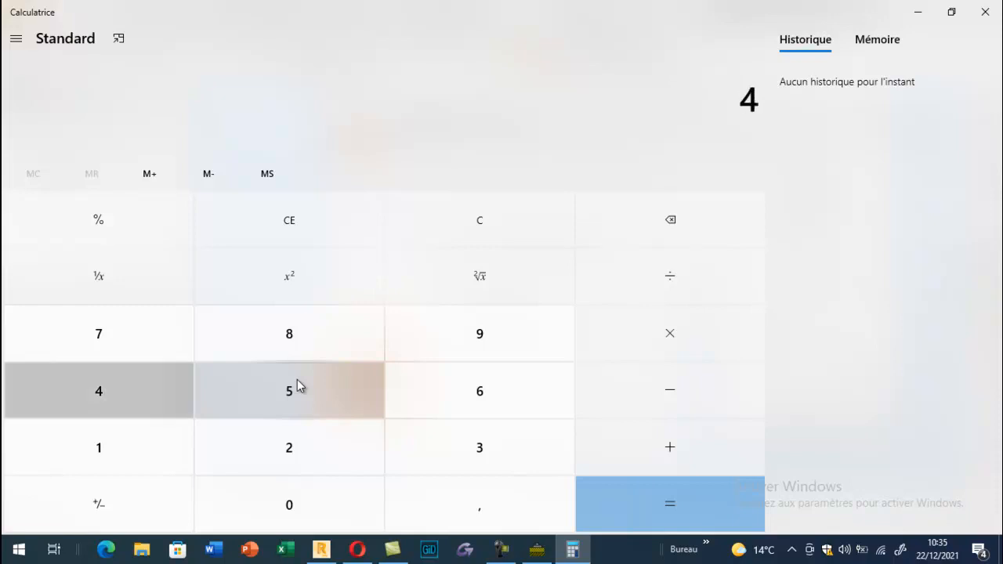
pyautogui.write('93')
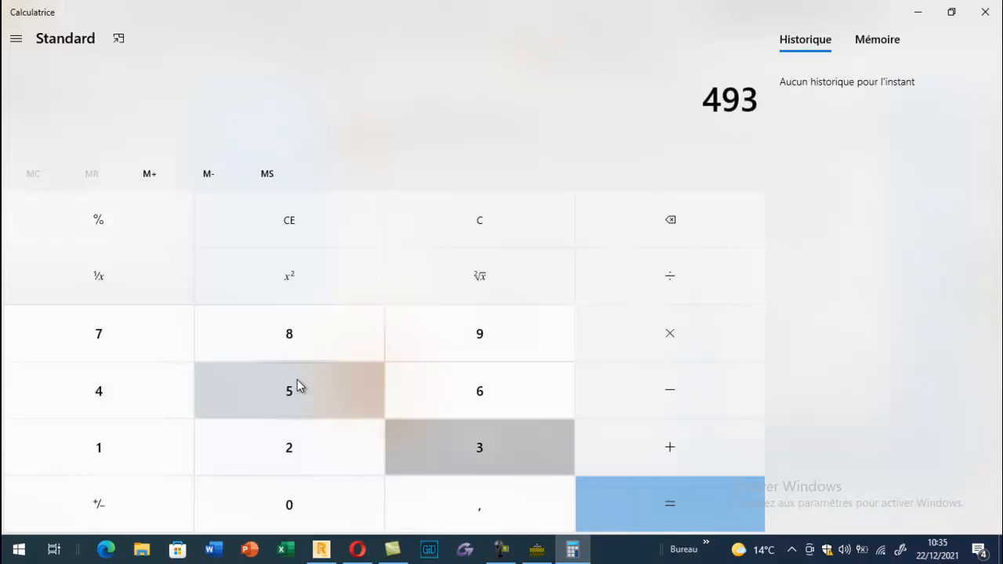
pyautogui.write('4,86')
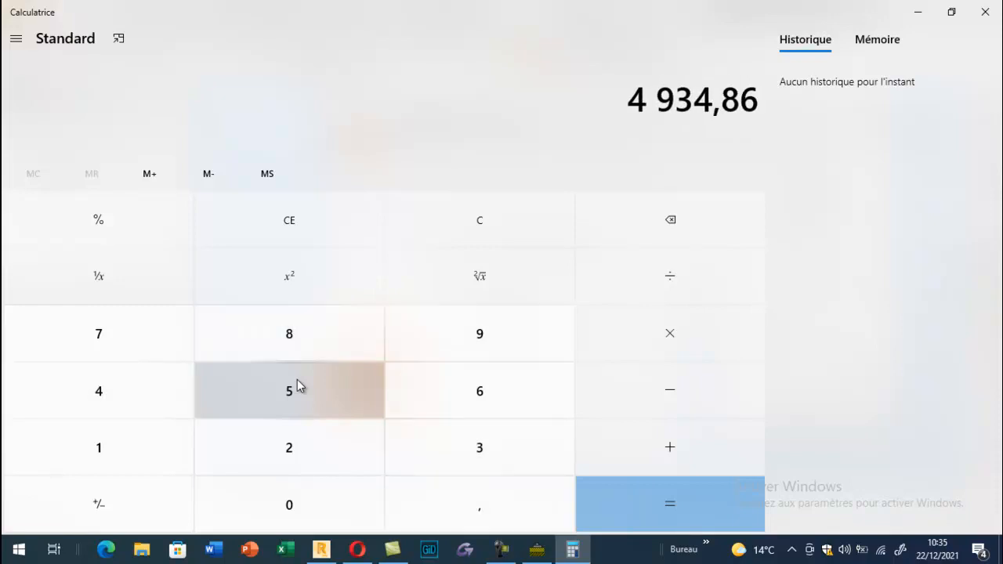
pyautogui.click(649, 336)
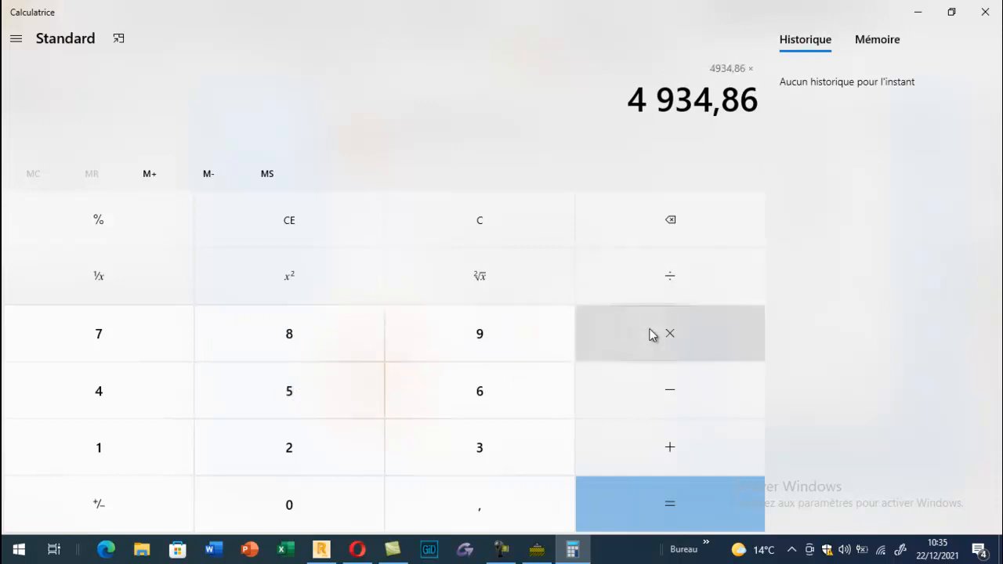
pyautogui.write('0,5')
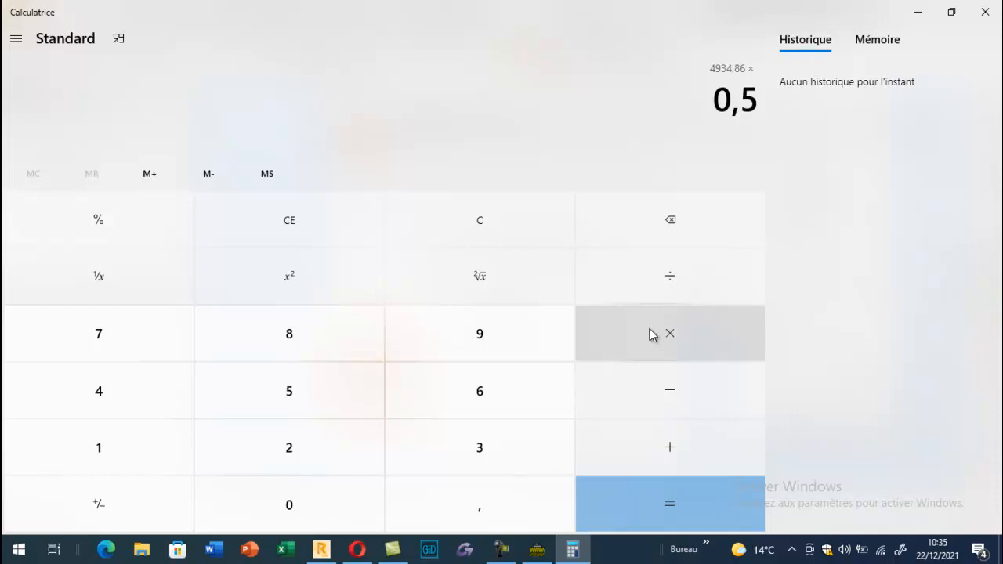
pyautogui.press('Return')
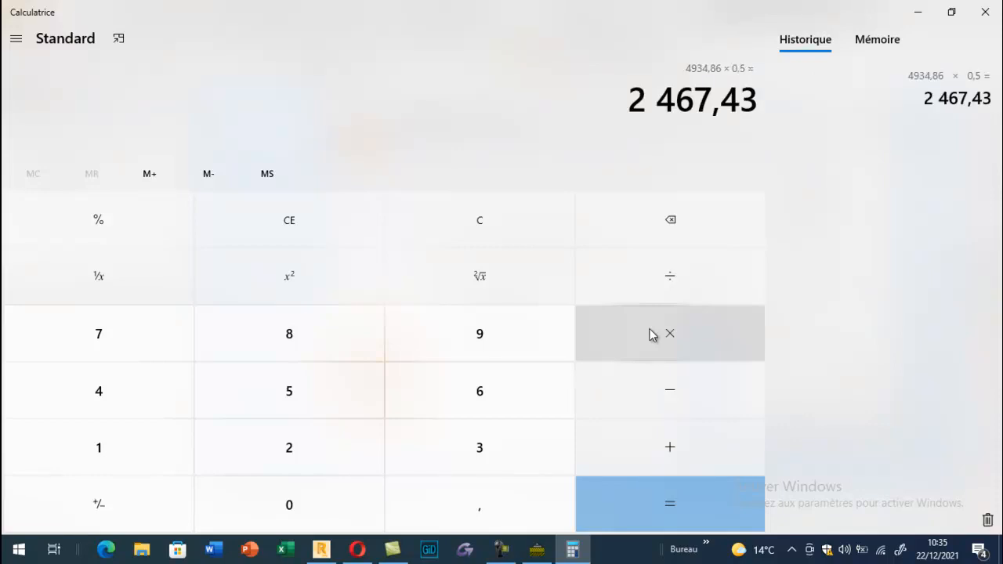
pyautogui.click(649, 335)
pyautogui.write(',5')
pyautogui.press('Return')
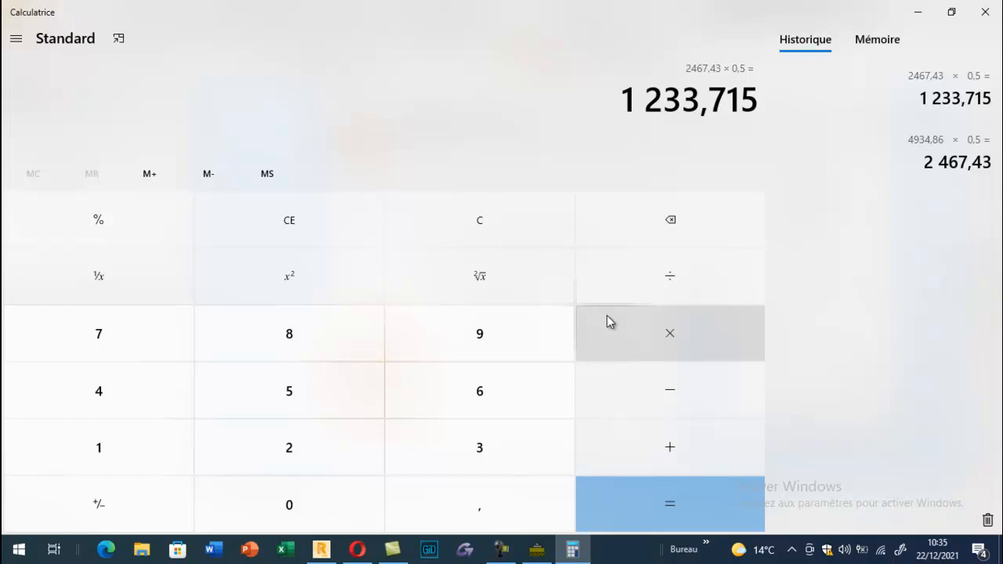
pyautogui.click(986, 18)
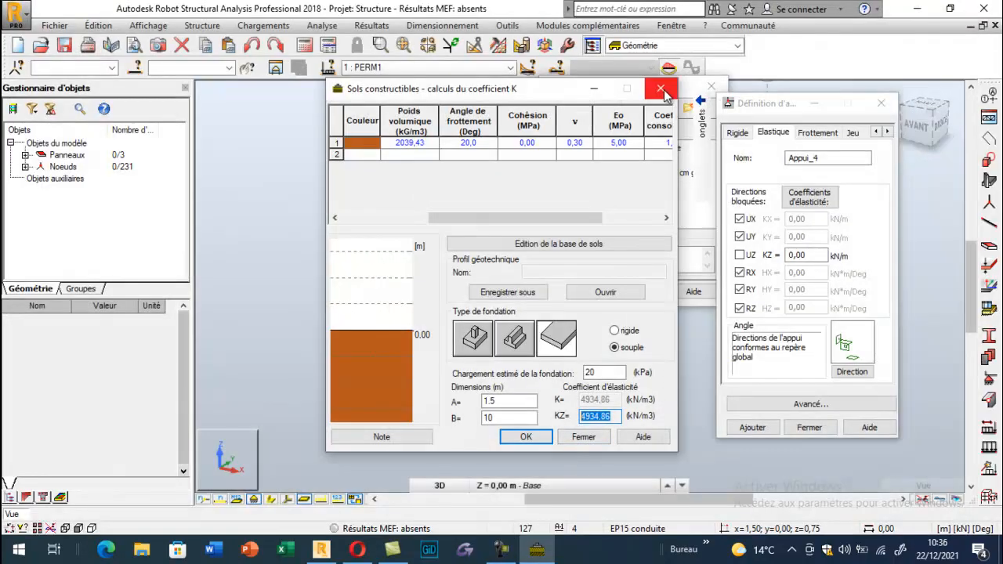
pyautogui.click(662, 92)
# - Set the support's KZ stiffness to 1234 kN/m, name it Appui_sol and add it to the nodal supports
pyautogui.doubleClick(796, 256)
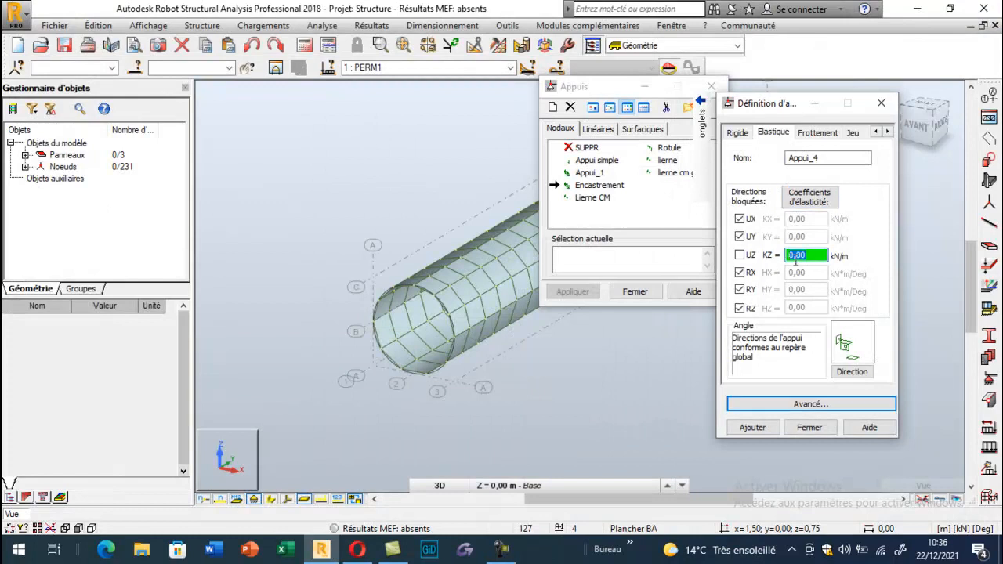
pyautogui.write('0')
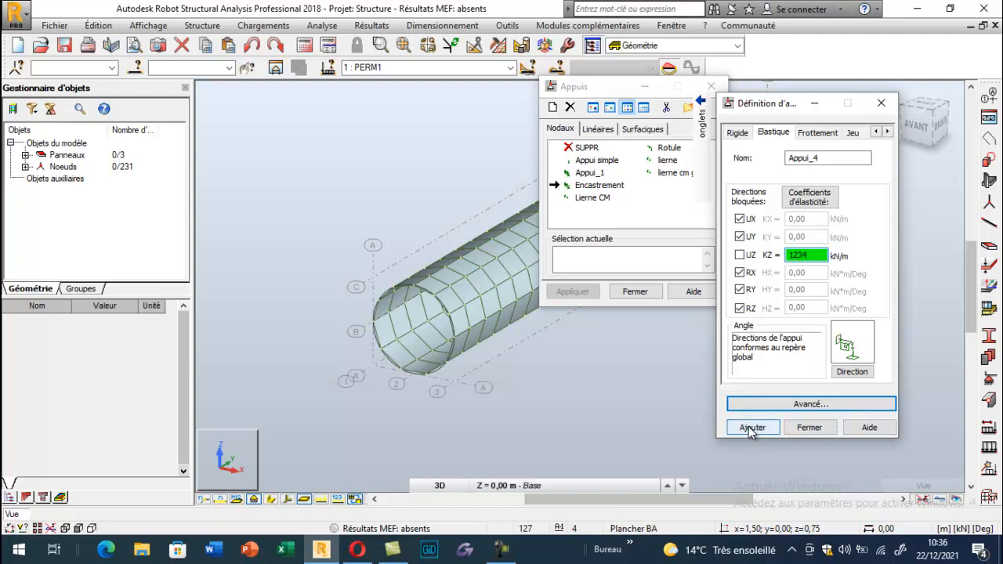
pyautogui.moveTo(822, 159); pyautogui.dragTo(812, 158)
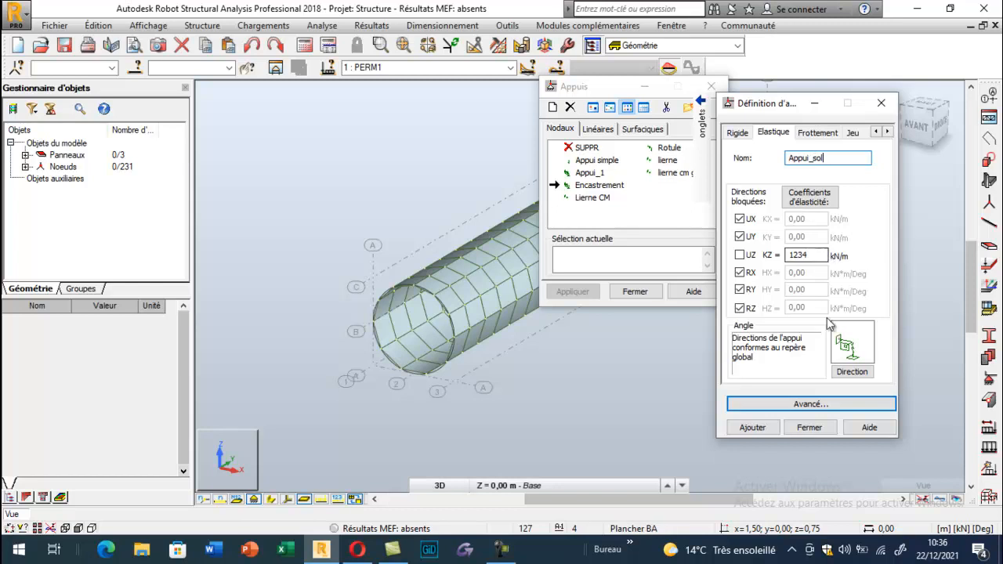
pyautogui.click(754, 427)
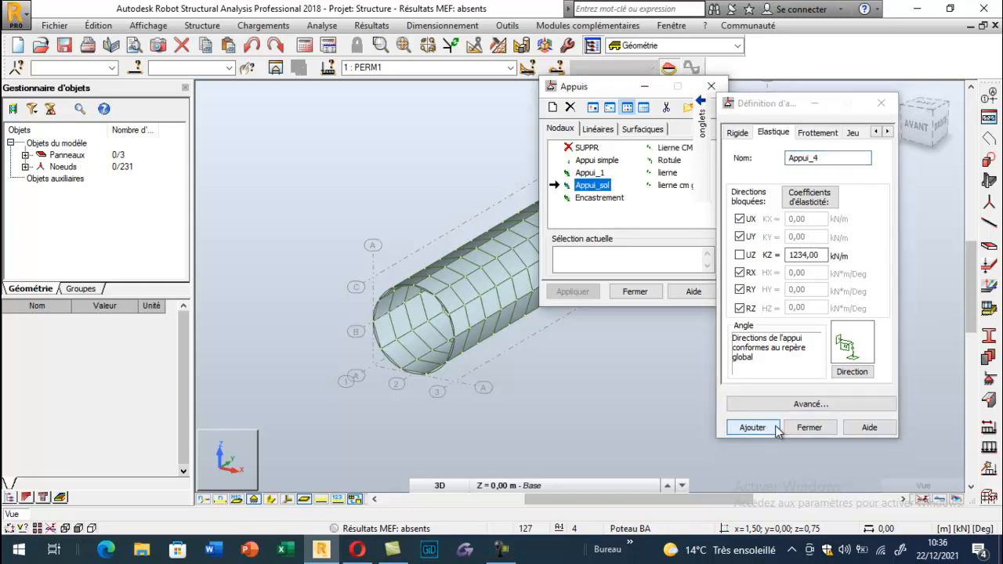
# - Assign the Appui_sol support to the nodes of the pipe's lower half, selected in the front view, and close the supports definition
pyautogui.click(808, 428)
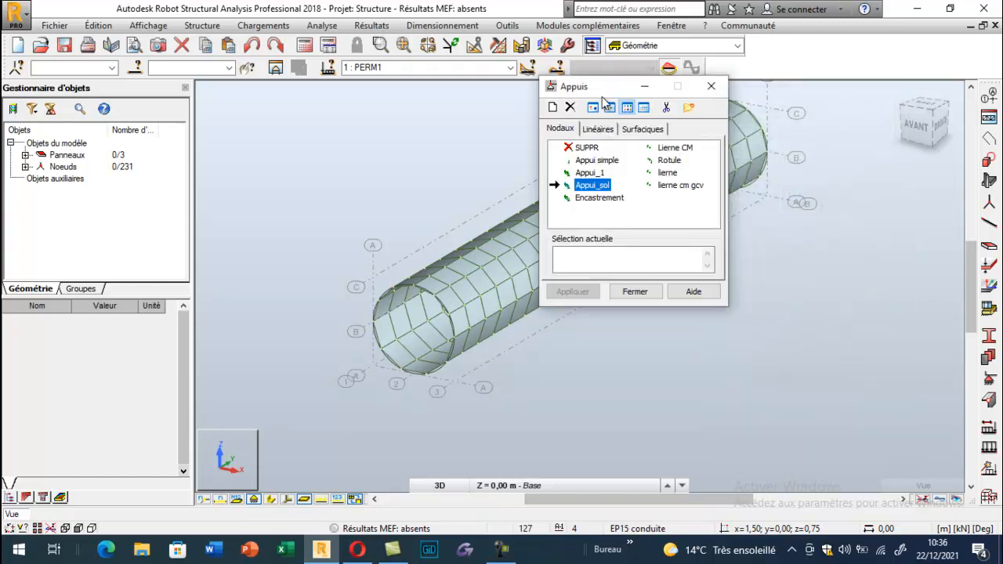
pyautogui.moveTo(604, 88); pyautogui.dragTo(771, 156)
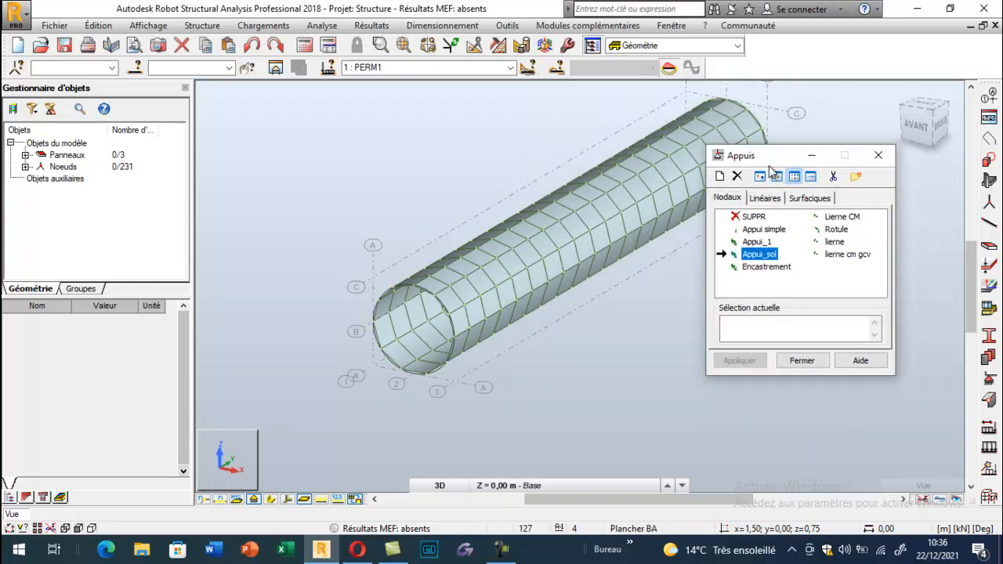
pyautogui.click(915, 125)
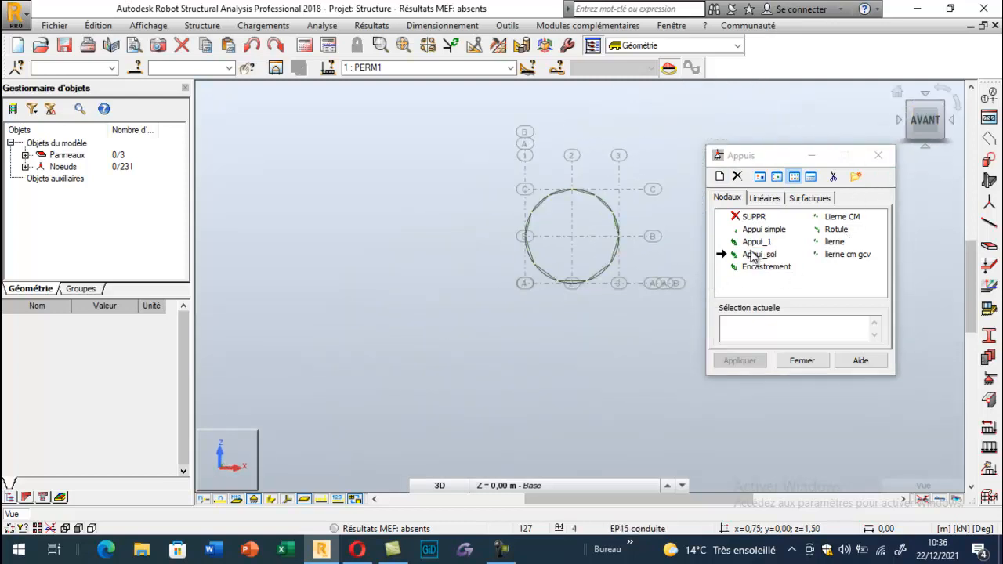
pyautogui.click(745, 328)
pyautogui.moveTo(628, 233); pyautogui.dragTo(521, 277)
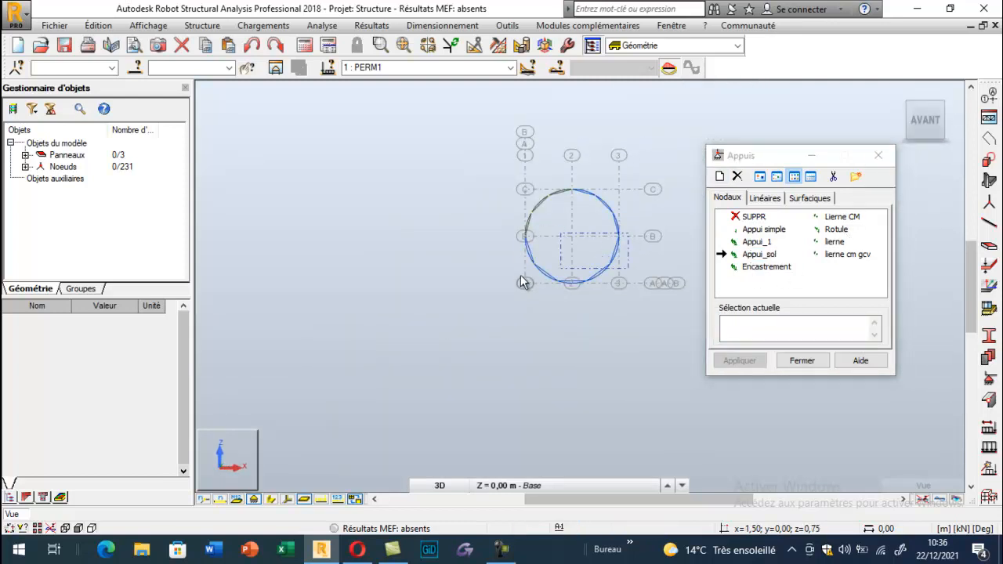
pyautogui.moveTo(485, 305); pyautogui.dragTo(483, 309)
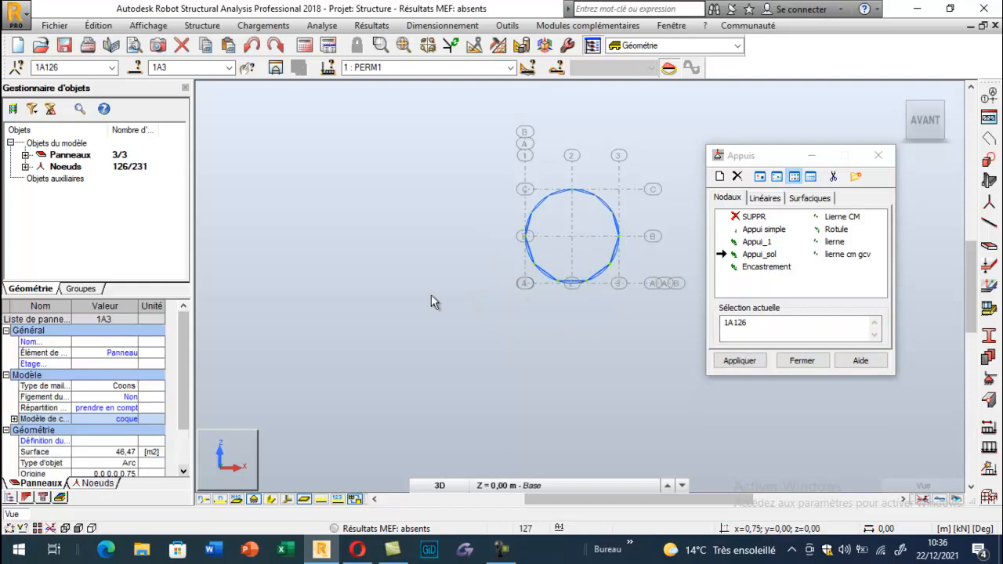
pyautogui.rightClick(283, 131)
pyautogui.click(354, 190)
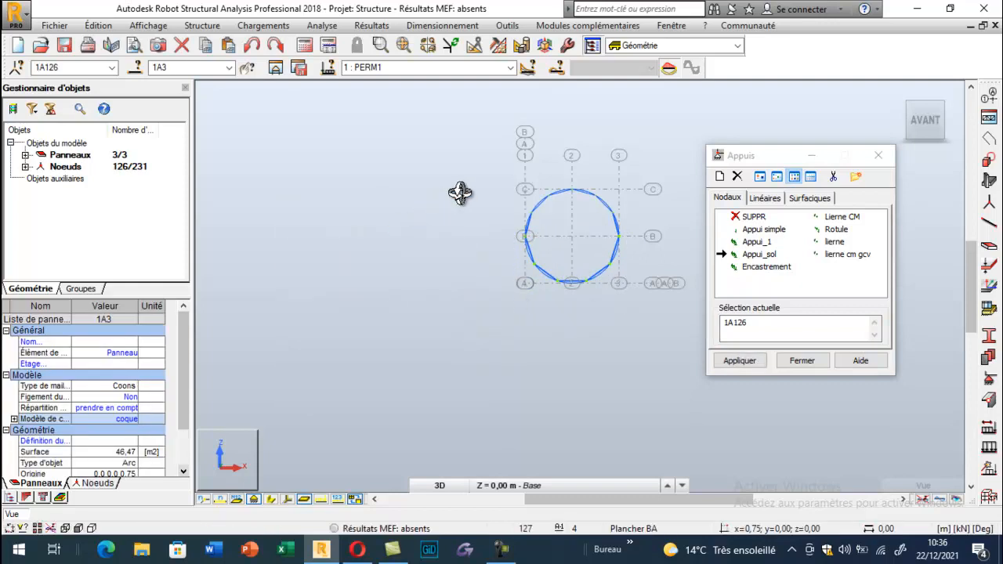
pyautogui.moveTo(459, 193); pyautogui.dragTo(441, 196)
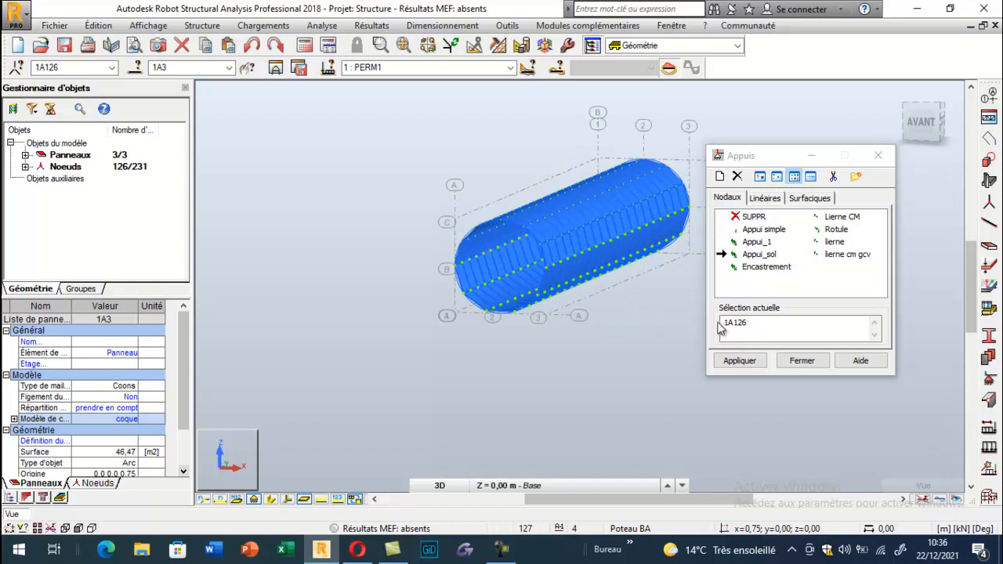
pyautogui.click(740, 360)
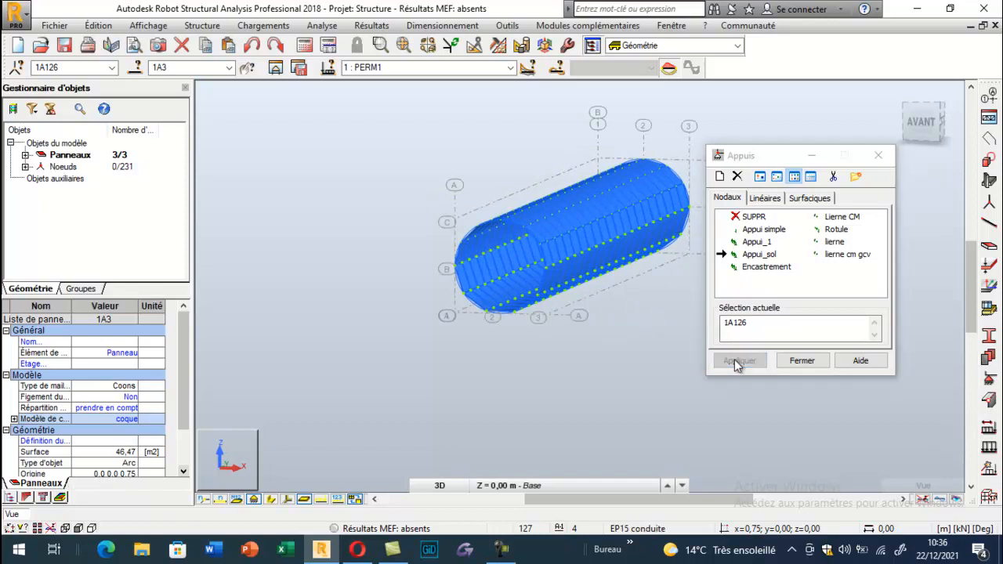
pyautogui.click(795, 361)
pyautogui.click(666, 340)
# - Turn on the panel thickness display and examine the pipe wall at its open end
pyautogui.scroll(5, 550, 275)
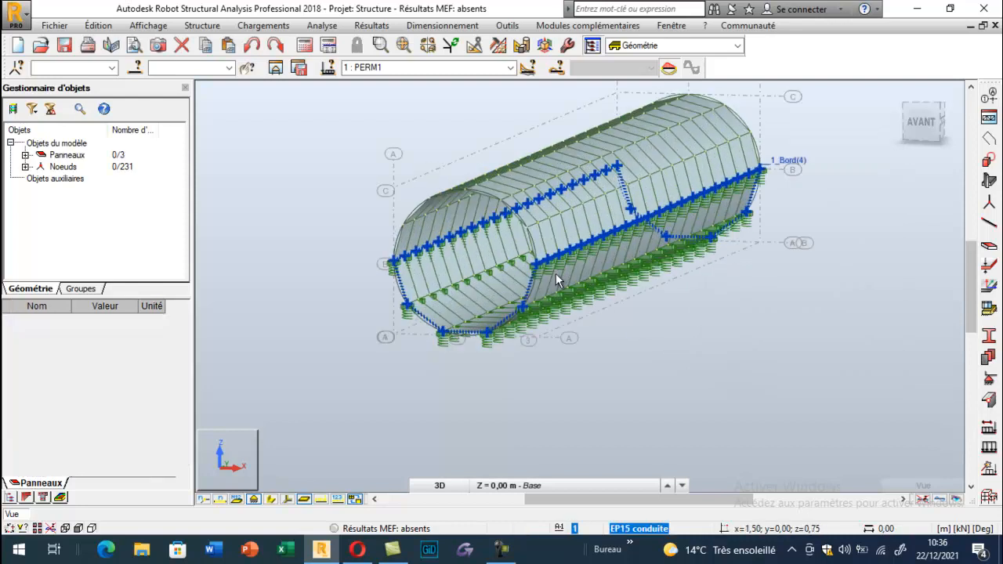
pyautogui.scroll(2, 532, 268)
pyautogui.scroll(-5, 543, 269)
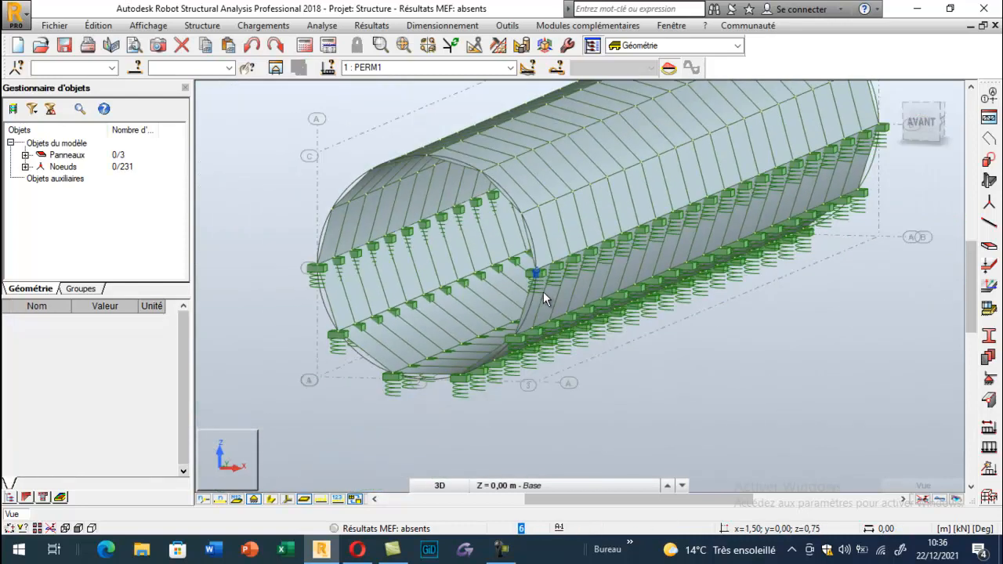
pyautogui.scroll(-4, 539, 321)
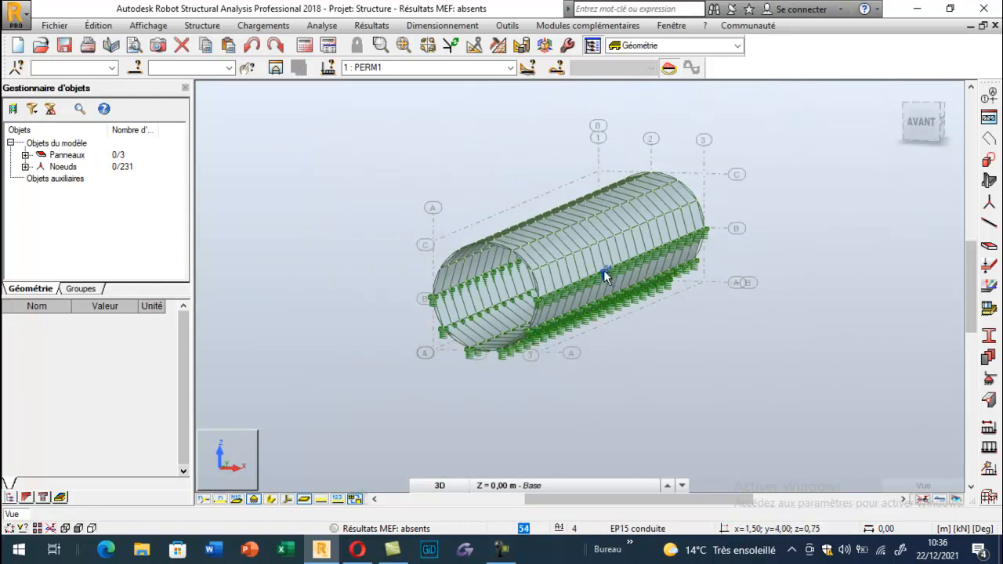
pyautogui.scroll(2, 603, 270)
pyautogui.rightClick(275, 161)
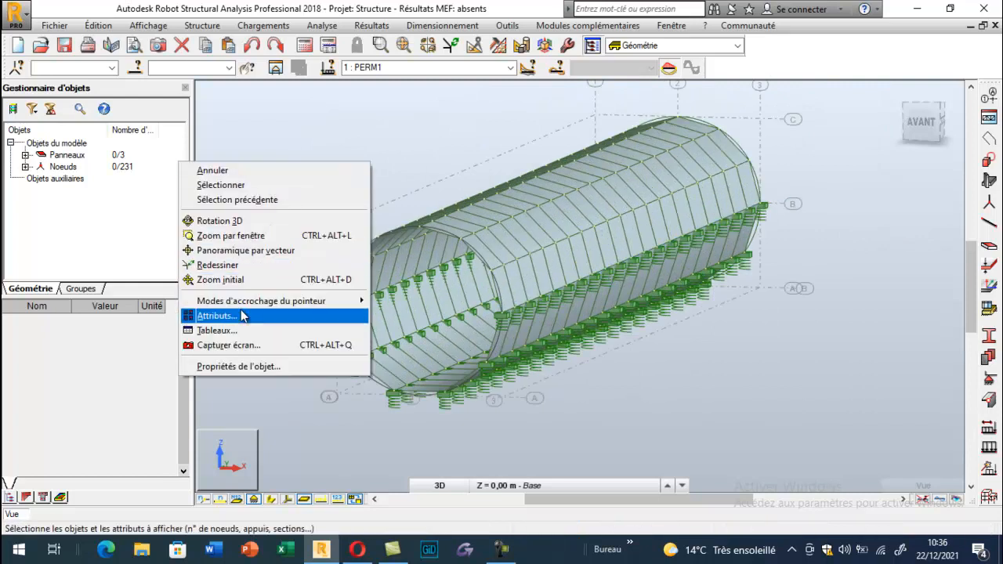
pyautogui.click(240, 315)
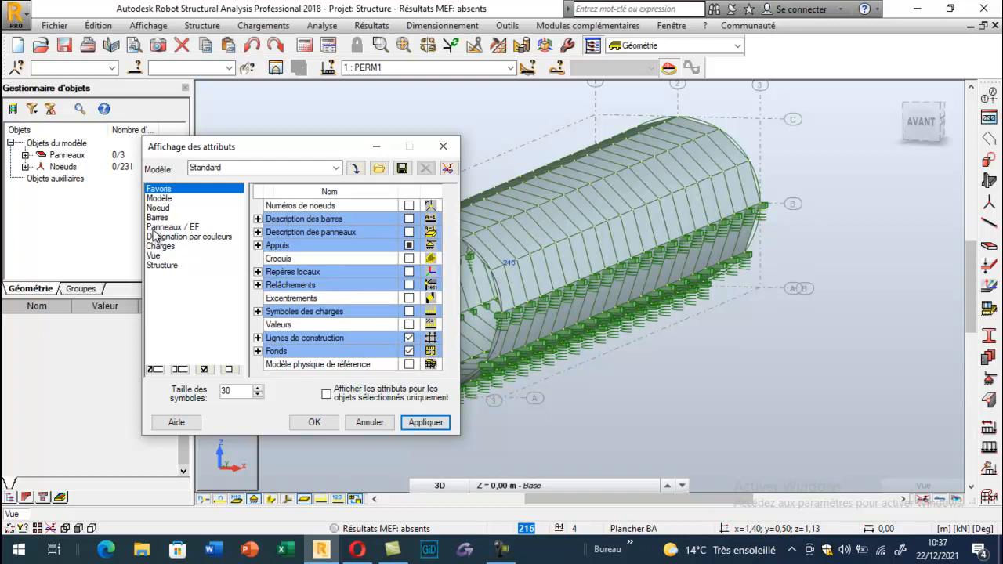
pyautogui.click(161, 226)
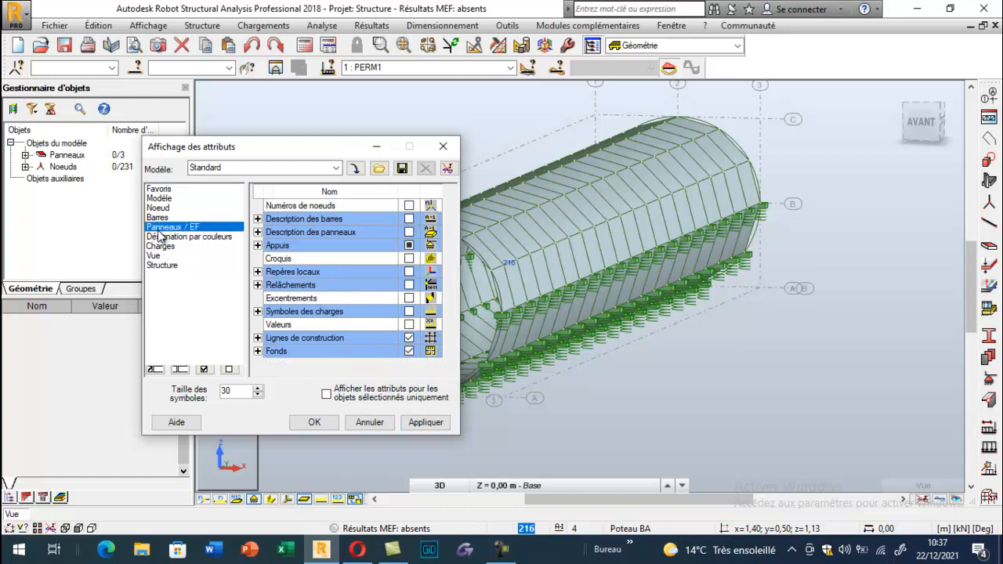
pyautogui.click(408, 246)
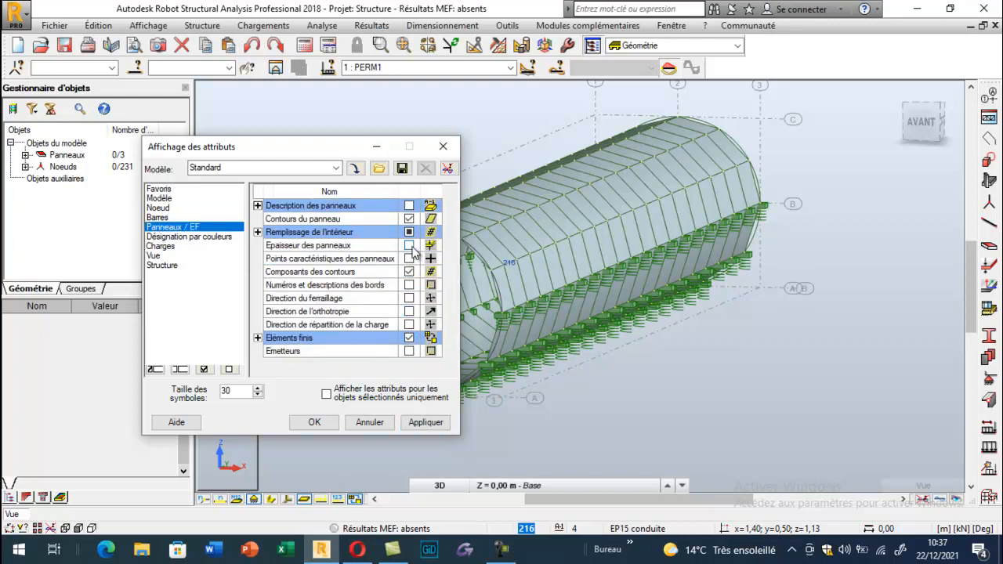
pyautogui.click(425, 423)
pyautogui.scroll(5, 501, 306)
pyautogui.scroll(-4, 815, 271)
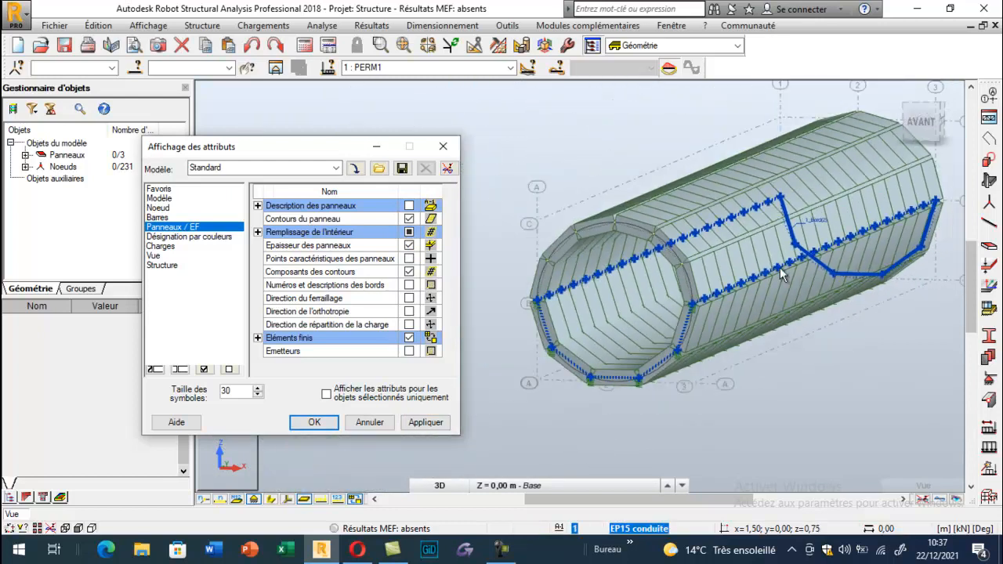
pyautogui.scroll(4, 697, 256)
pyautogui.scroll(-2, 697, 256)
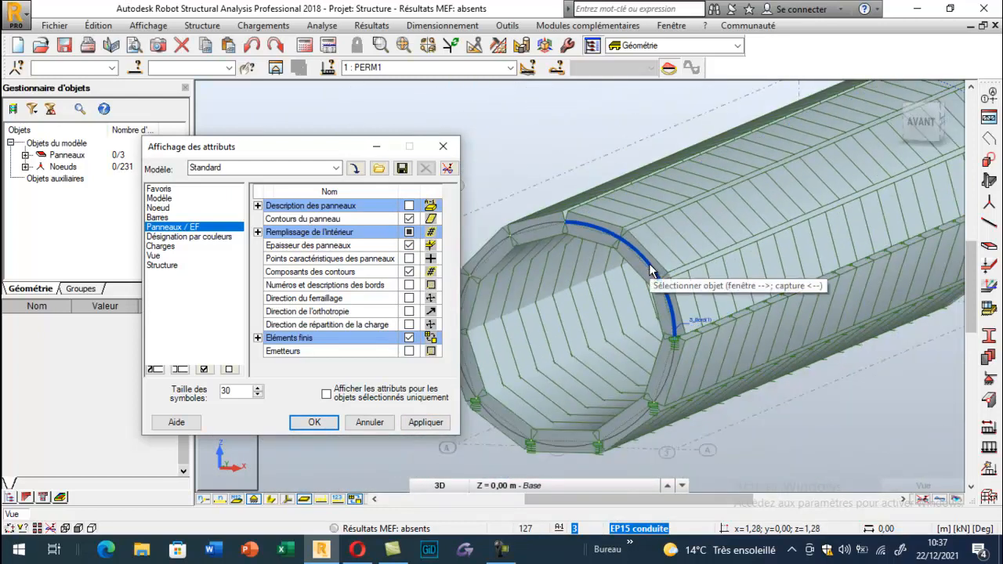
# - Turn off the panel thickness display and accept the display attributes
pyautogui.click(651, 270)
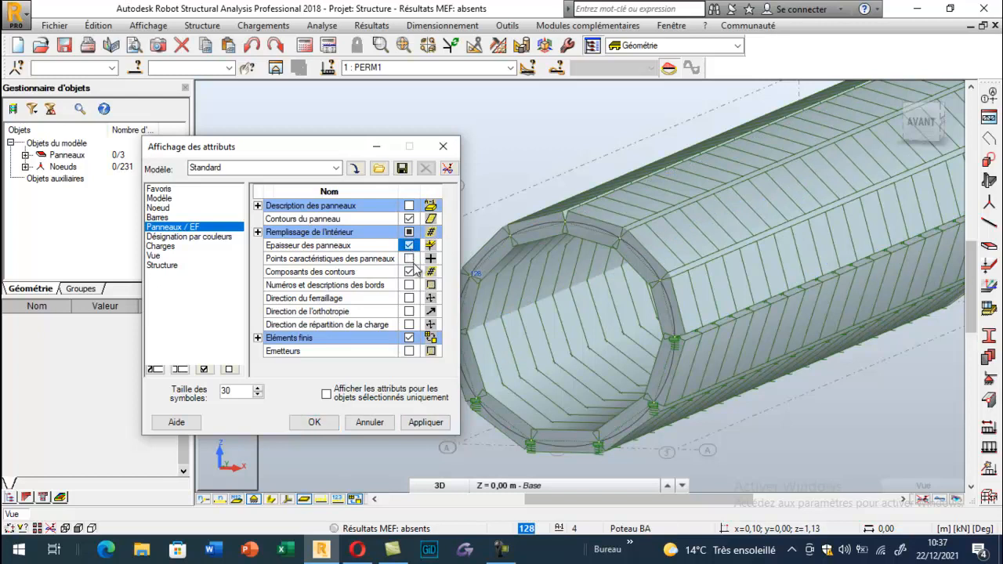
pyautogui.click(425, 422)
pyautogui.click(315, 422)
pyautogui.scroll(-3, 430, 233)
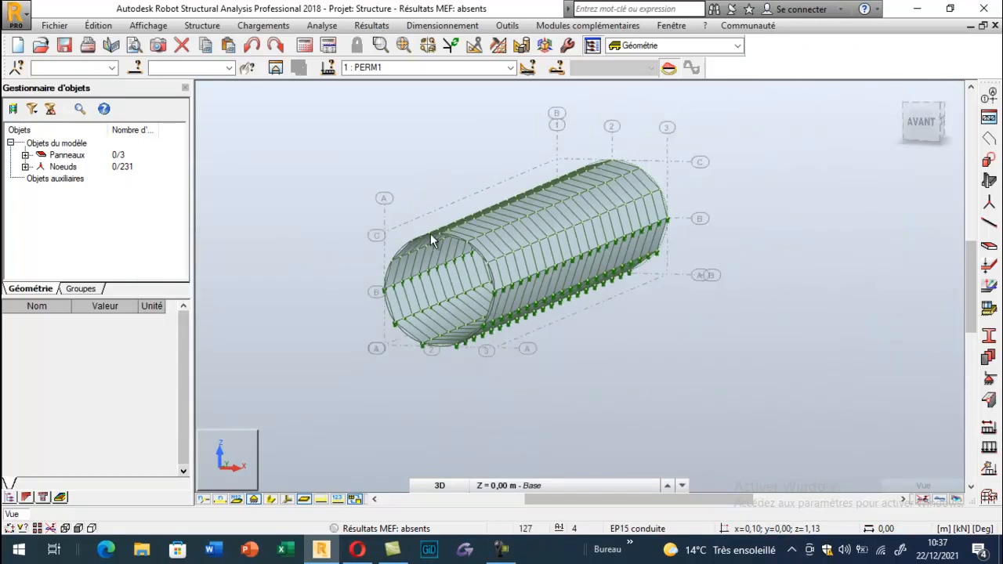
pyautogui.scroll(1, 458, 204)
pyautogui.scroll(-1, 490, 187)
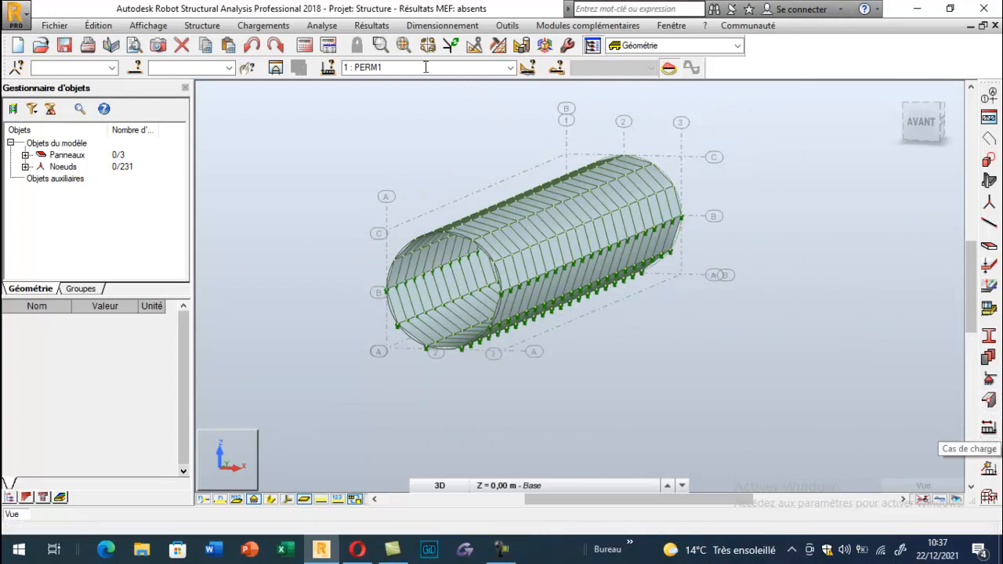
# - Set the reinforced concrete design code to BAEL 91 mod. 99 in the task preferences
pyautogui.click(507, 25)
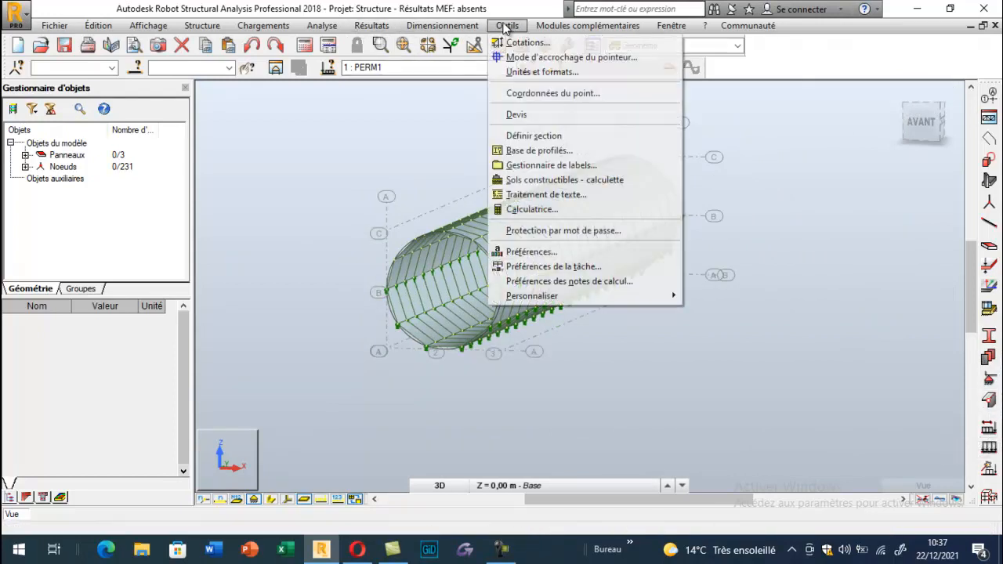
pyautogui.click(524, 248)
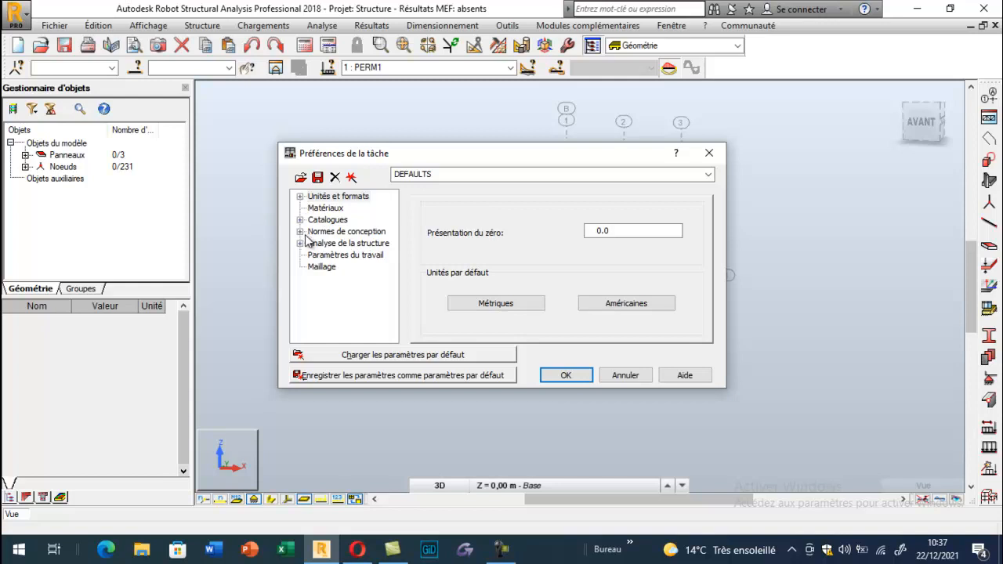
pyautogui.click(312, 234)
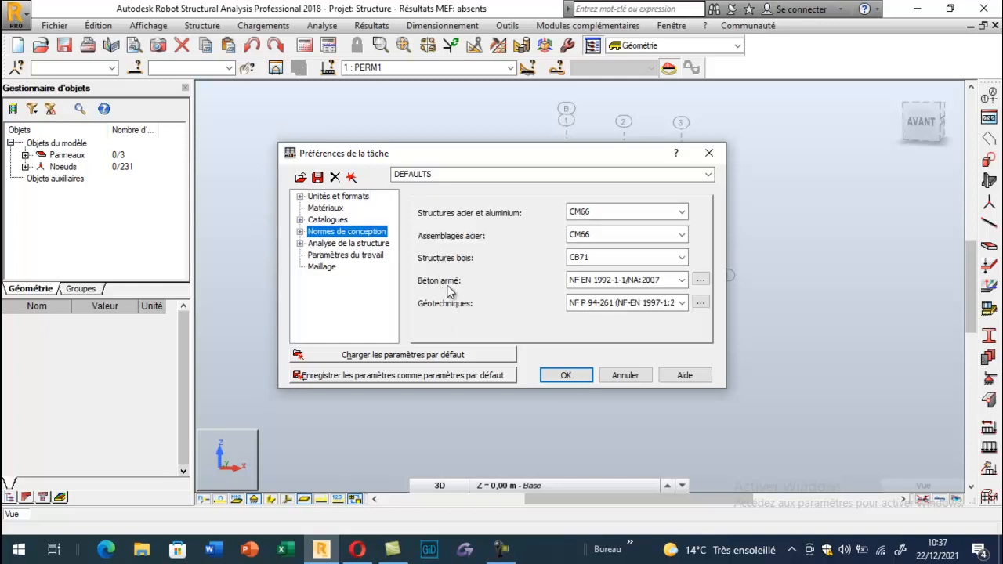
pyautogui.click(608, 283)
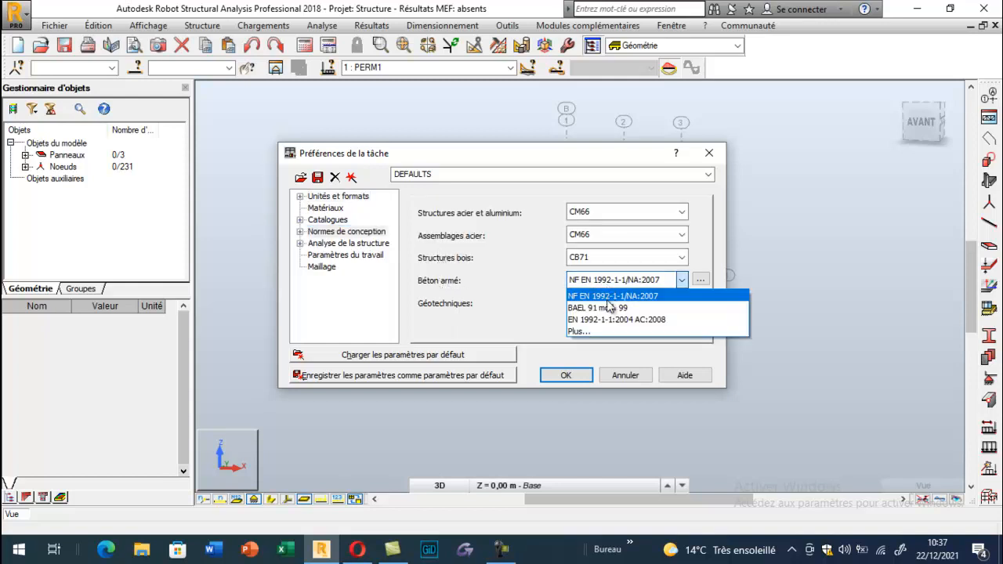
pyautogui.click(605, 308)
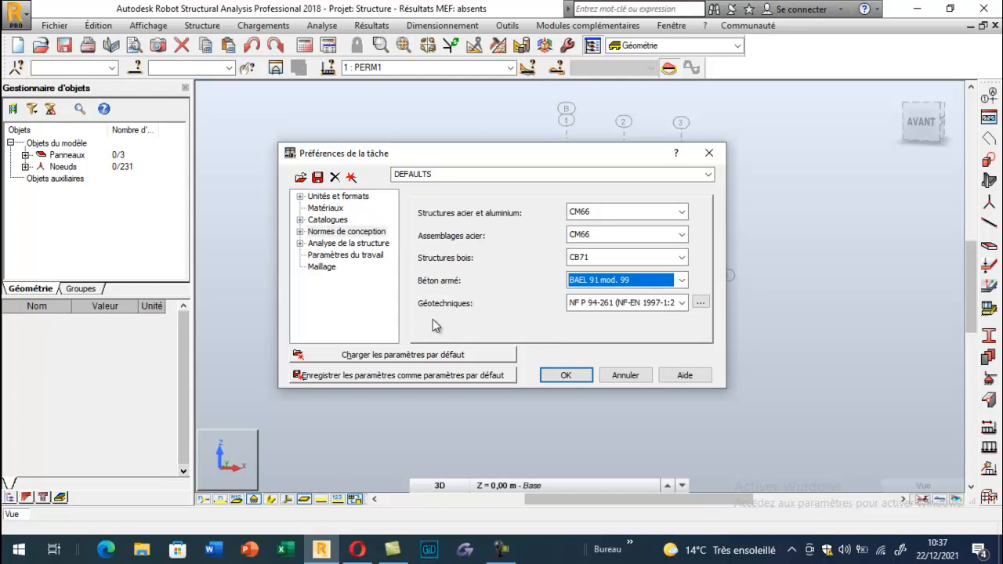
# - Set the load weighting code (Pondérations) to BAEL 91, review the force units and accept the task preferences
pyautogui.click(300, 232)
pyautogui.click(336, 244)
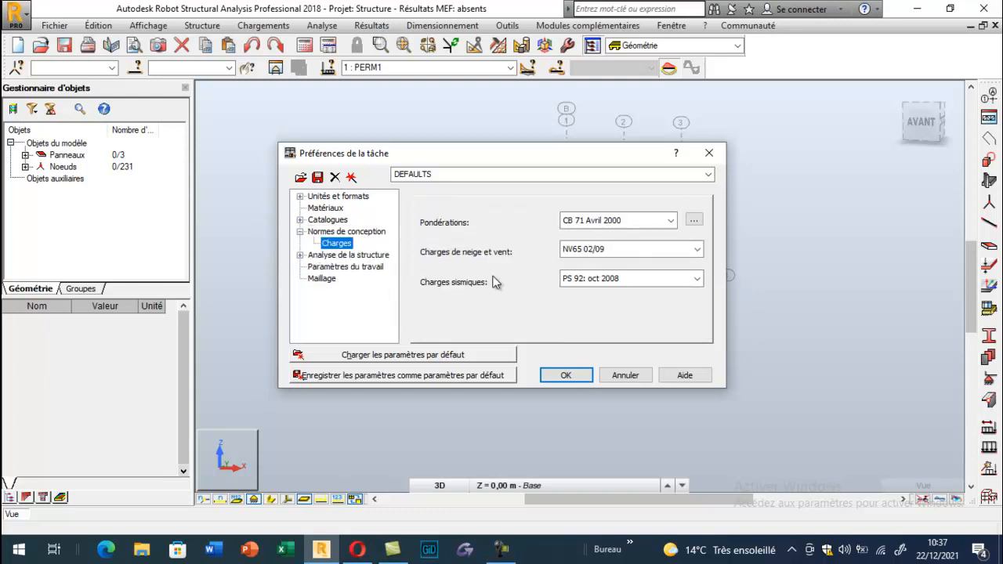
pyautogui.click(670, 221)
pyautogui.click(581, 271)
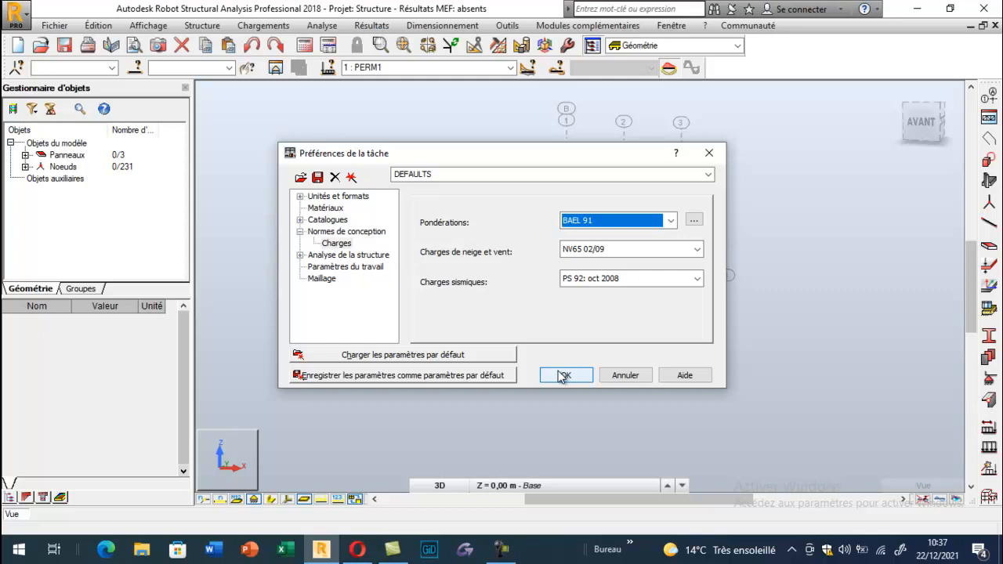
pyautogui.click(300, 197)
pyautogui.click(331, 219)
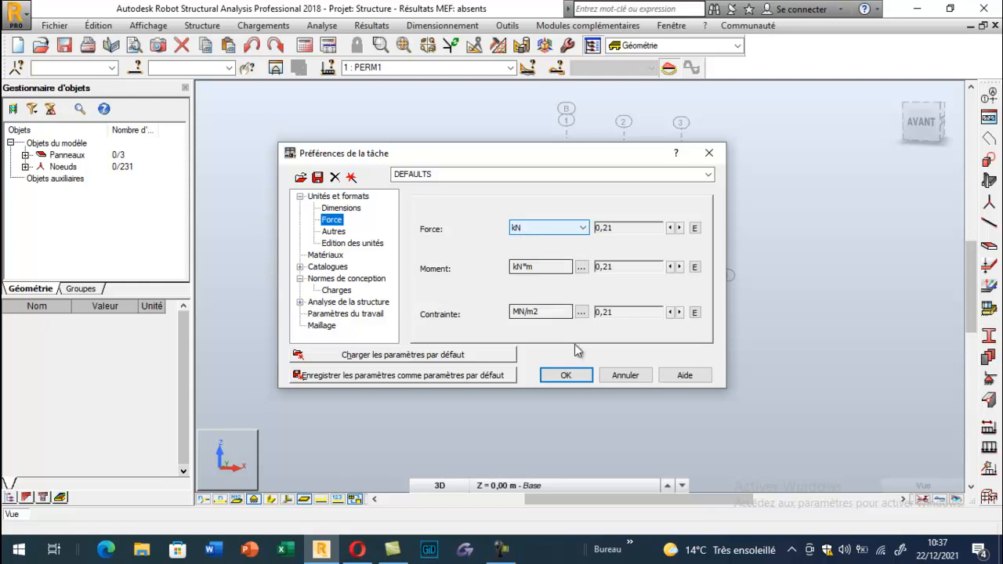
pyautogui.click(567, 376)
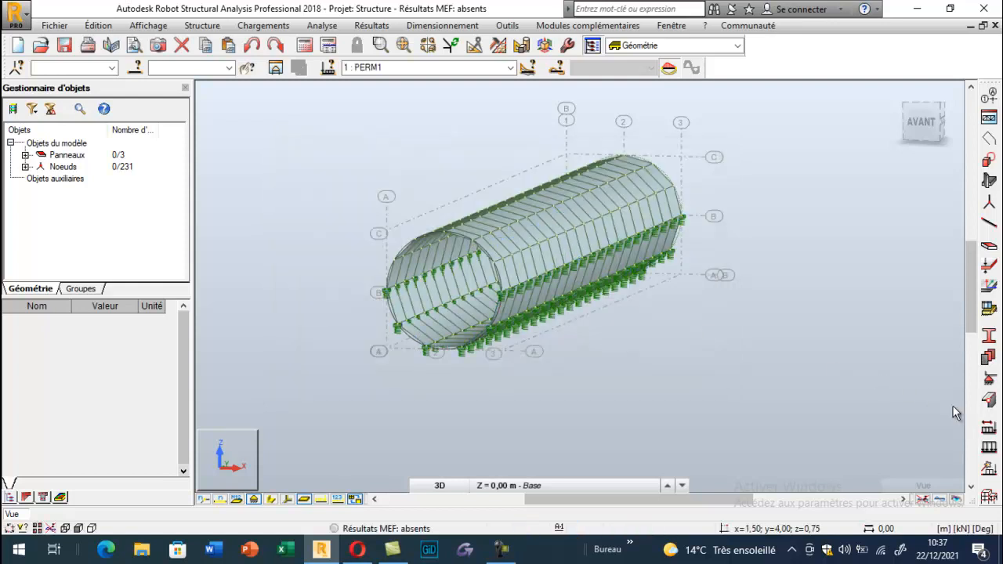
# - Define a new permanent load case named "charge remblais vert"
pyautogui.click(989, 427)
pyautogui.moveTo(627, 86); pyautogui.dragTo(70, 89)
pyautogui.moveTo(133, 88); pyautogui.dragTo(237, 74)
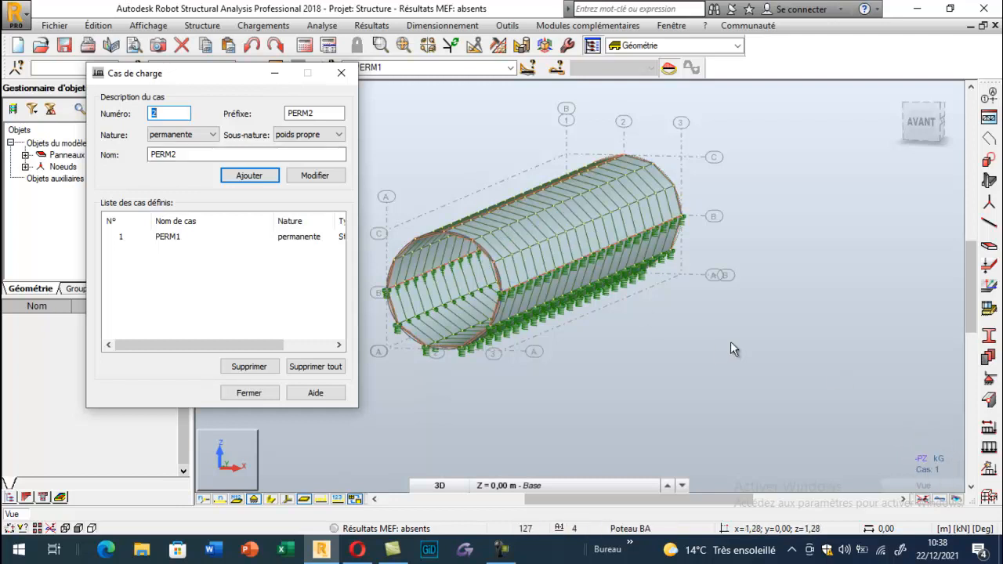
pyautogui.click(121, 237)
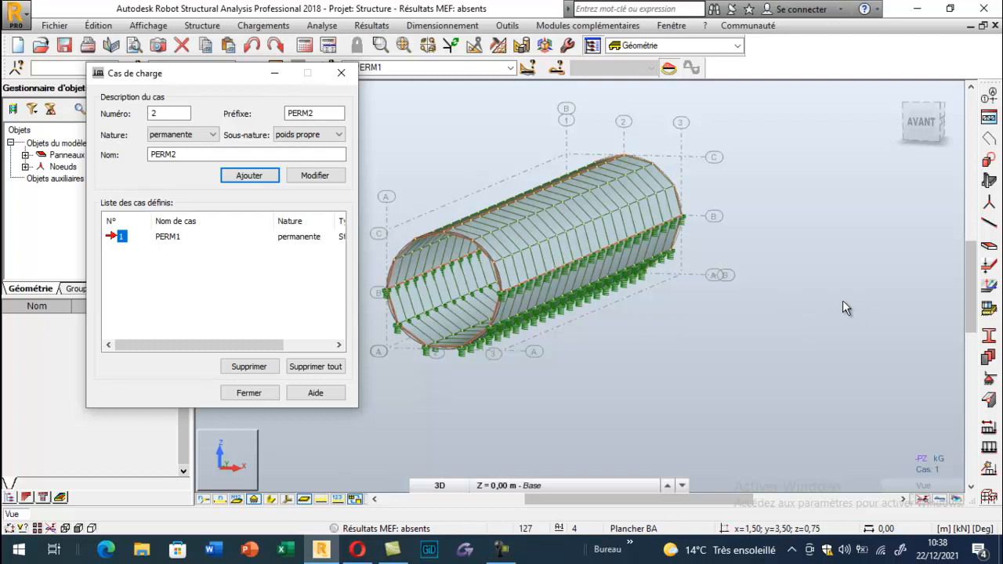
pyautogui.doubleClick(152, 157)
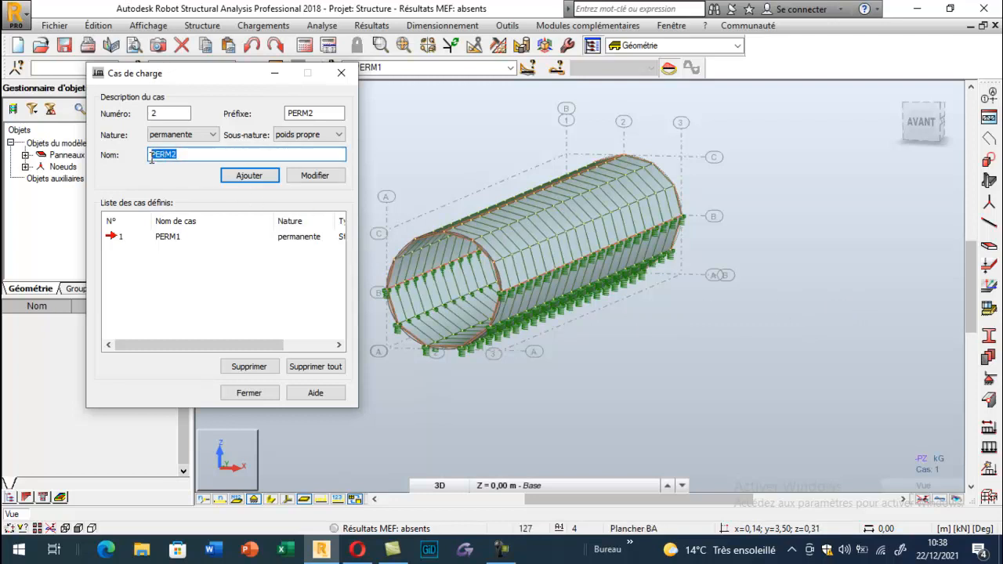
pyautogui.write('char')
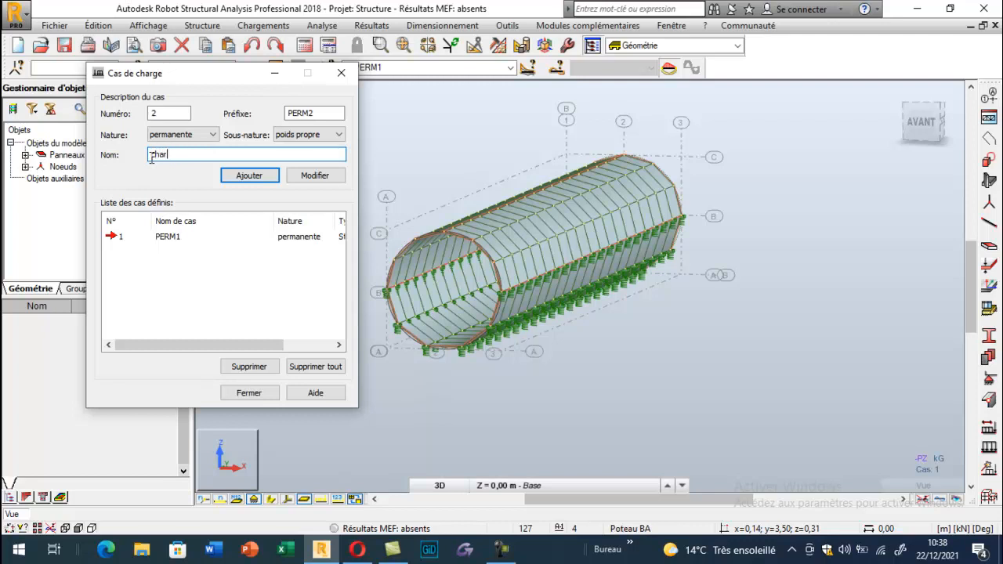
pyautogui.write('ge remblais ')
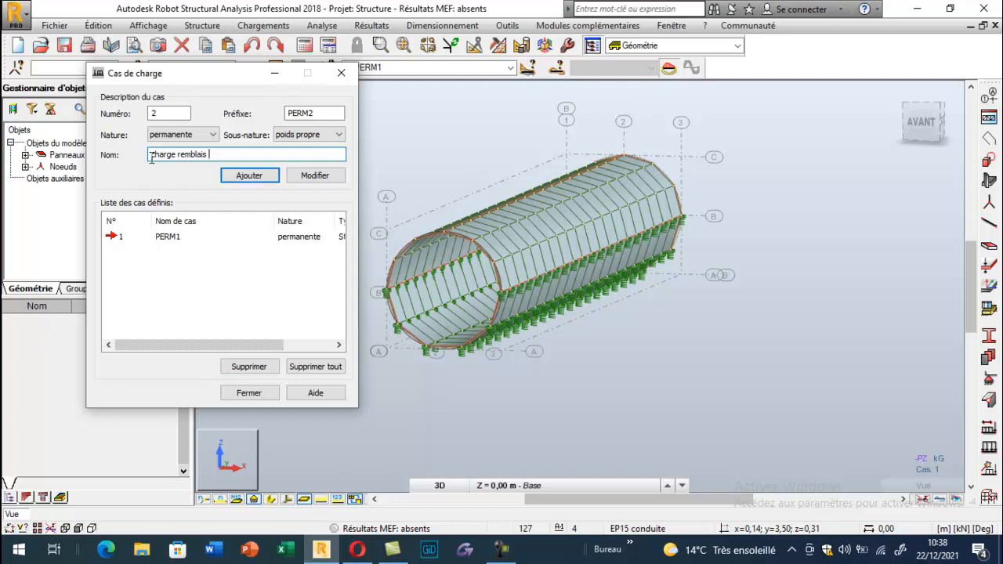
pyautogui.write('vert')
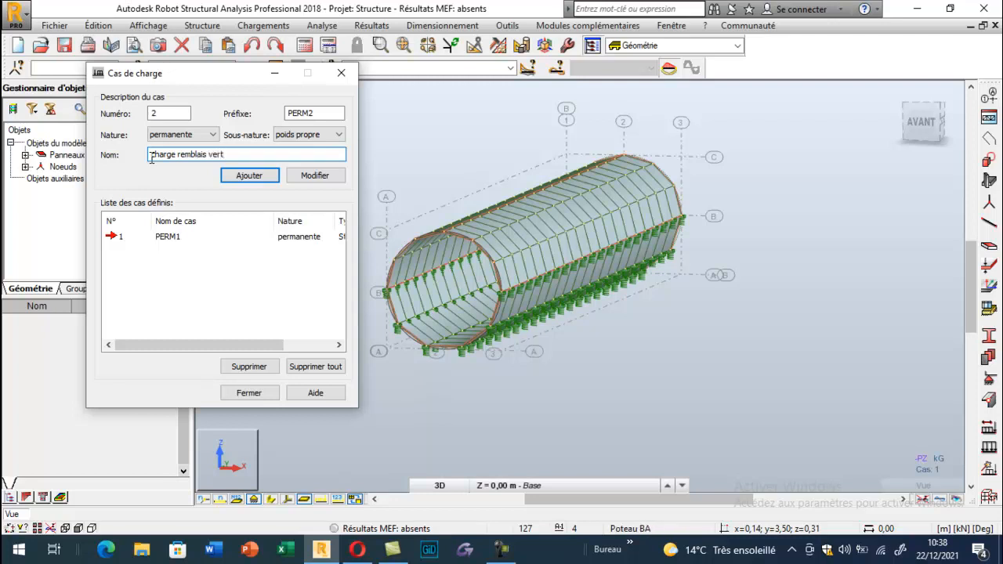
pyautogui.press('Return')
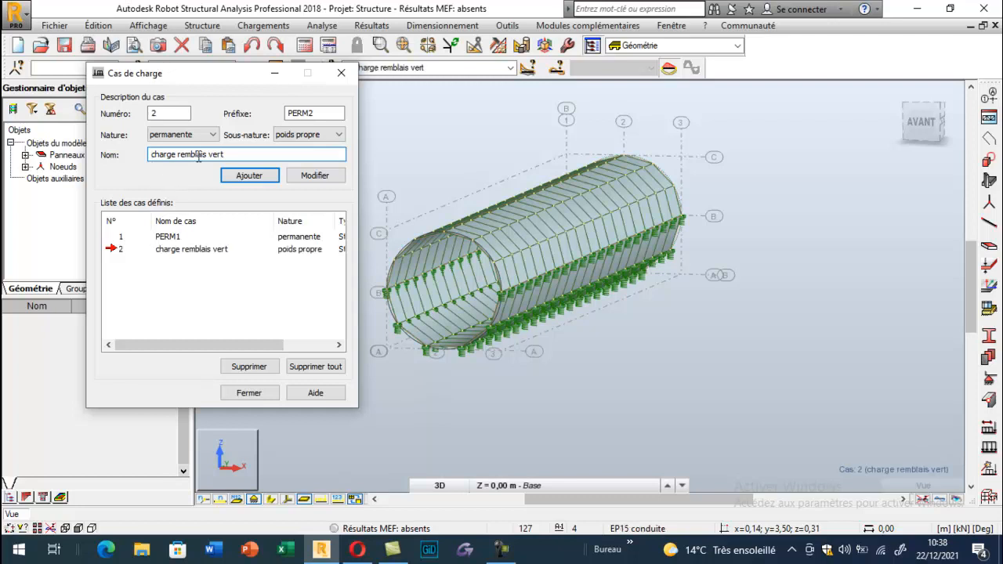
# - Add another permanent load case named "charge remblais horiz"
pyautogui.moveTo(228, 154); pyautogui.dragTo(209, 154)
pyautogui.write('horiz')
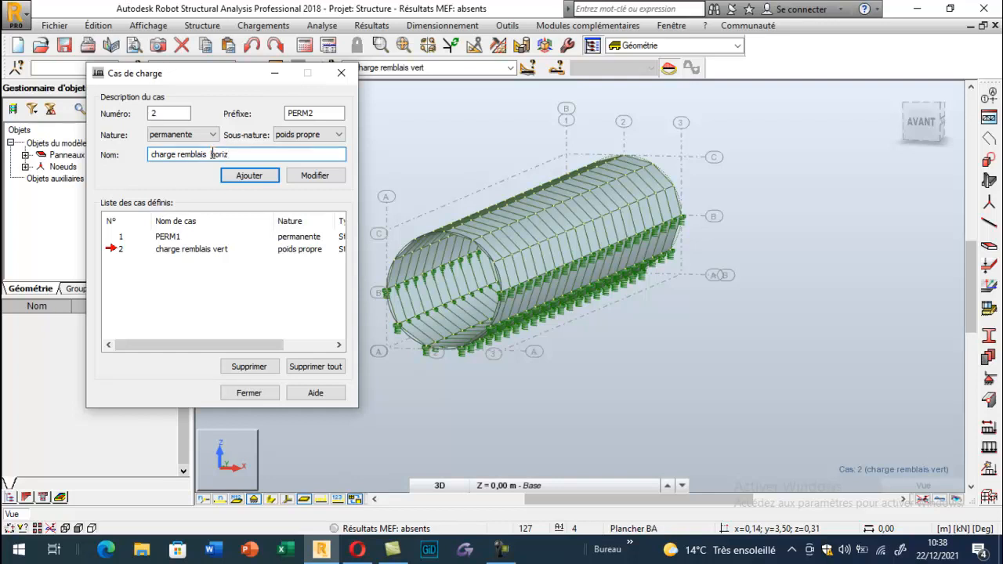
pyautogui.click(272, 189)
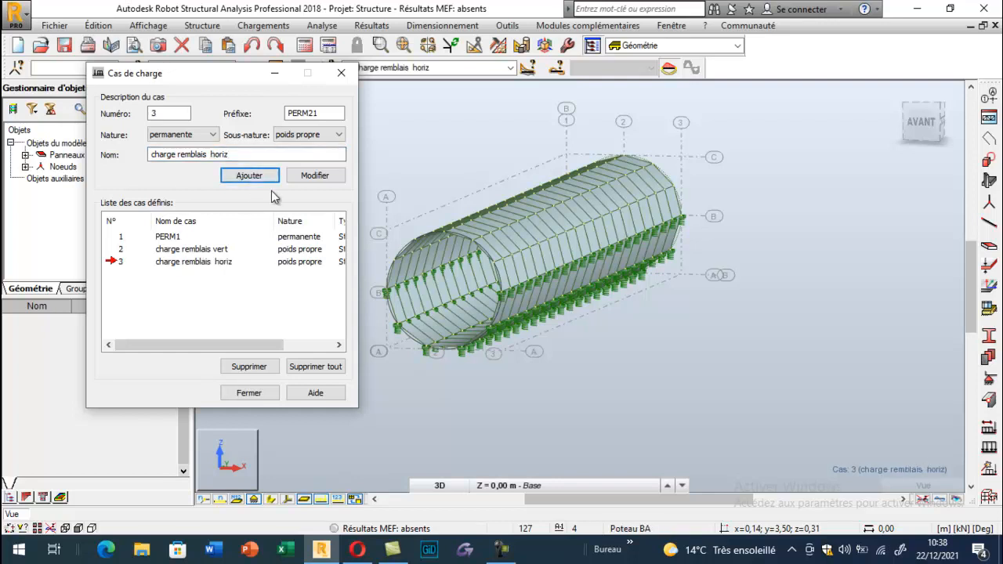
# - In the "charge remblais vert" case, apply a uniform surface load of Z = -36 kPa to the pipe's two upper panels
pyautogui.click(121, 250)
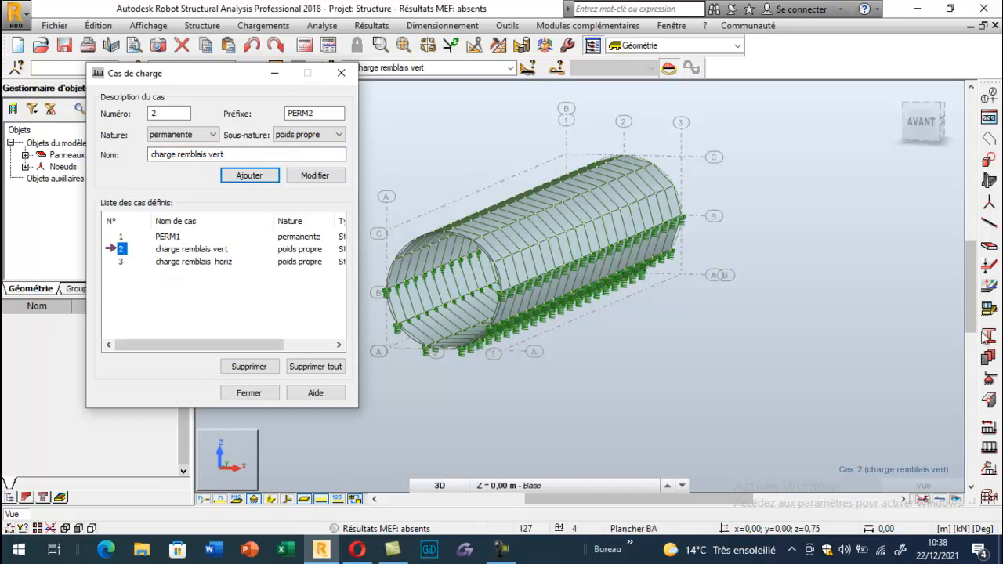
pyautogui.click(989, 427)
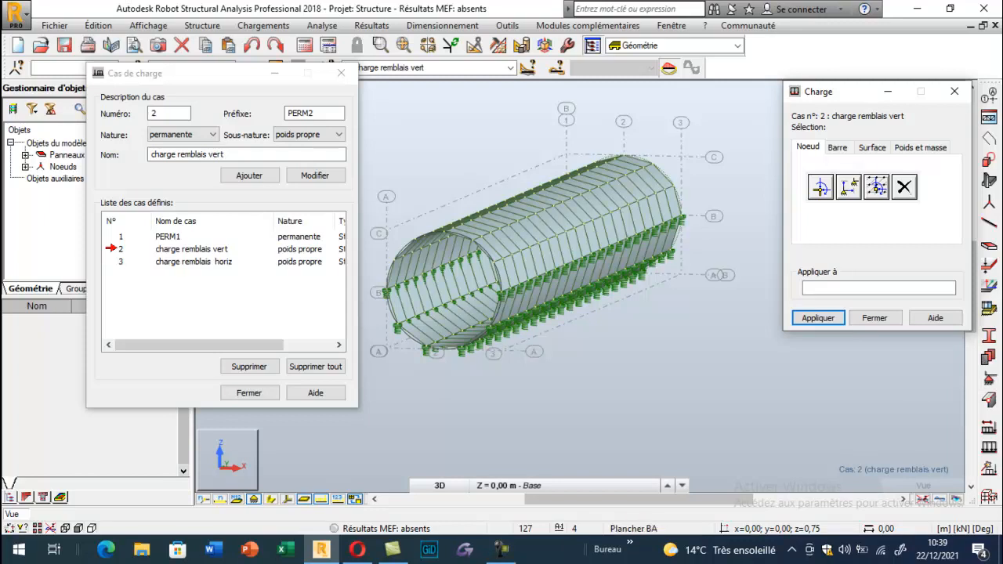
pyautogui.click(872, 147)
pyautogui.click(821, 188)
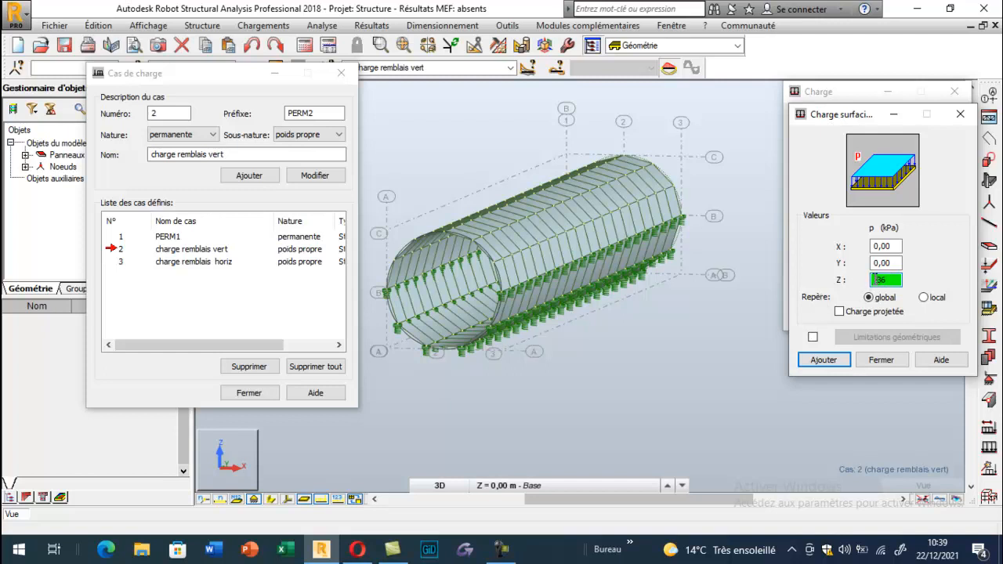
pyautogui.click(823, 360)
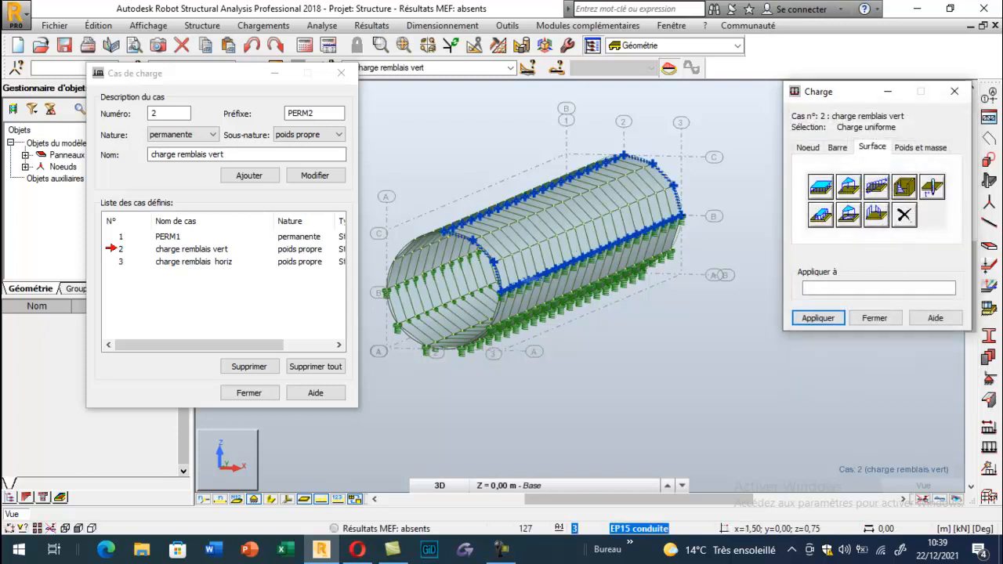
pyautogui.scroll(2, 470, 250)
pyautogui.click(525, 246)
pyautogui.scroll(-3, 525, 246)
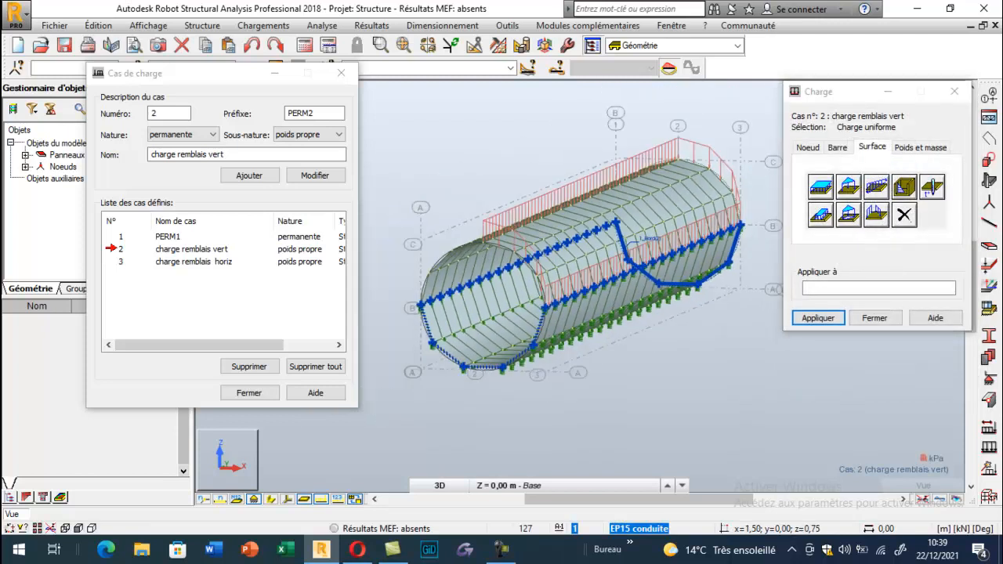
pyautogui.scroll(6, 447, 211)
pyautogui.click(566, 276)
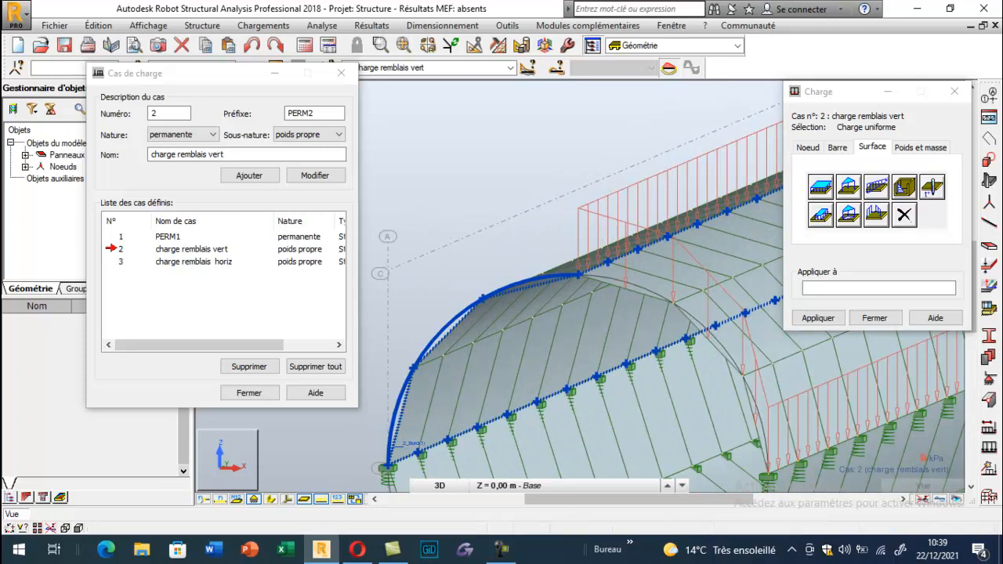
# - Display the load values on the pipe for the vertical backfill case
pyautogui.scroll(-5, 488, 229)
pyautogui.scroll(-3, 490, 223)
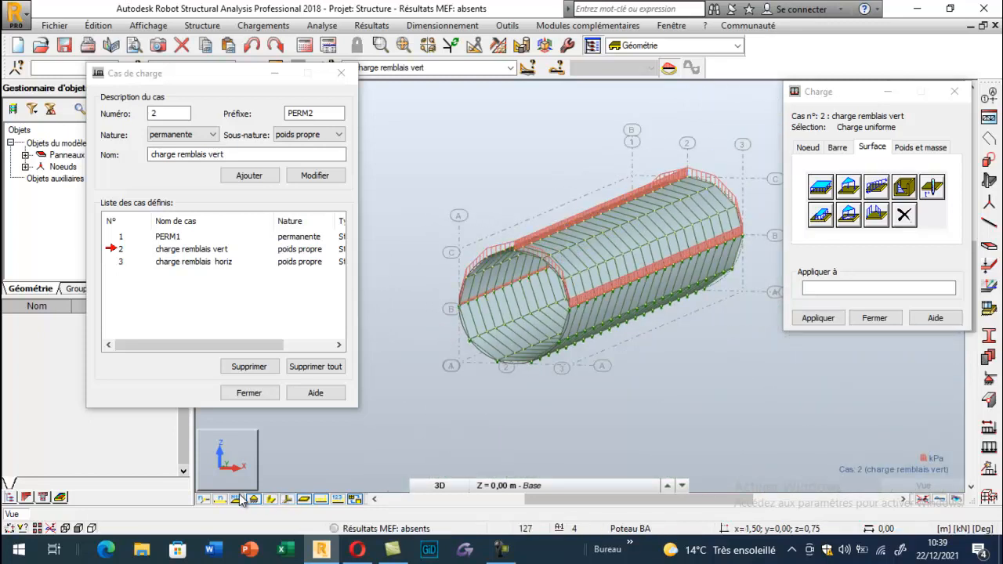
pyautogui.click(322, 499)
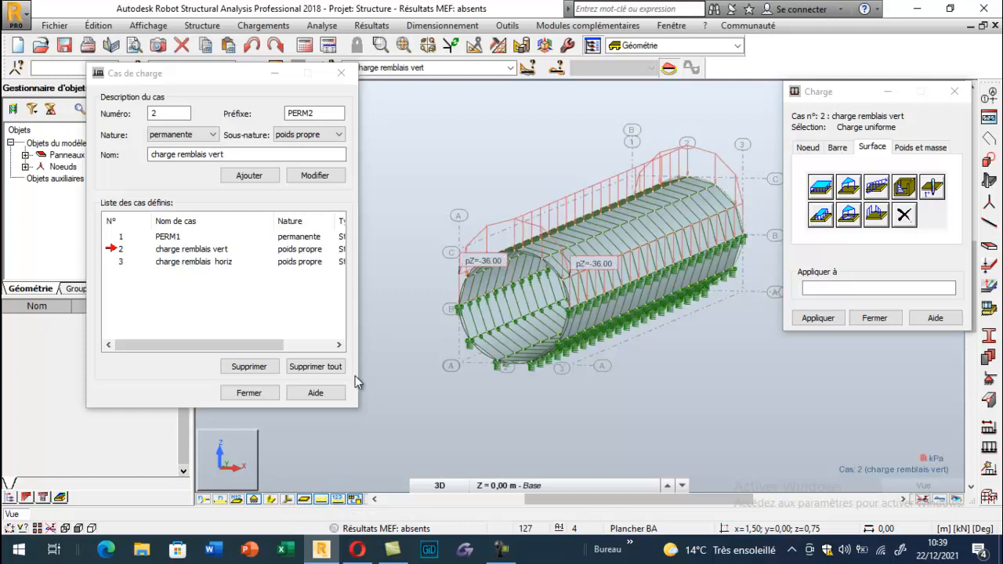
# - In the "charge remblais horiz" case, apply a uniform surface load of X = 24 kPa and Z = 0 to the upper panel between axes 1 and 2
pyautogui.click(120, 262)
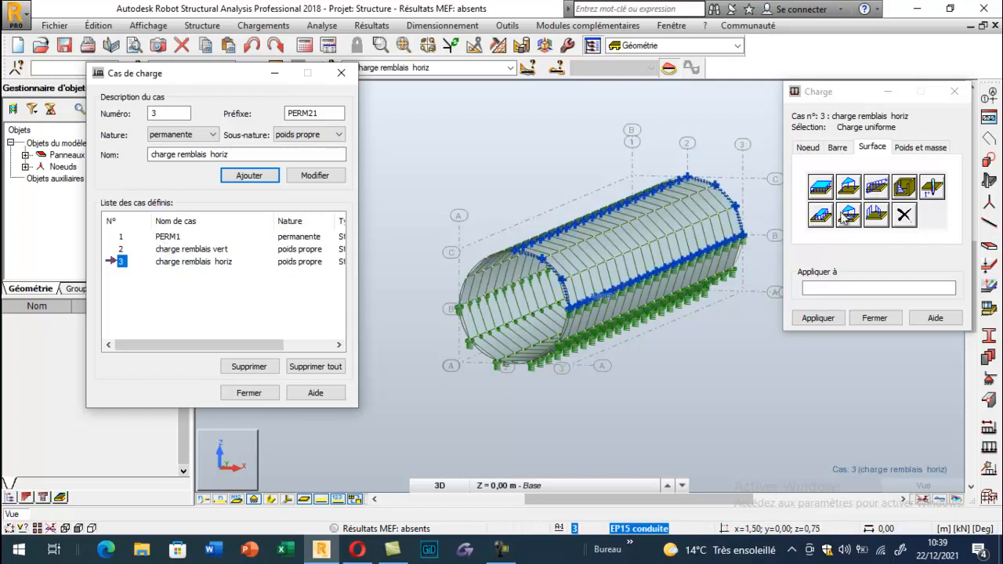
pyautogui.click(822, 188)
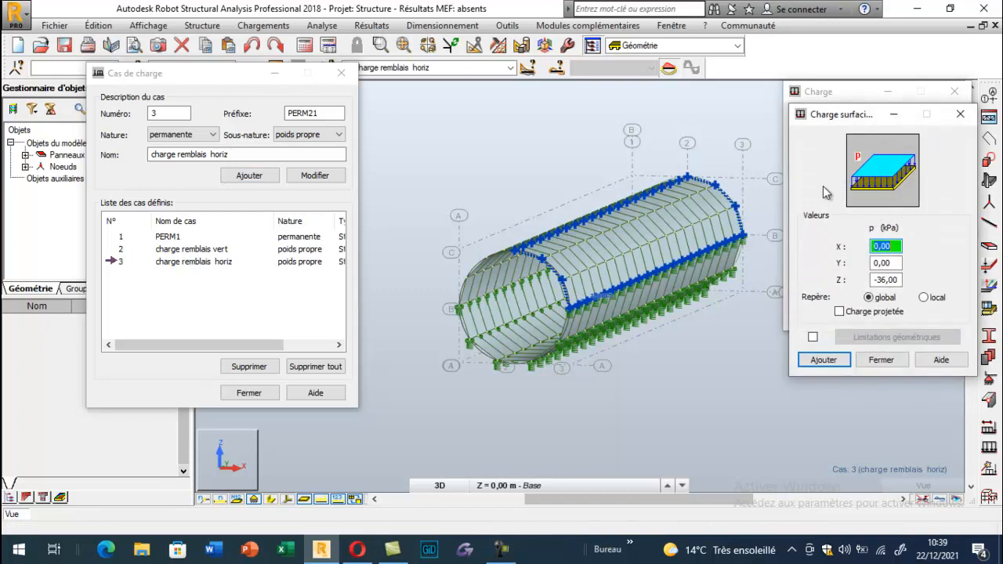
pyautogui.click(899, 280)
pyautogui.write('0')
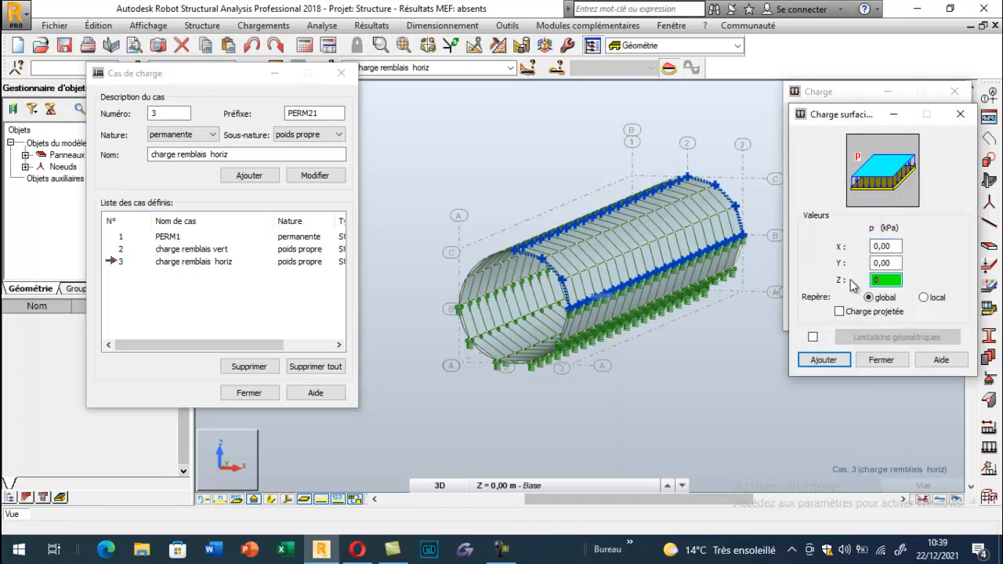
pyautogui.hotkey('shift', 'Tab')
pyautogui.hotkey('shift', 'Tab')
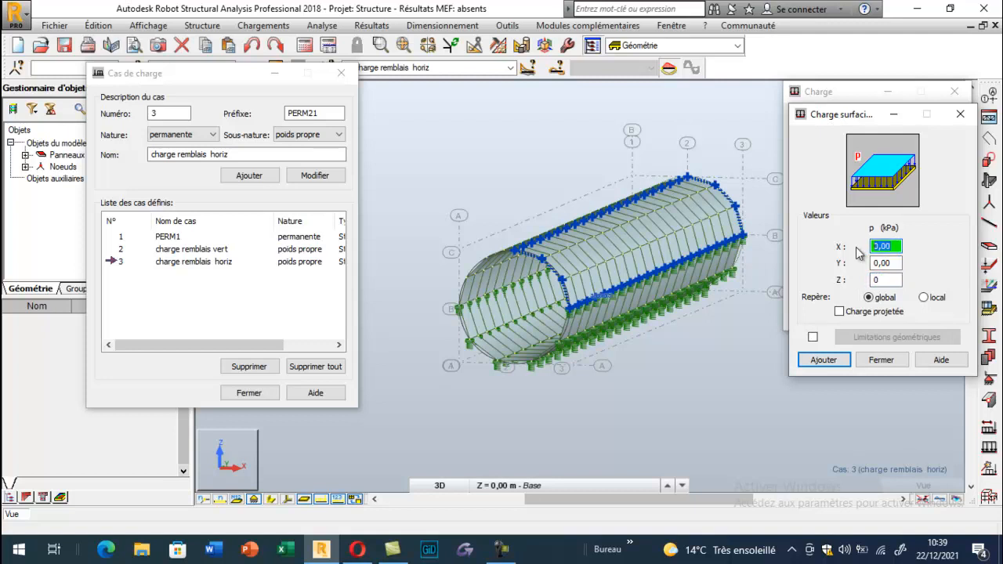
pyautogui.write('24')
pyautogui.click(821, 363)
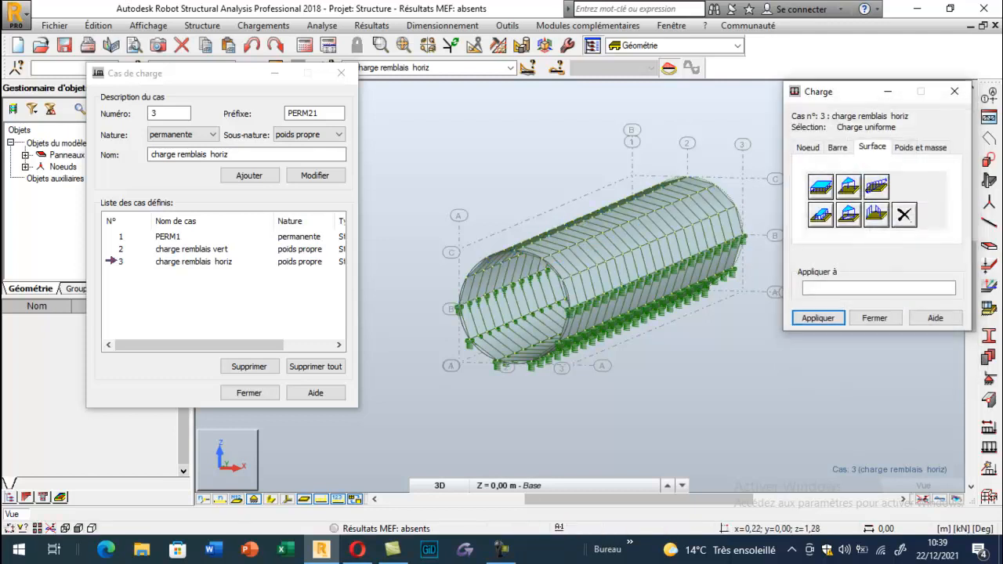
pyautogui.scroll(4, 477, 272)
pyautogui.click(477, 273)
pyautogui.scroll(1, 475, 240)
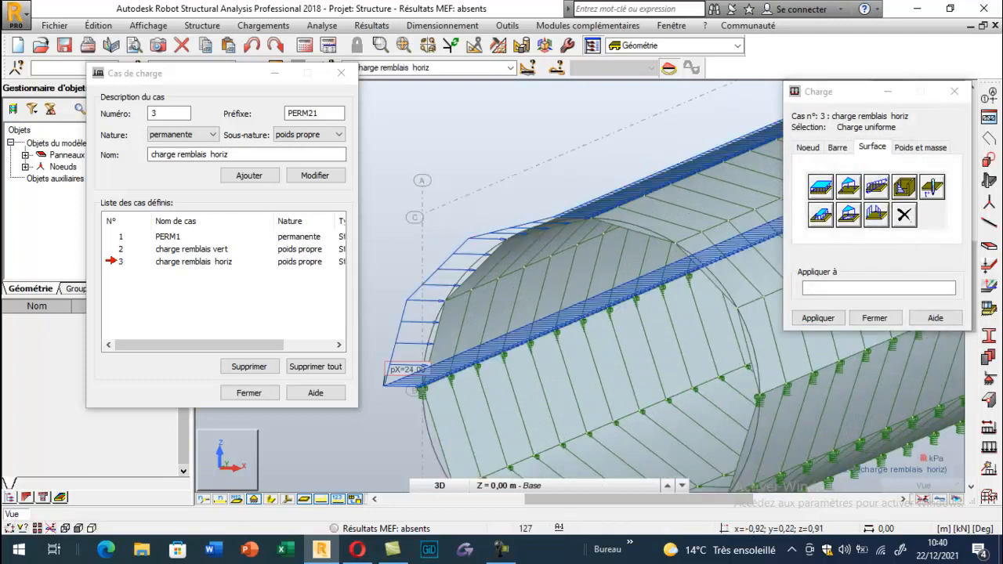
# - Apply a uniform surface load of X = -24 kPa to the opposite upper panel, between axes 2 and 3, in the horizontal backfill case
pyautogui.scroll(-2, 476, 240)
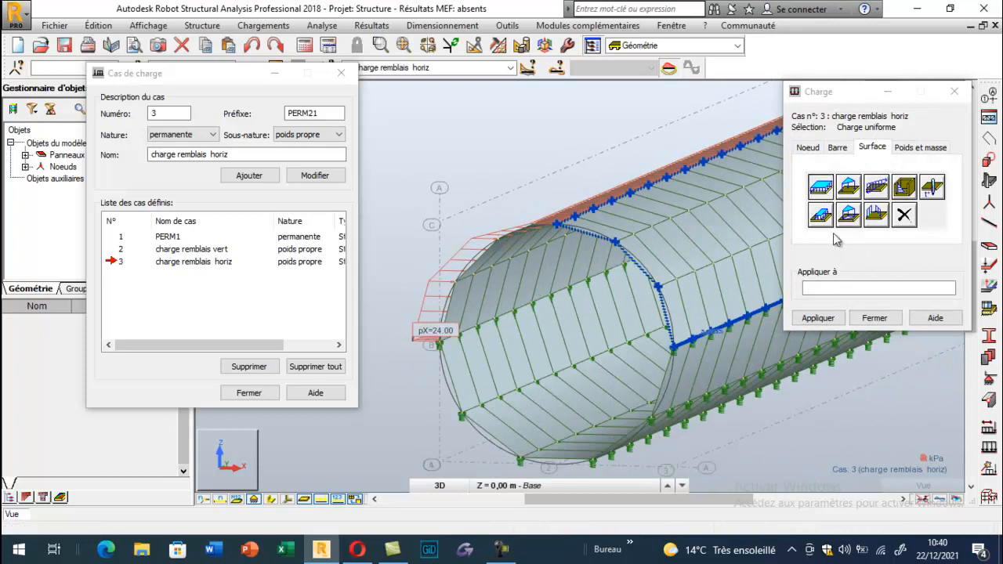
pyautogui.click(820, 186)
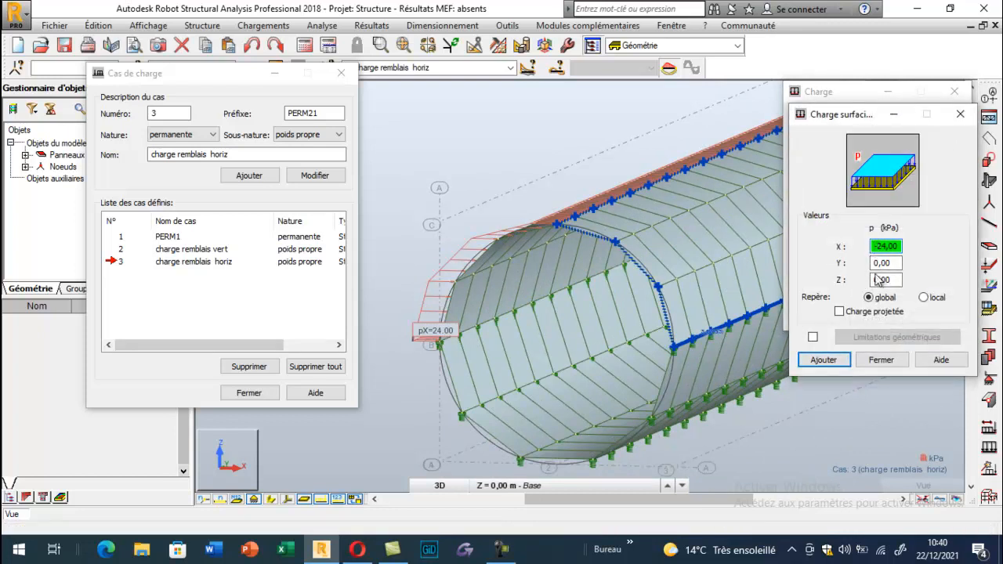
pyautogui.click(823, 360)
pyautogui.click(673, 263)
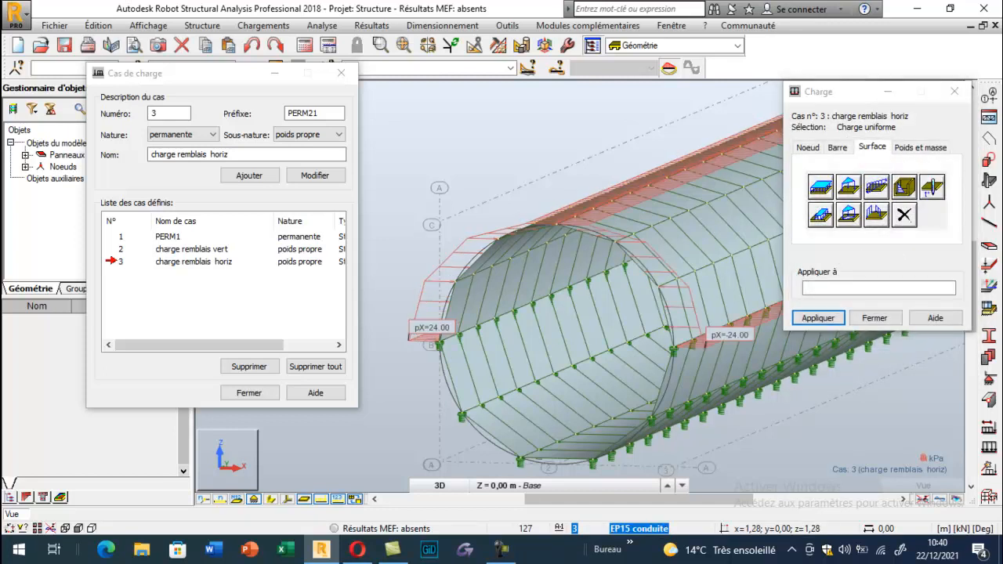
pyautogui.scroll(-1, 529, 281)
pyautogui.scroll(-2, 517, 312)
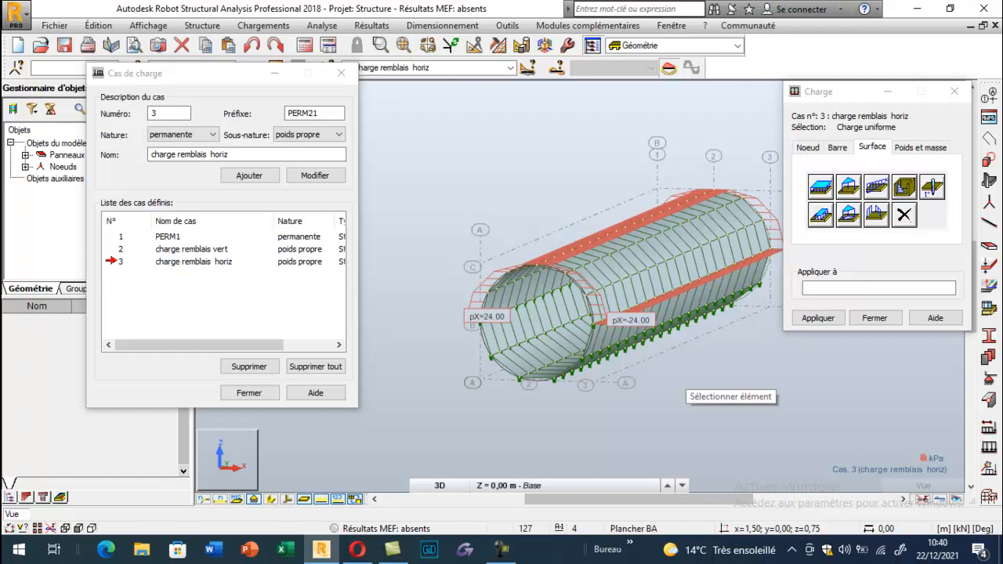
# - Add a load case of nature d'exploitation named "poids et poussée de l'eau"
pyautogui.click(212, 135)
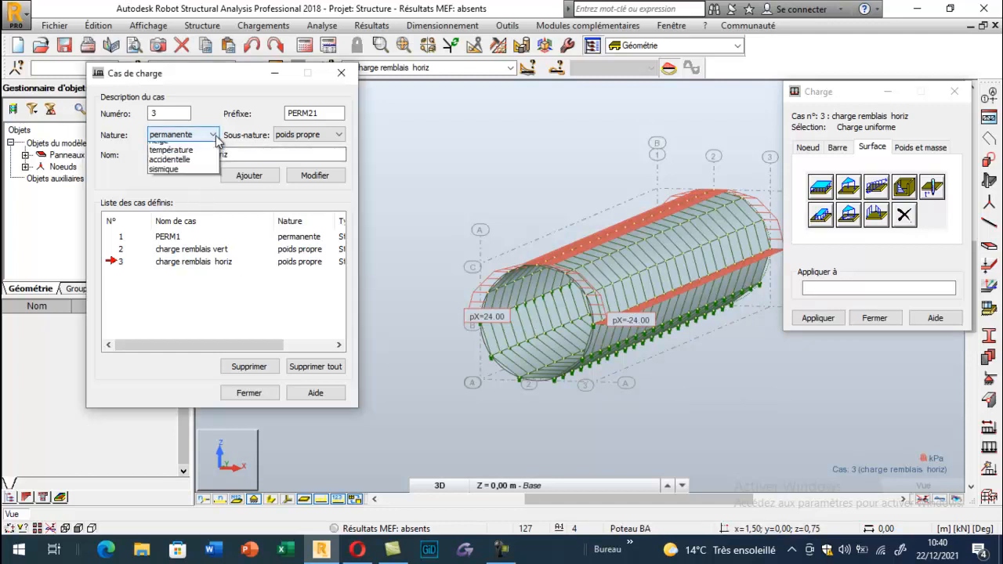
pyautogui.click(202, 158)
pyautogui.moveTo(229, 154); pyautogui.dragTo(142, 171)
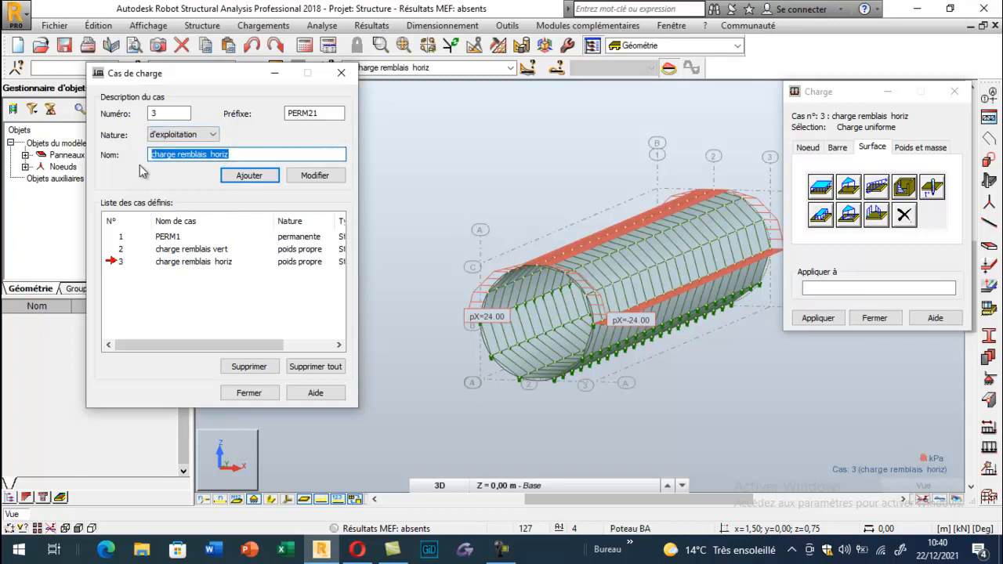
pyautogui.write('poids ')
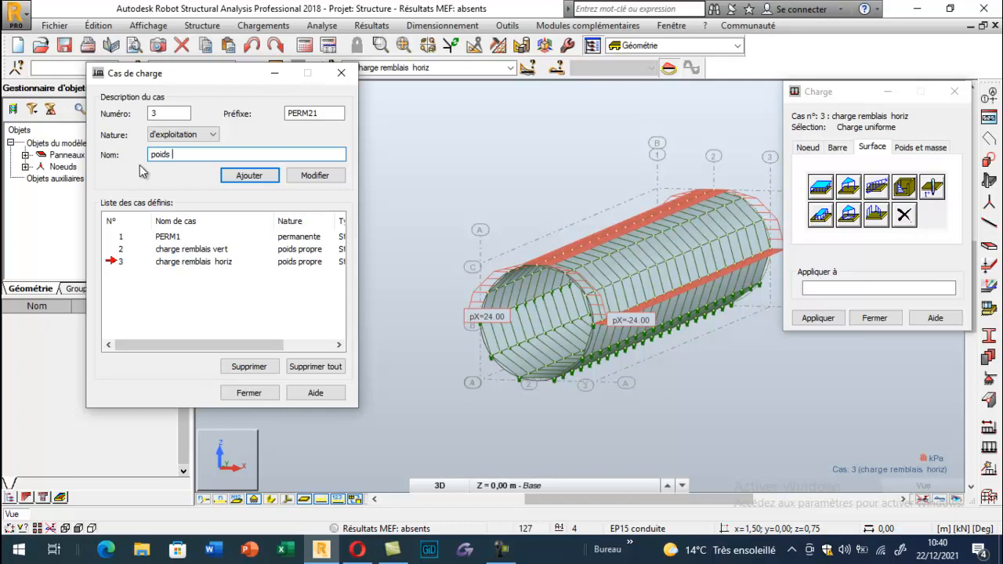
pyautogui.write("et poussée de l'eau")
pyautogui.click(249, 176)
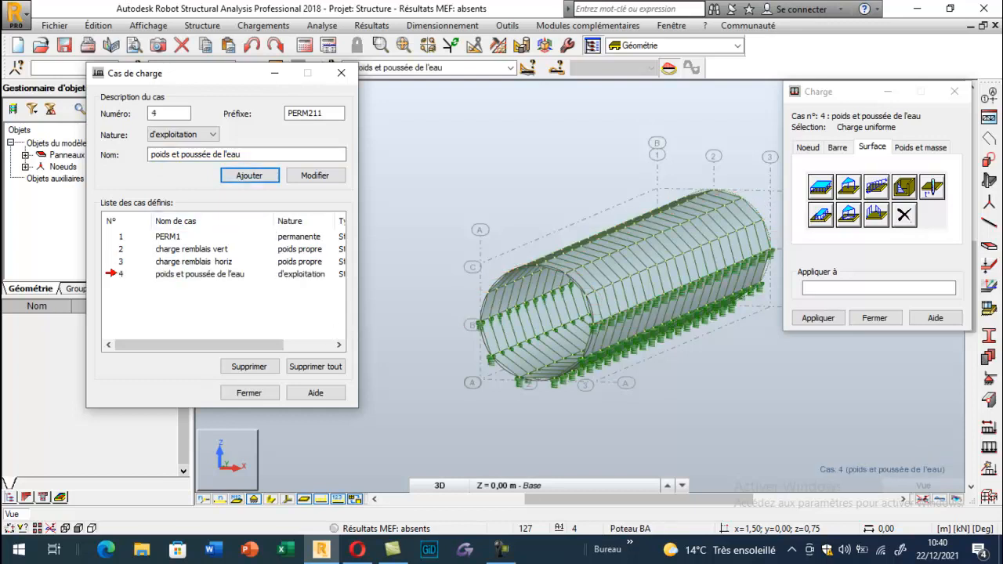
# - Hide the supports and mesh of the pipe and display the panels' local axes
pyautogui.click(271, 500)
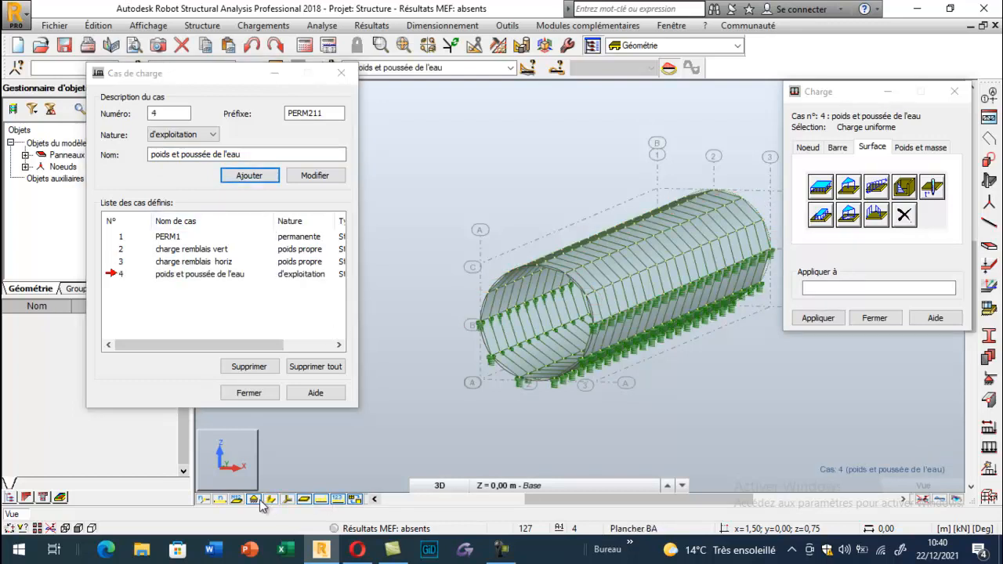
pyautogui.click(355, 501)
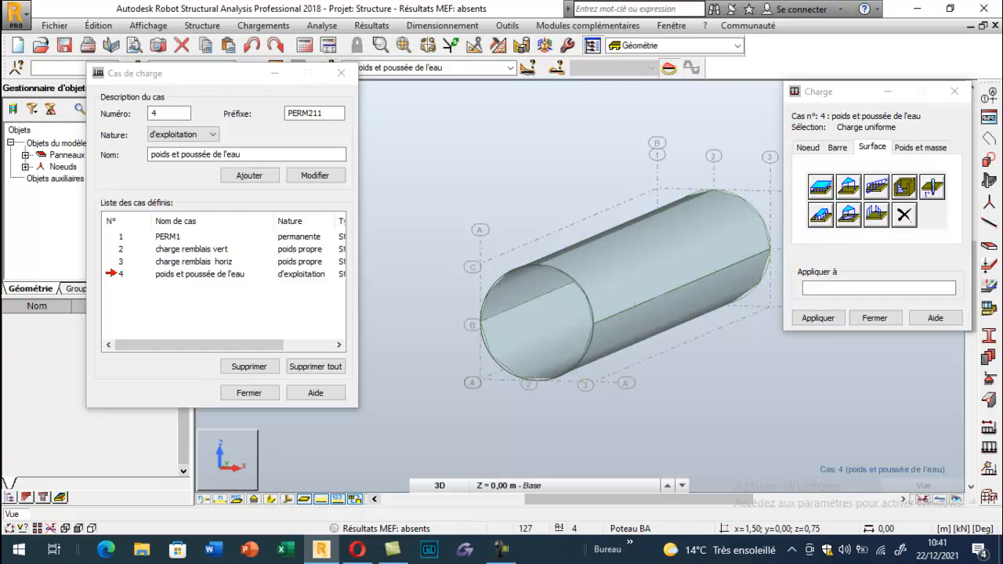
pyautogui.click(287, 500)
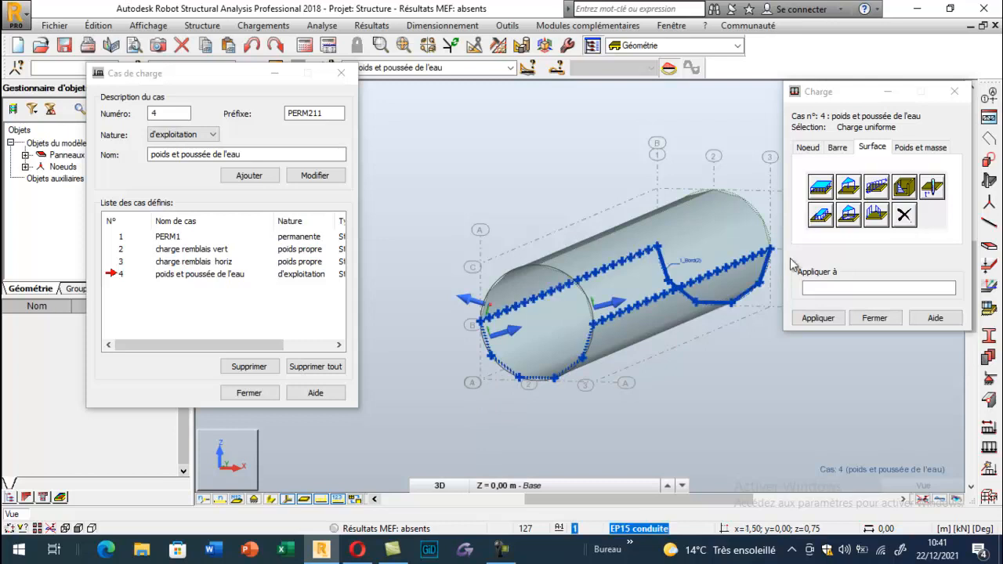
# - Apply a hydrostatic pressure load to the pipe's lower panel with a liquid weight of -1000 kg/m3 and a liquid level of 0.75 m
pyautogui.click(907, 188)
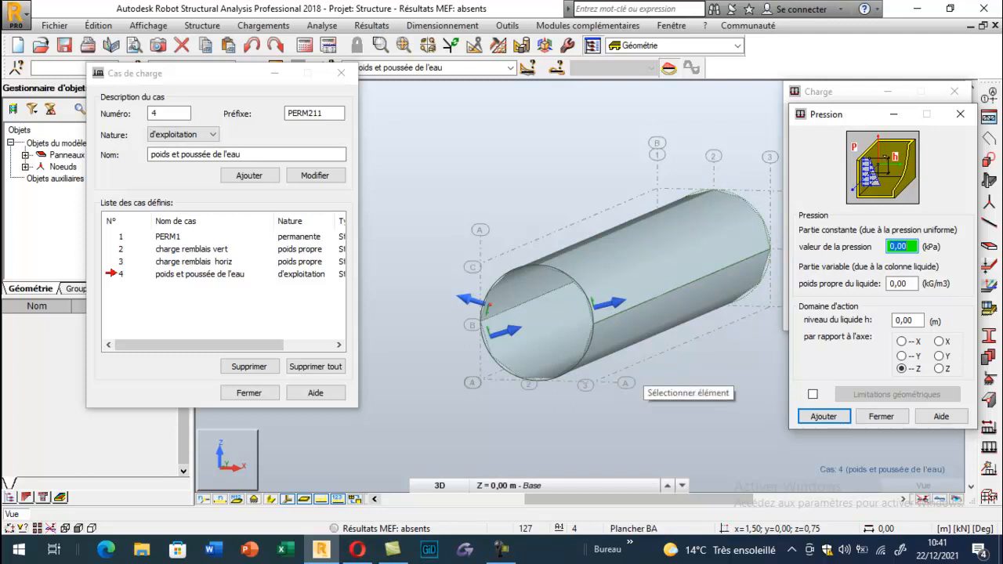
pyautogui.click(903, 284)
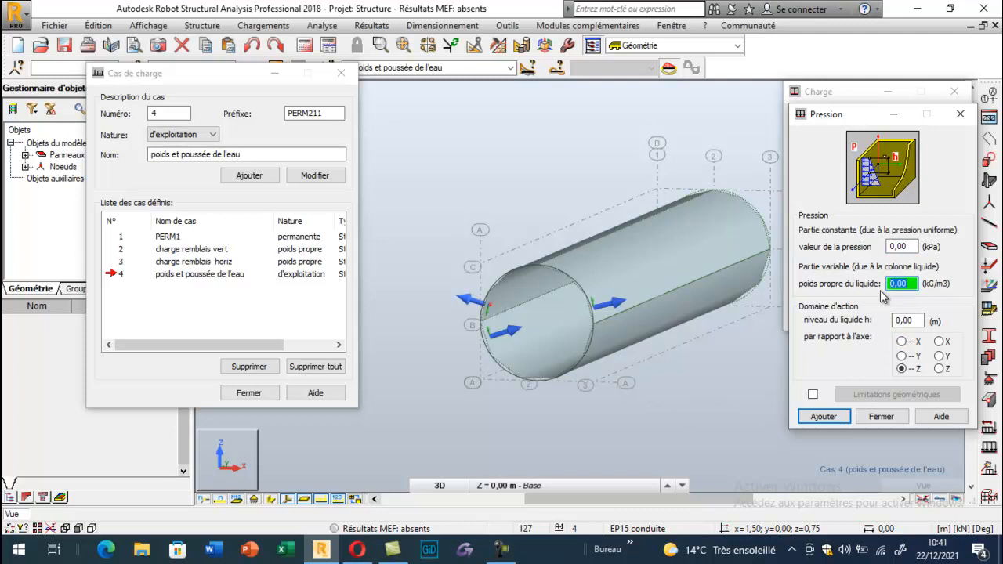
pyautogui.write('1000')
pyautogui.click(908, 322)
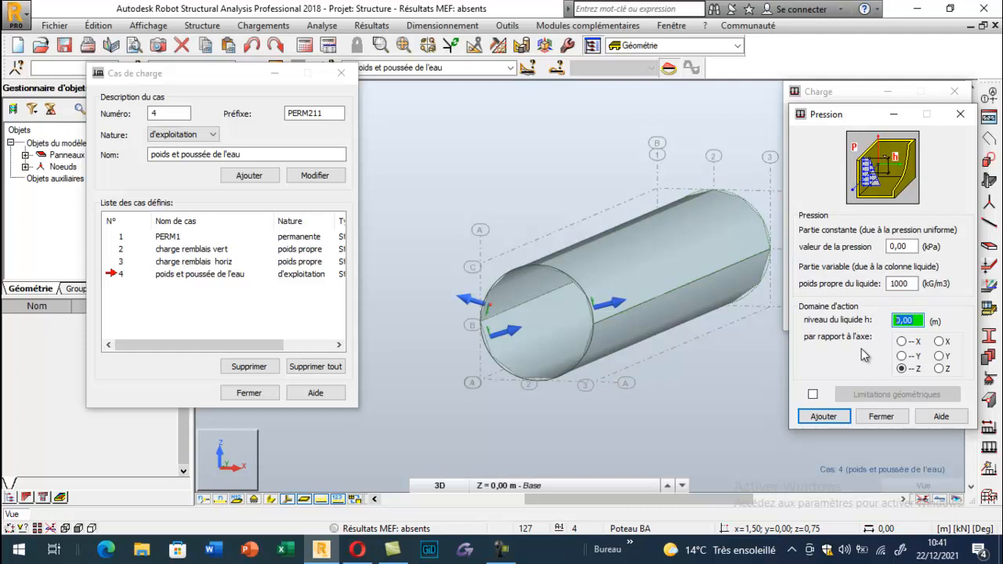
pyautogui.write('0.75')
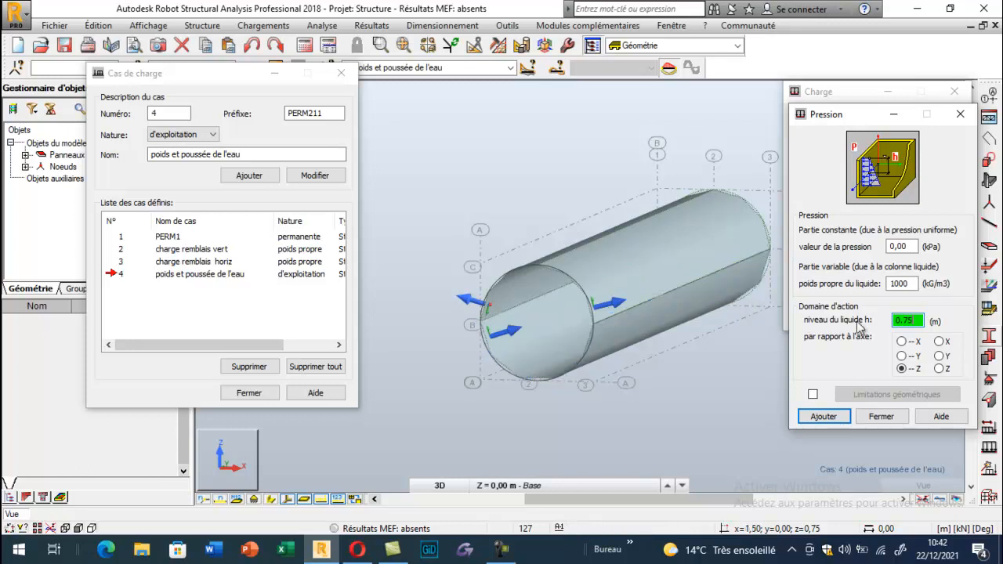
pyautogui.click(891, 286)
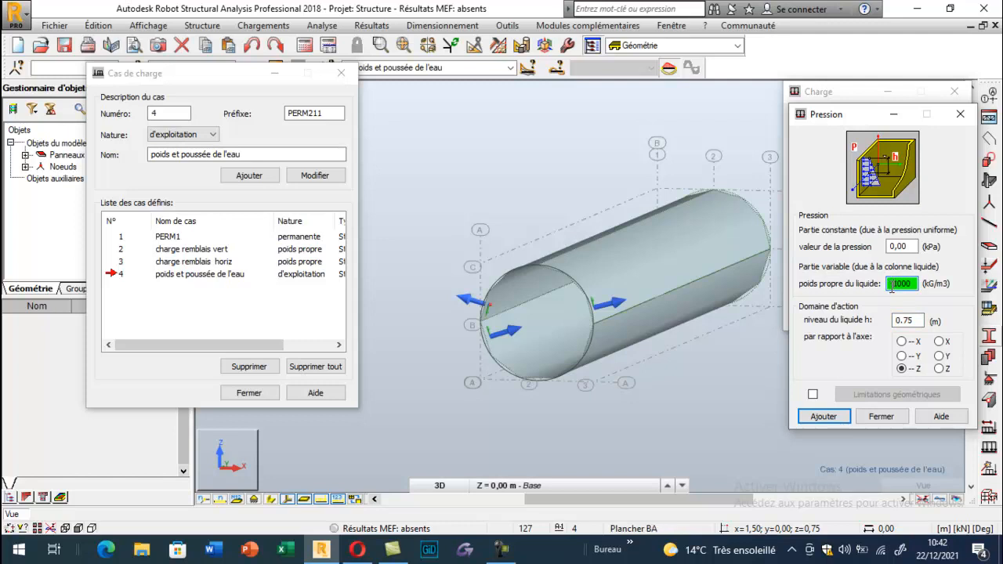
pyautogui.write('-')
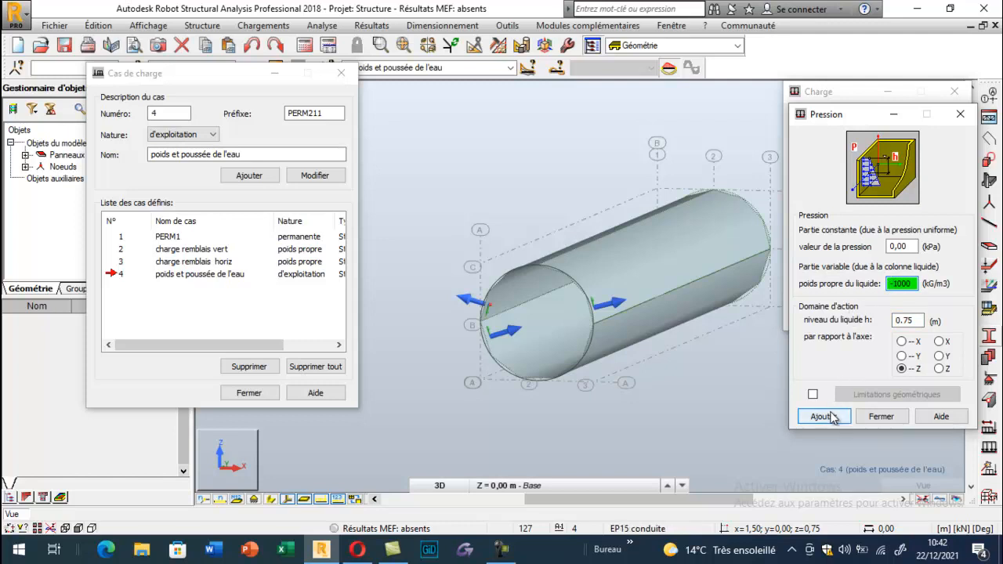
pyautogui.click(832, 418)
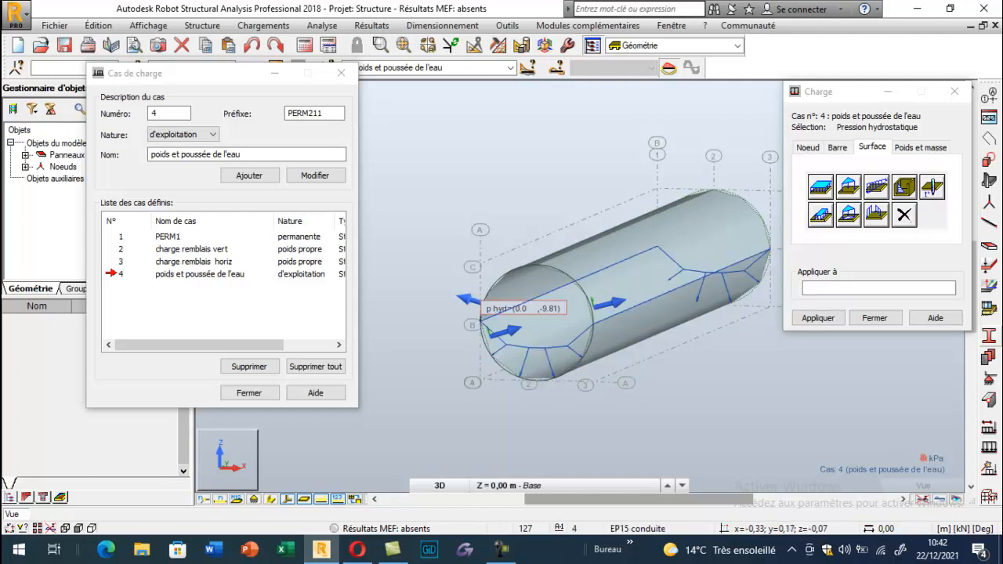
pyautogui.scroll(3, 524, 353)
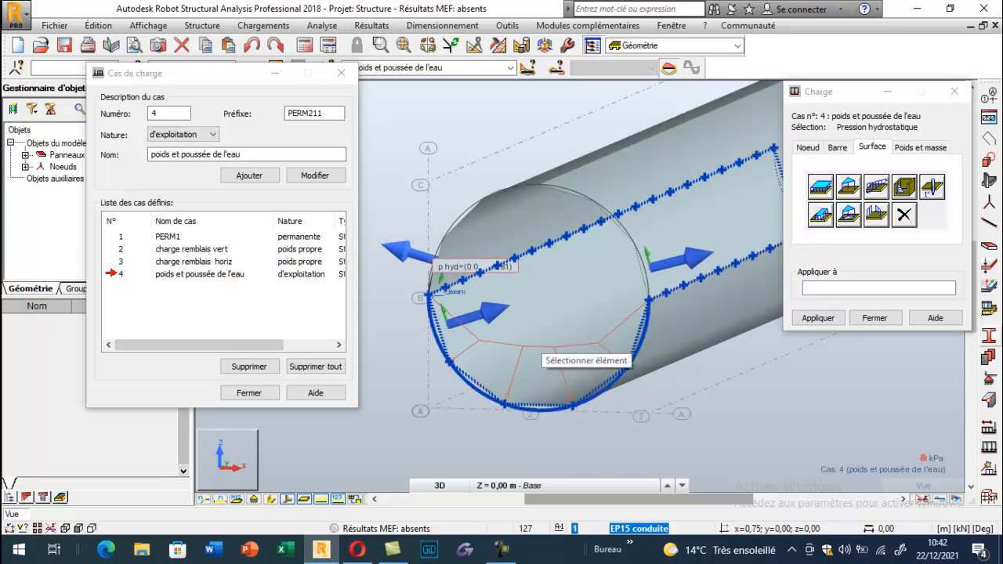
pyautogui.scroll(-2, 573, 321)
# - Apply hydrostatic pressure to the two upper panels with a liquid weight of 1000 kg/m3 and a liquid level of 1.5 m
pyautogui.click(896, 196)
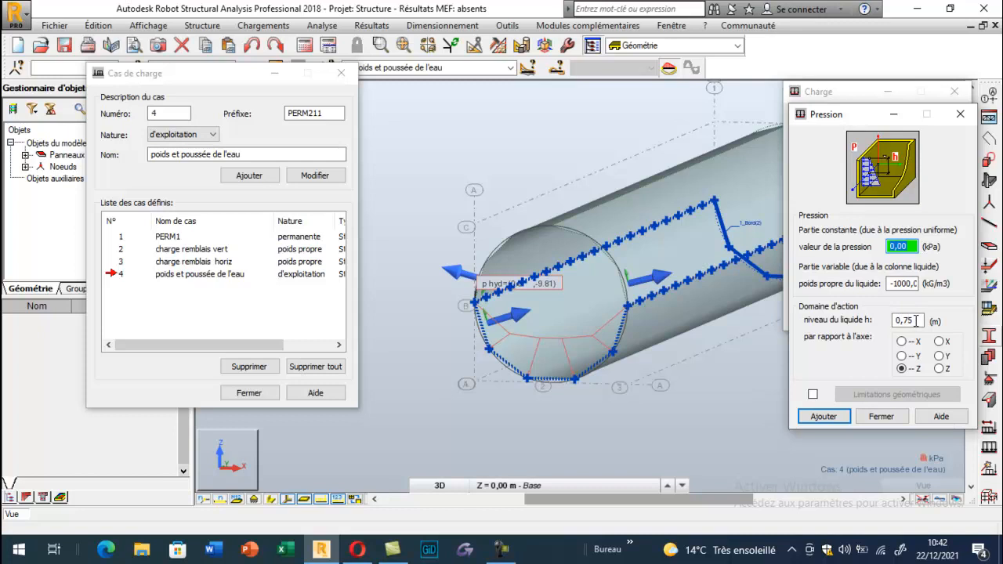
pyautogui.doubleClick(916, 321)
pyautogui.write('1')
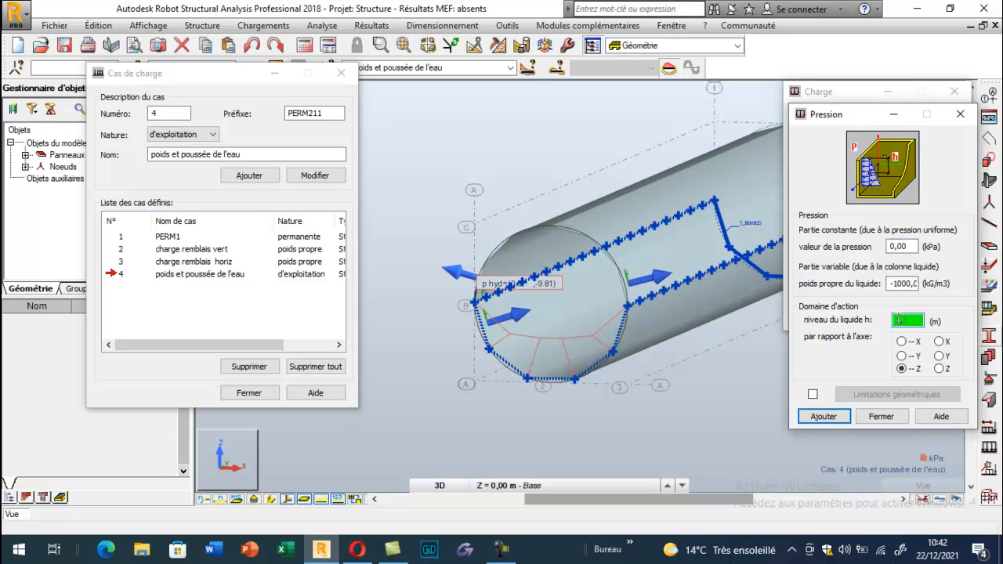
pyautogui.write(',5')
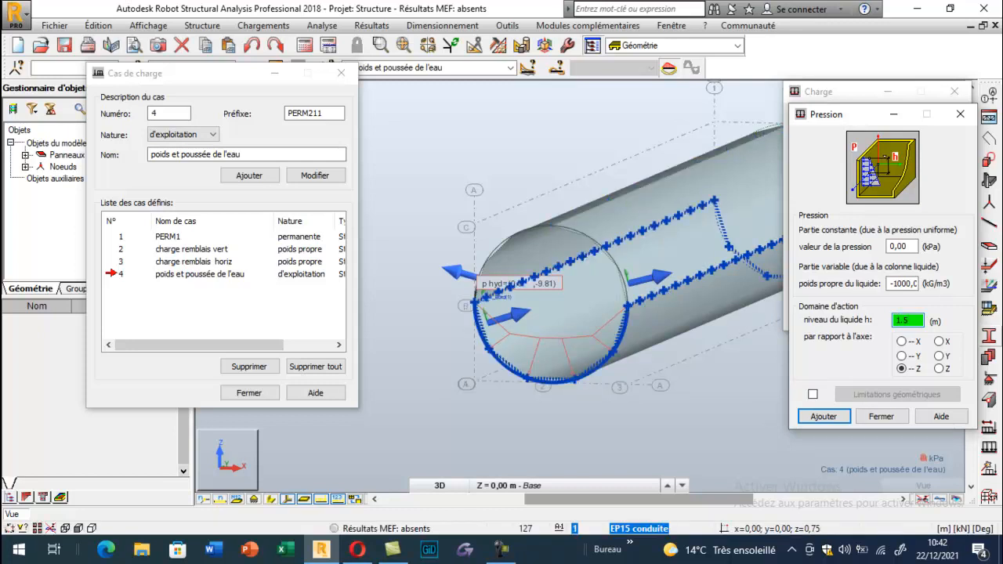
pyautogui.click(894, 286)
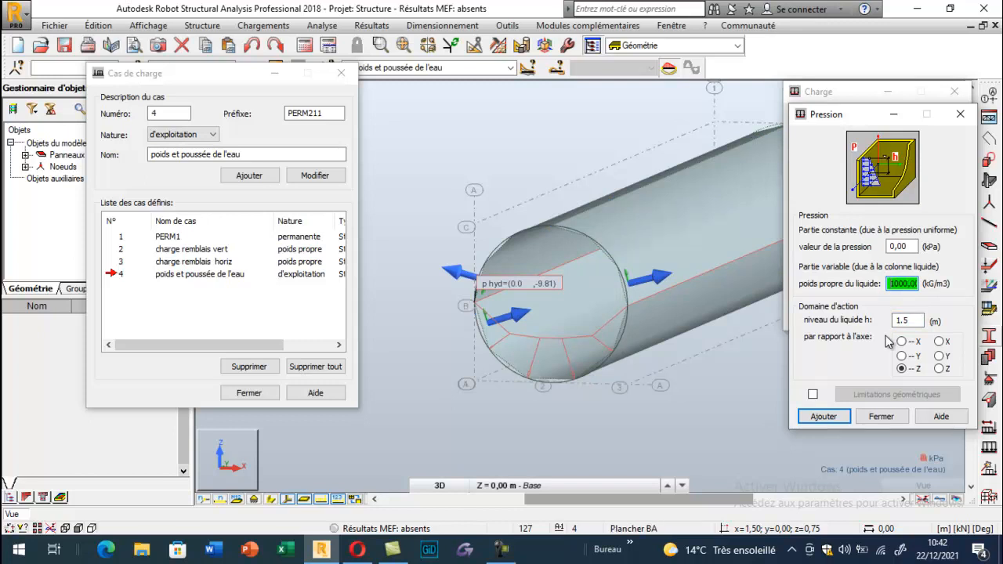
pyautogui.click(836, 419)
pyautogui.click(477, 293)
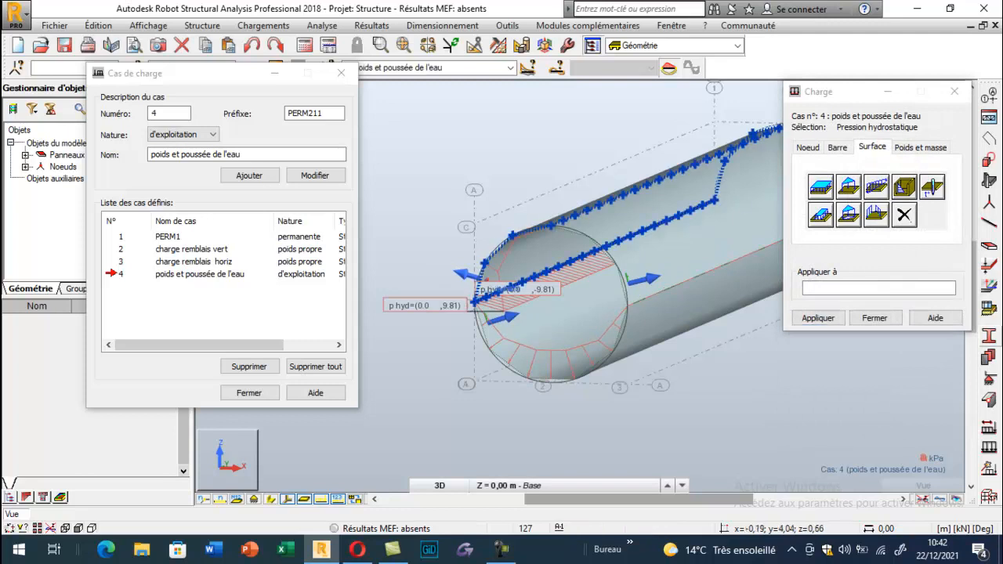
pyautogui.click(617, 265)
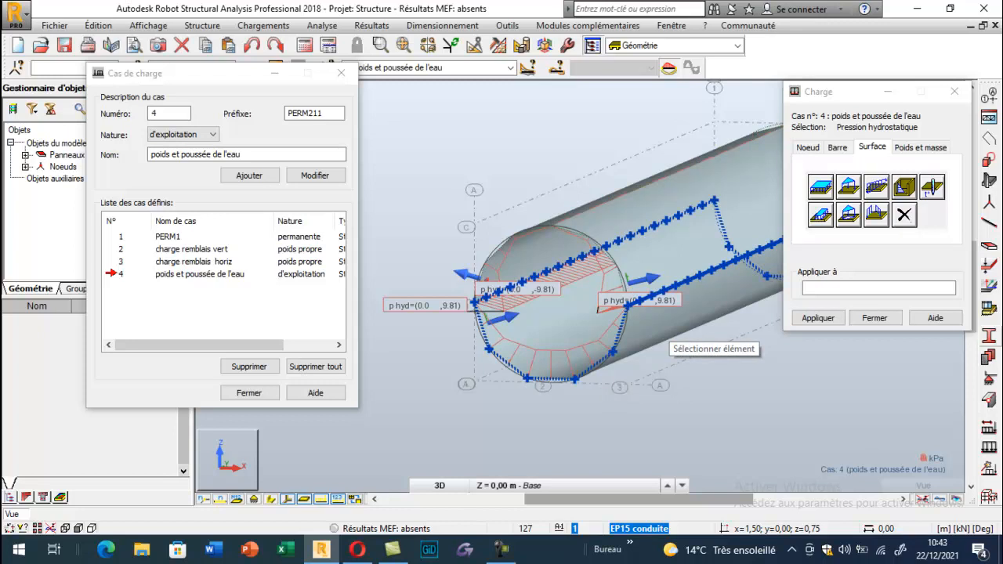
# - Close the load definition and load case windows and run the structure's calculation
pyautogui.click(874, 318)
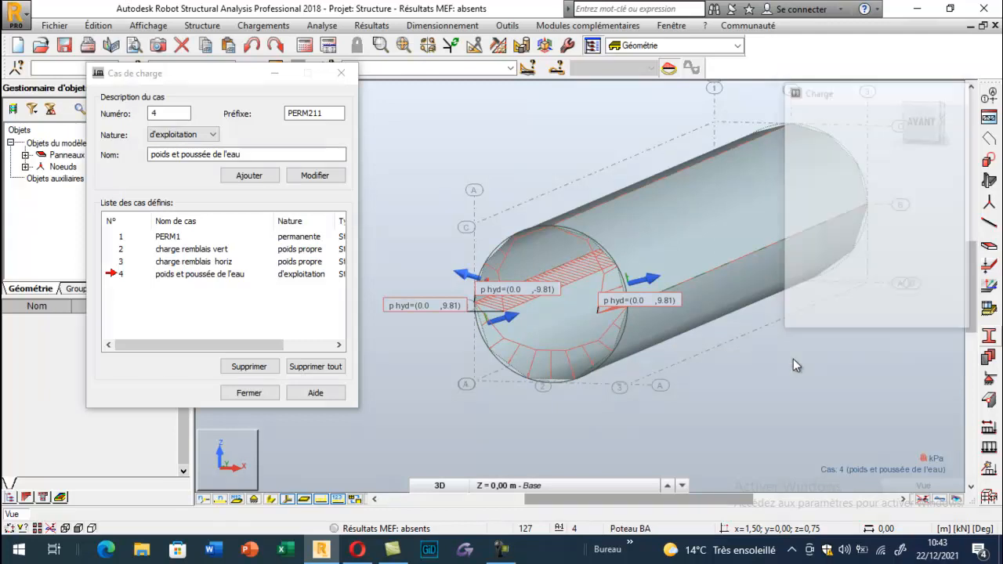
pyautogui.click(250, 393)
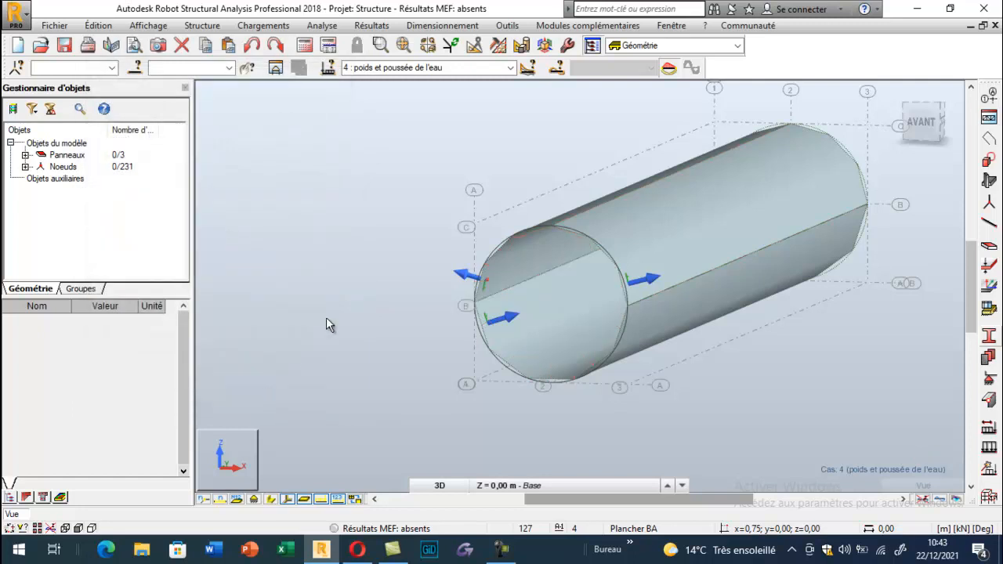
pyautogui.click(305, 45)
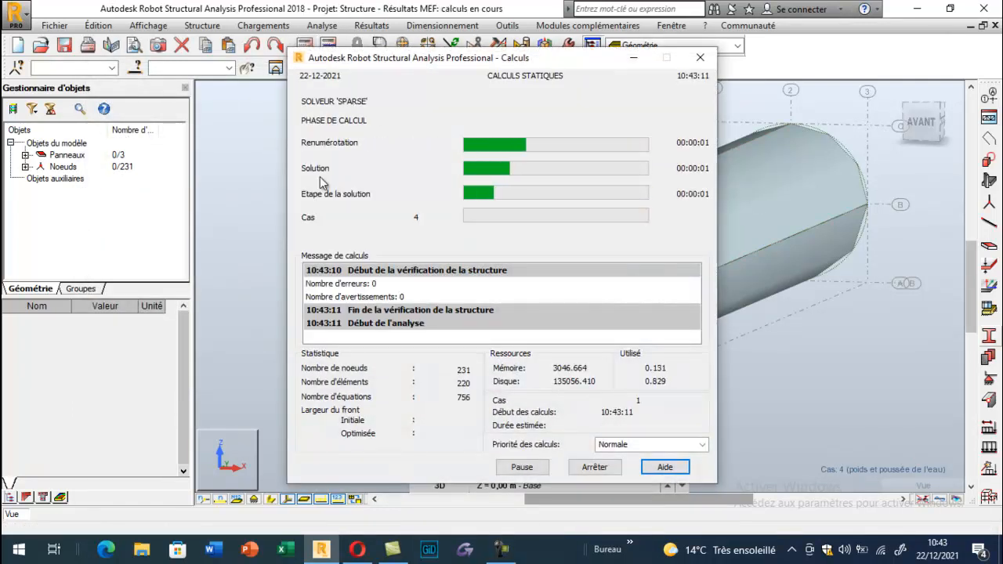
# - Display the mesh and supports of the pipe again and hide the panels' local axes
pyautogui.click(341, 500)
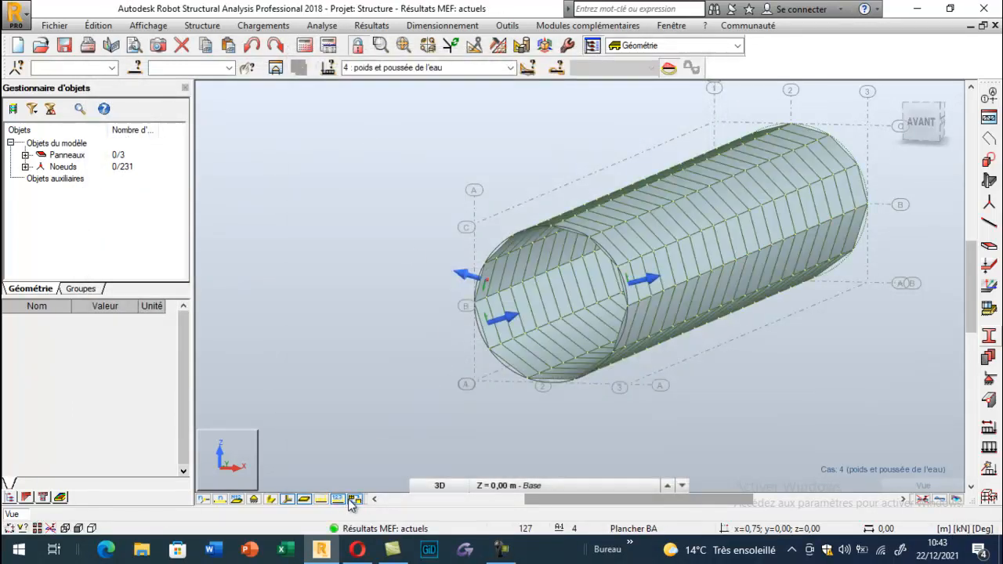
pyautogui.click(266, 500)
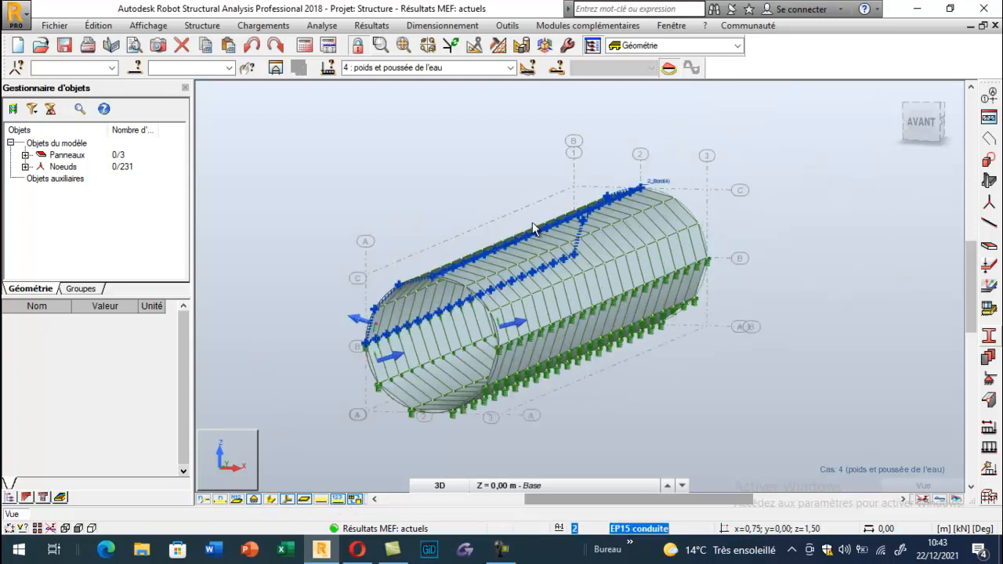
pyautogui.click(288, 501)
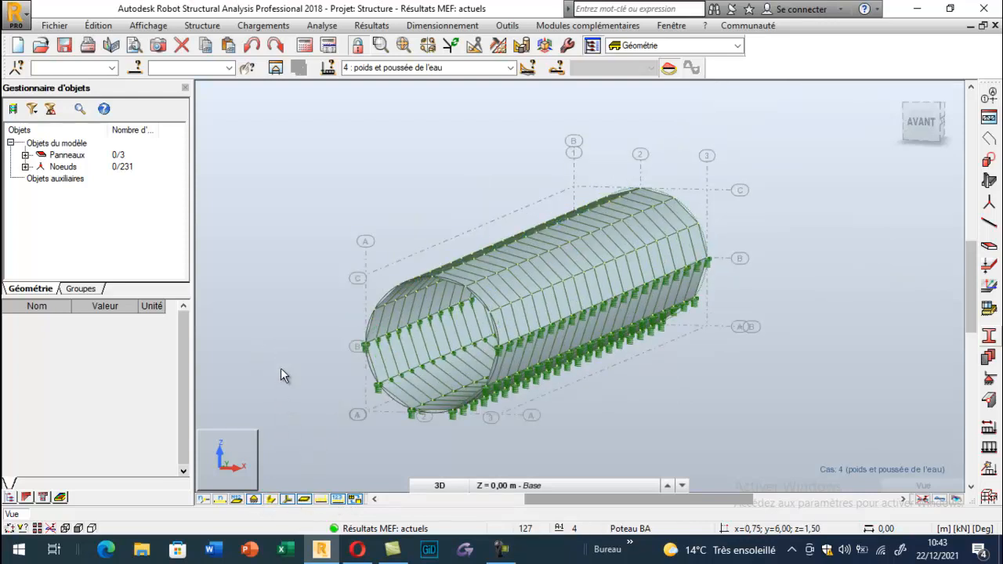
# - Display the load symbols and examine the loads of each case, from PERM1 through both backfill cases to "poids et poussée de l'eau"
pyautogui.click(510, 68)
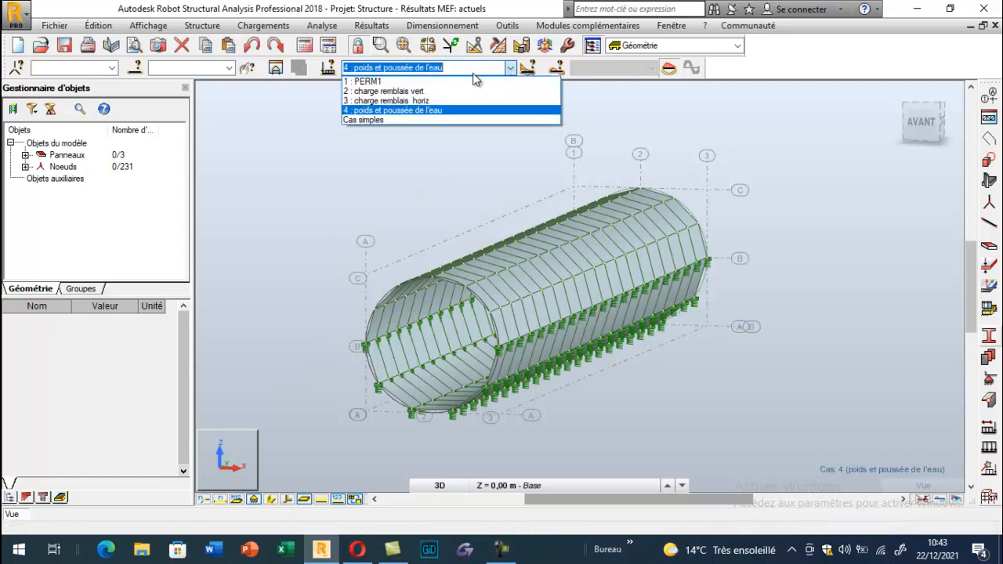
pyautogui.click(447, 82)
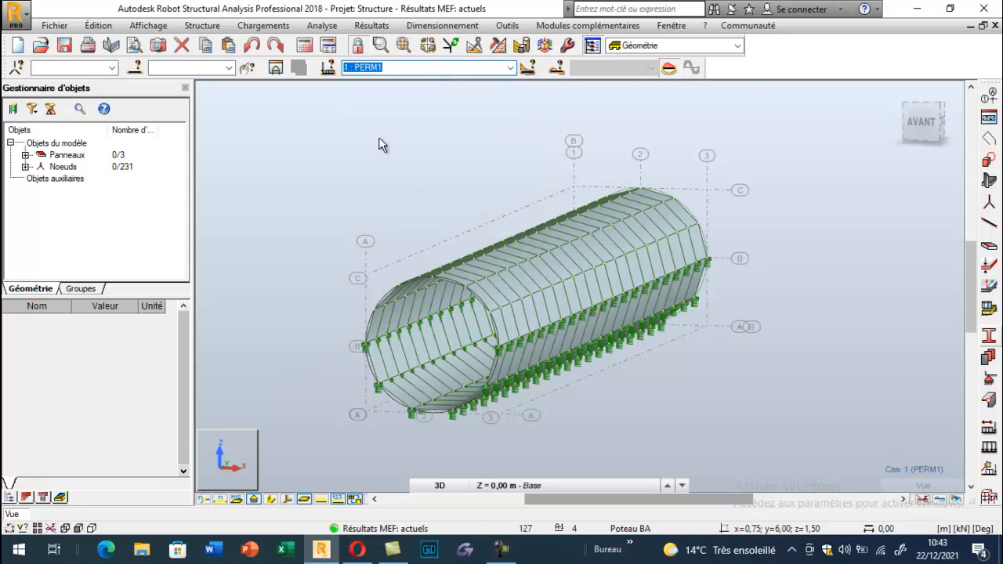
pyautogui.click(338, 500)
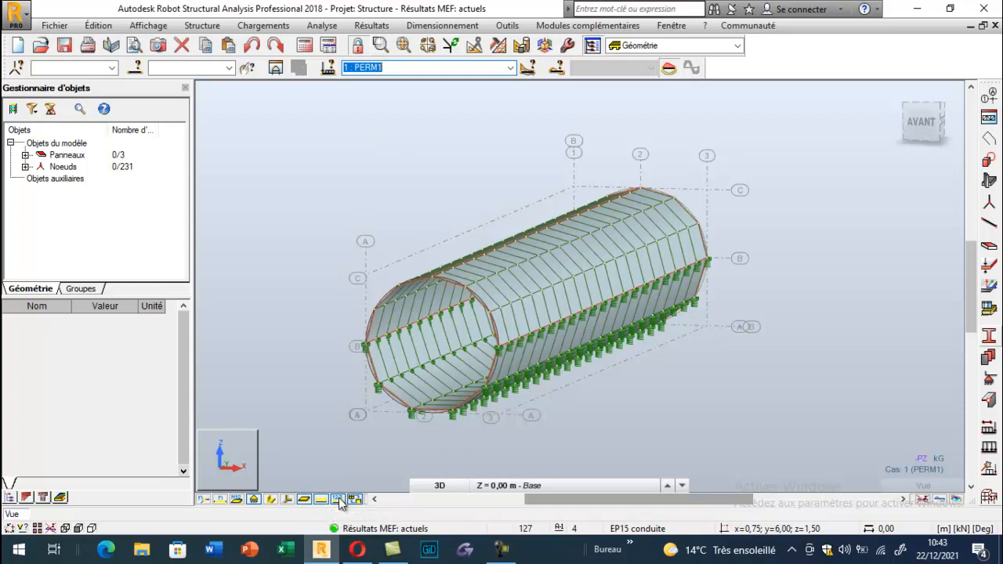
pyautogui.click(510, 69)
pyautogui.click(435, 91)
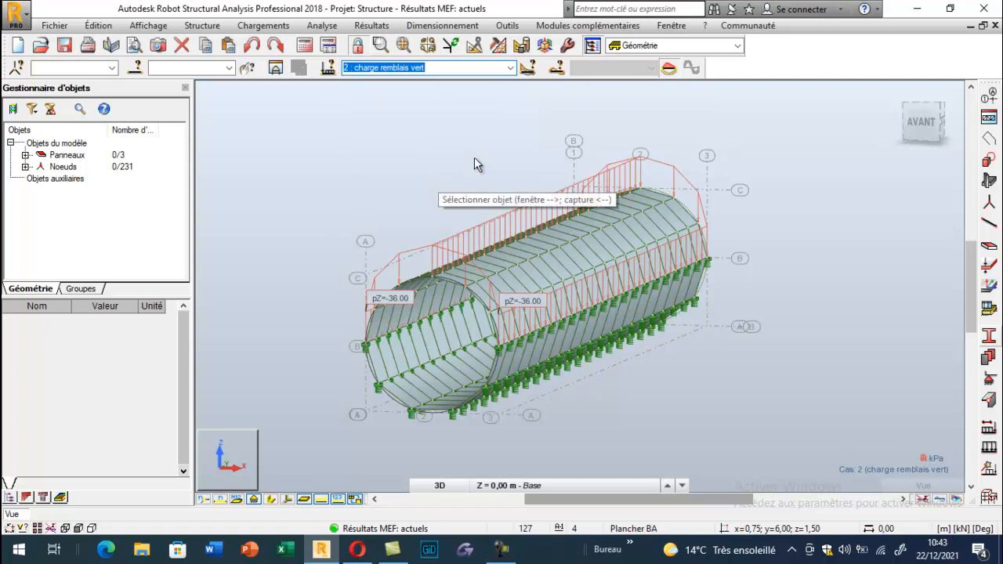
pyautogui.click(510, 68)
pyautogui.click(456, 101)
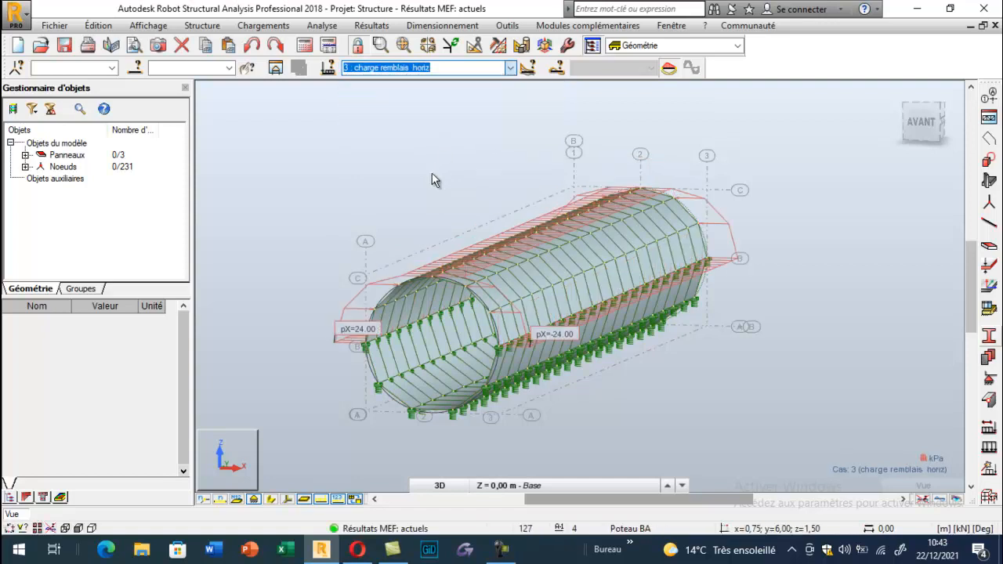
pyautogui.click(509, 68)
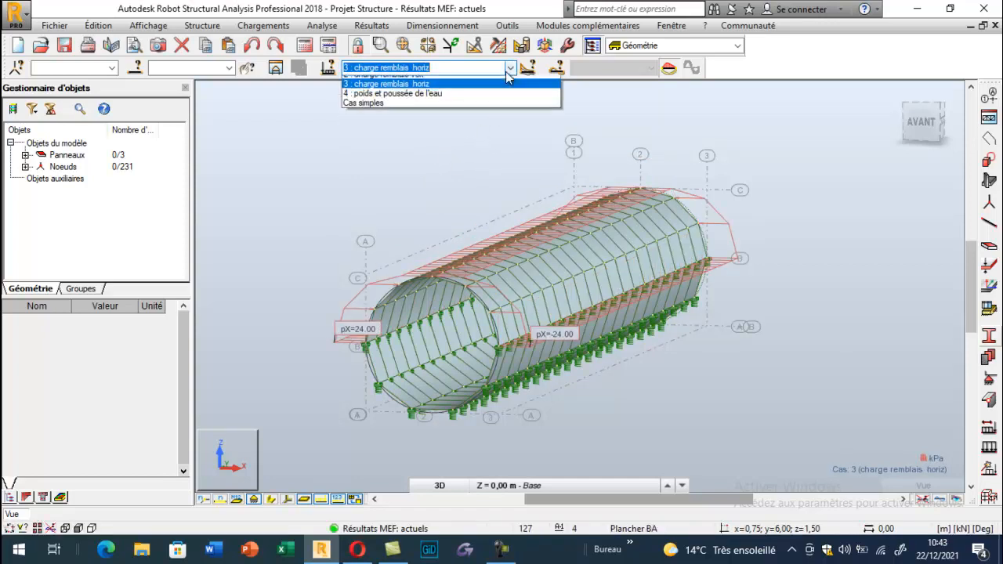
pyautogui.click(452, 110)
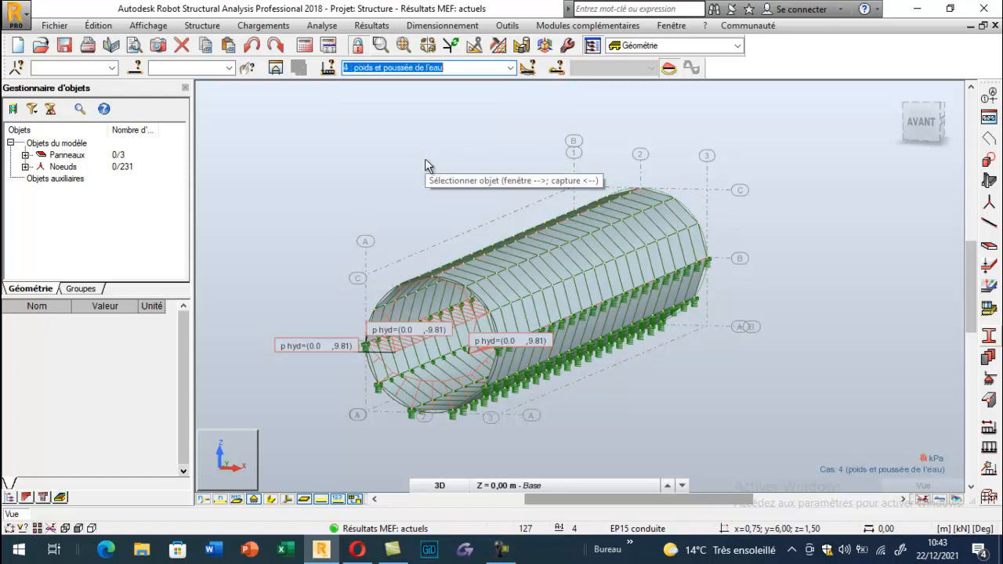
# - Define a manual ELU combination containing PERM1, "charge remblais vert" and "charge remblais horiz" with automatic coefficients, and apply it
pyautogui.click(263, 25)
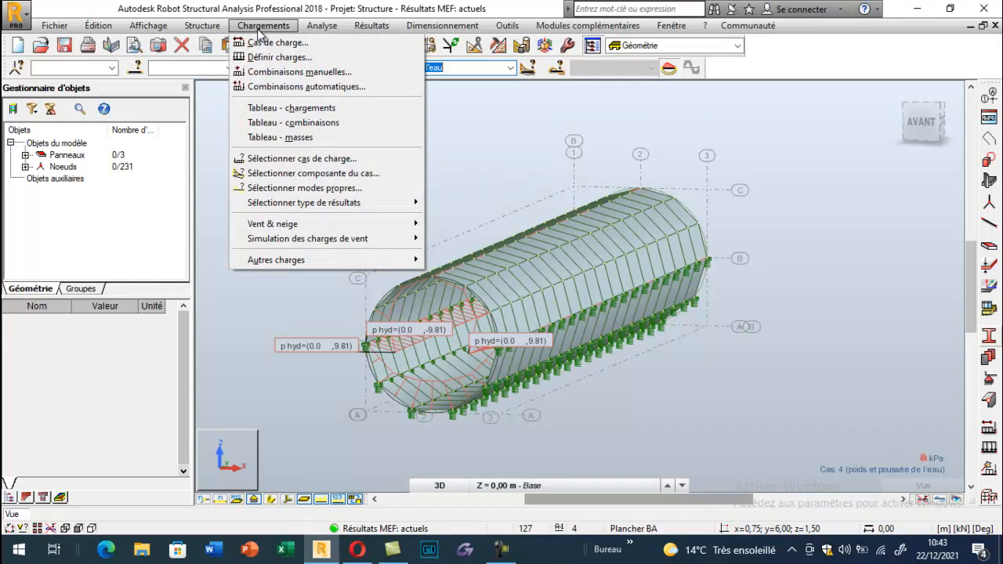
pyautogui.click(283, 72)
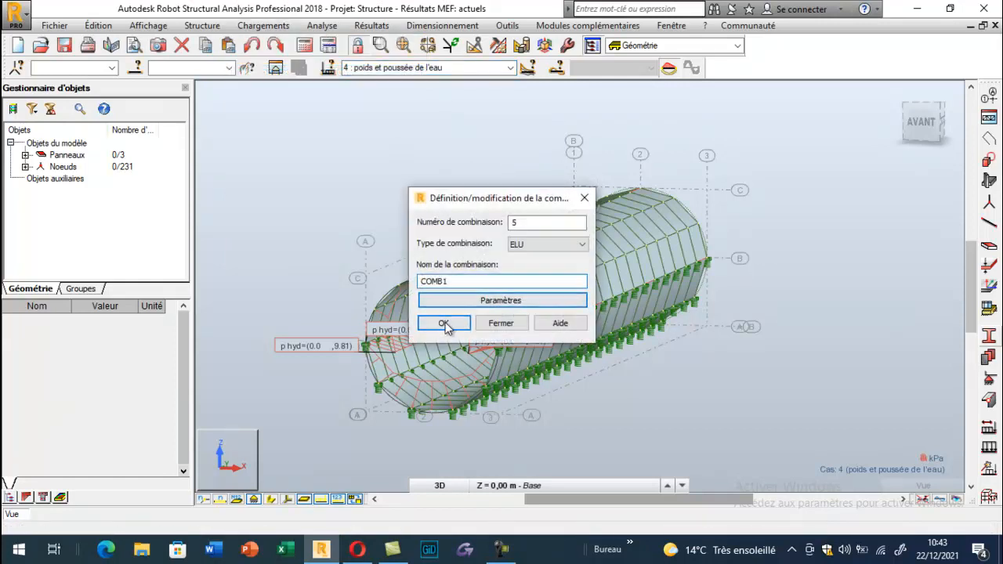
pyautogui.click(443, 332)
pyautogui.click(551, 308)
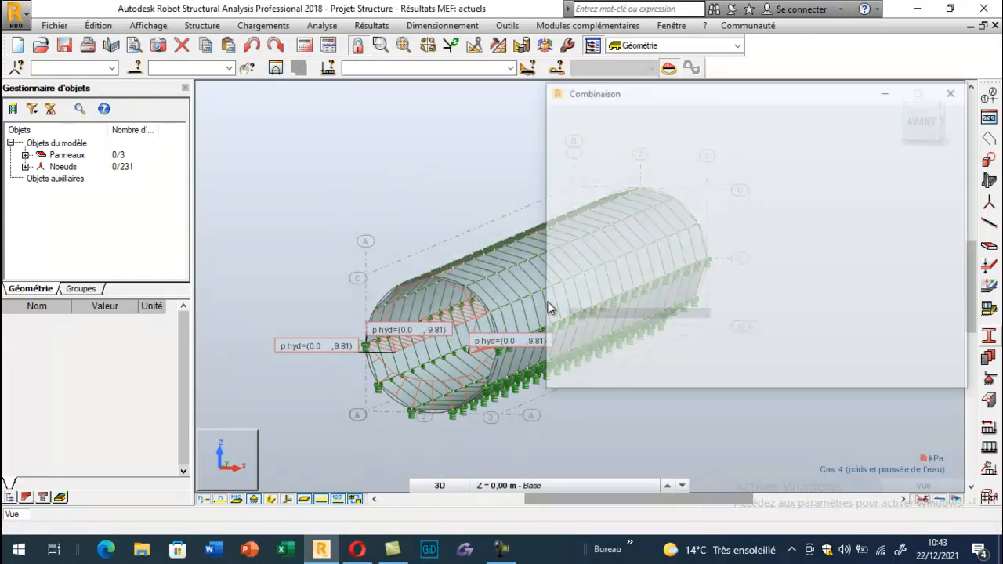
pyautogui.moveTo(634, 94); pyautogui.dragTo(350, 113)
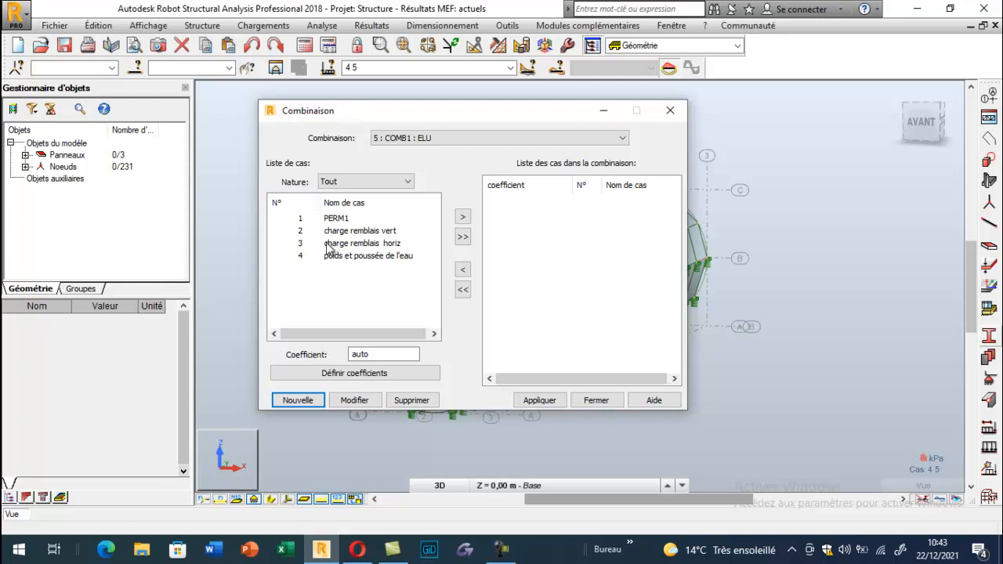
pyautogui.moveTo(301, 235); pyautogui.dragTo(301, 245)
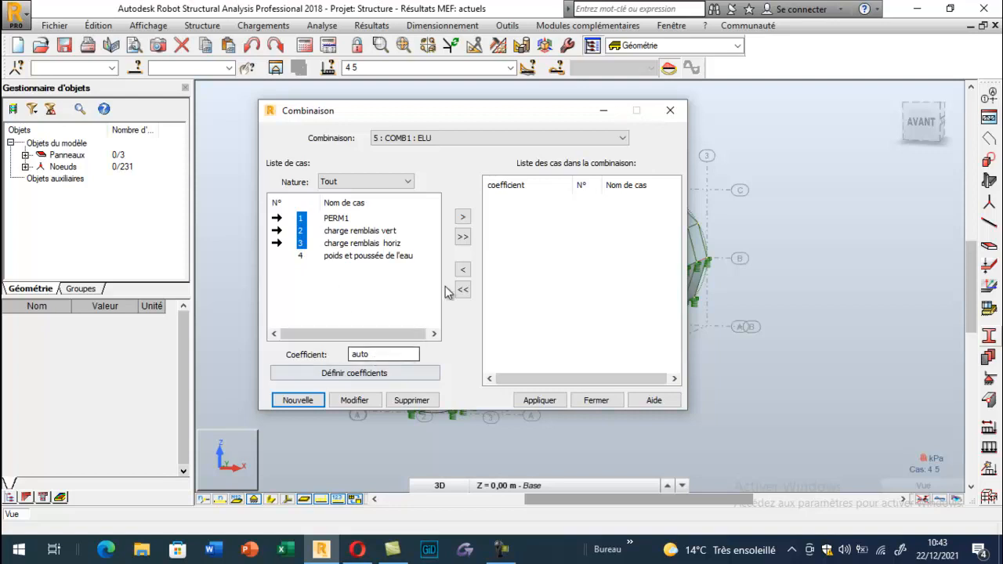
pyautogui.click(463, 216)
pyautogui.click(542, 403)
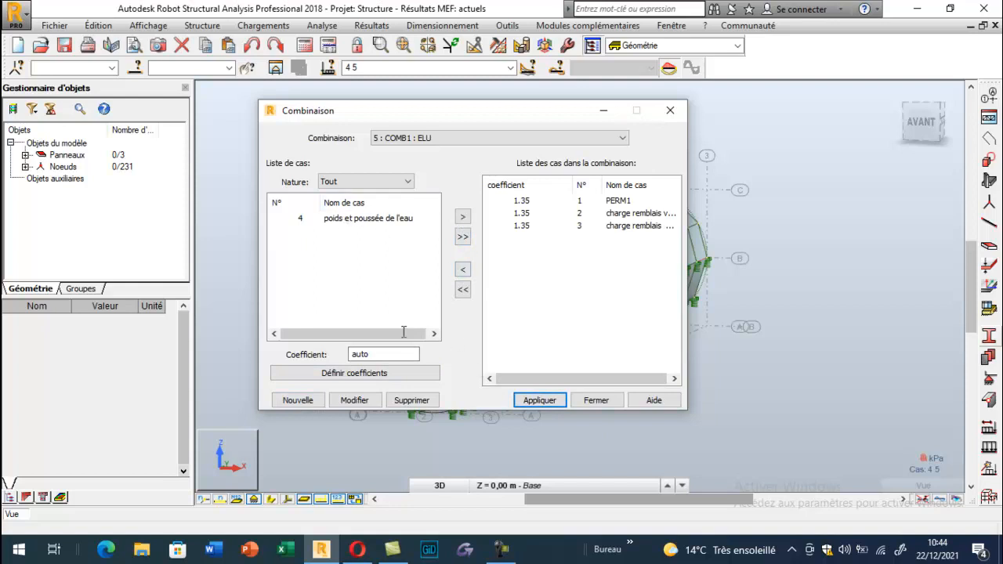
# - Define a second ELU combination containing PERM1, "charge remblais vert", "charge remblais horiz" and "poids et poussée de l'eau" with automatic coefficients, and apply it
pyautogui.click(296, 401)
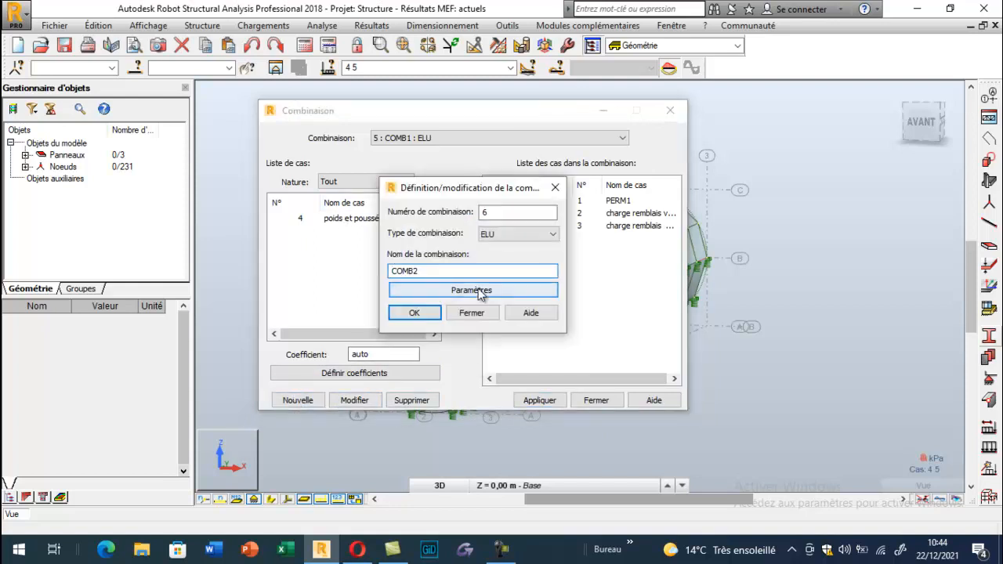
pyautogui.click(415, 312)
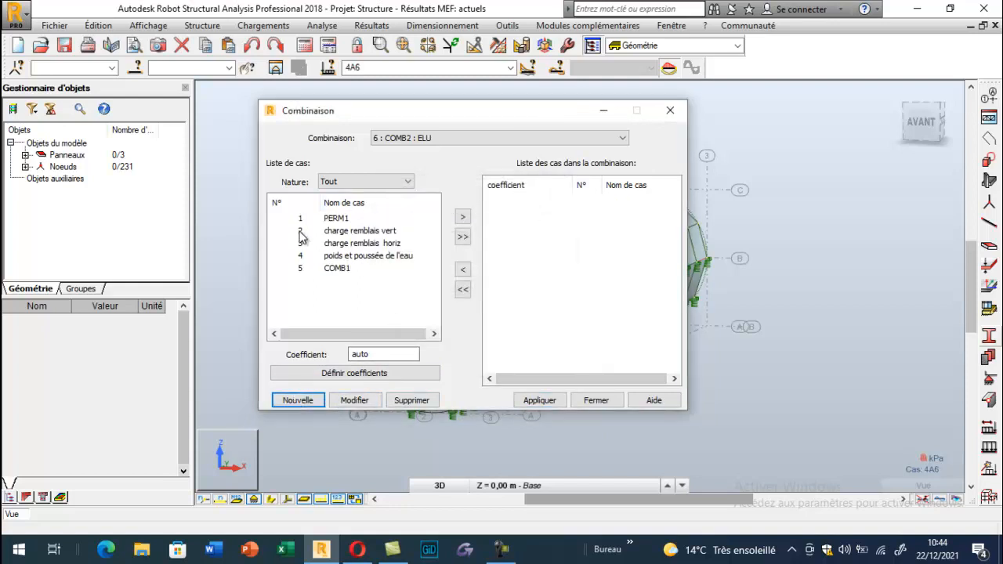
pyautogui.click(302, 219)
pyautogui.moveTo(302, 221); pyautogui.dragTo(300, 258)
pyautogui.click(462, 216)
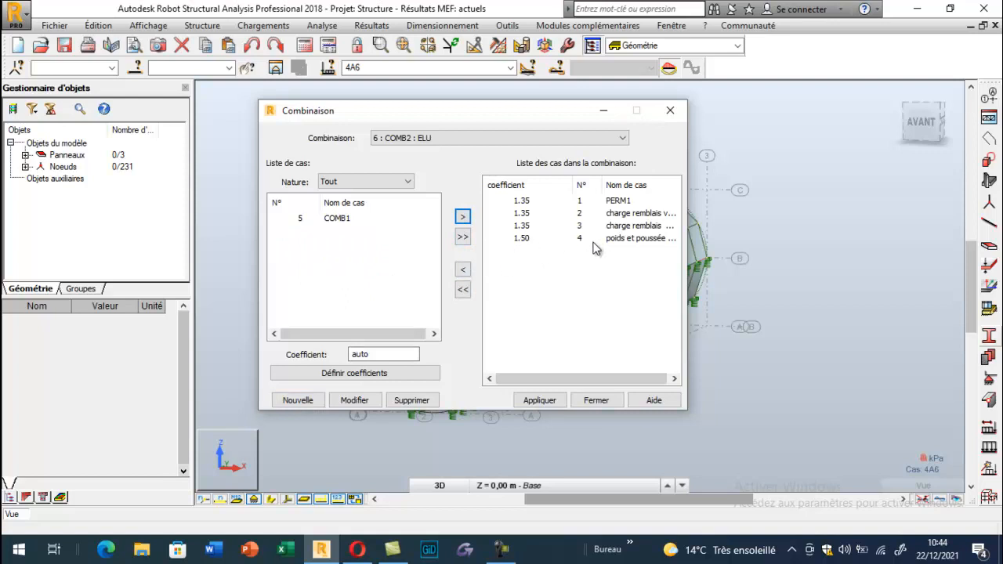
pyautogui.click(543, 400)
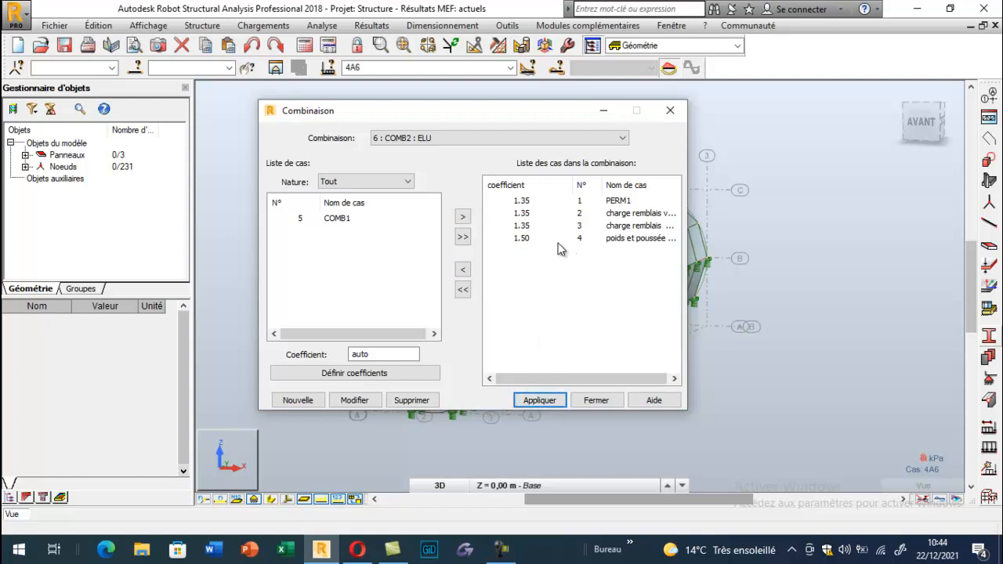
# - Close the combination definition and recalculate the structure, with COMB1 selected as the displayed case
pyautogui.click(589, 400)
pyautogui.click(305, 45)
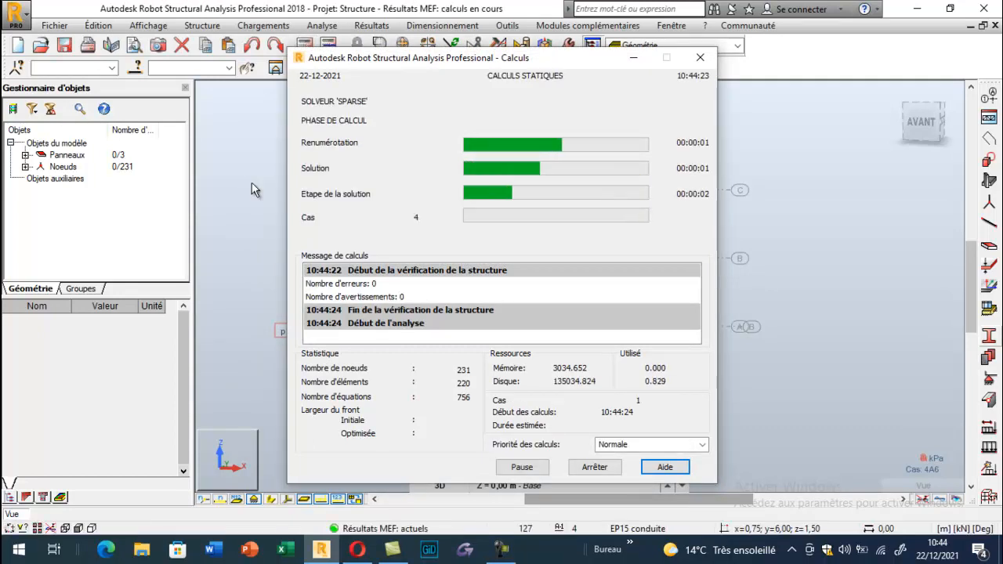
pyautogui.click(510, 67)
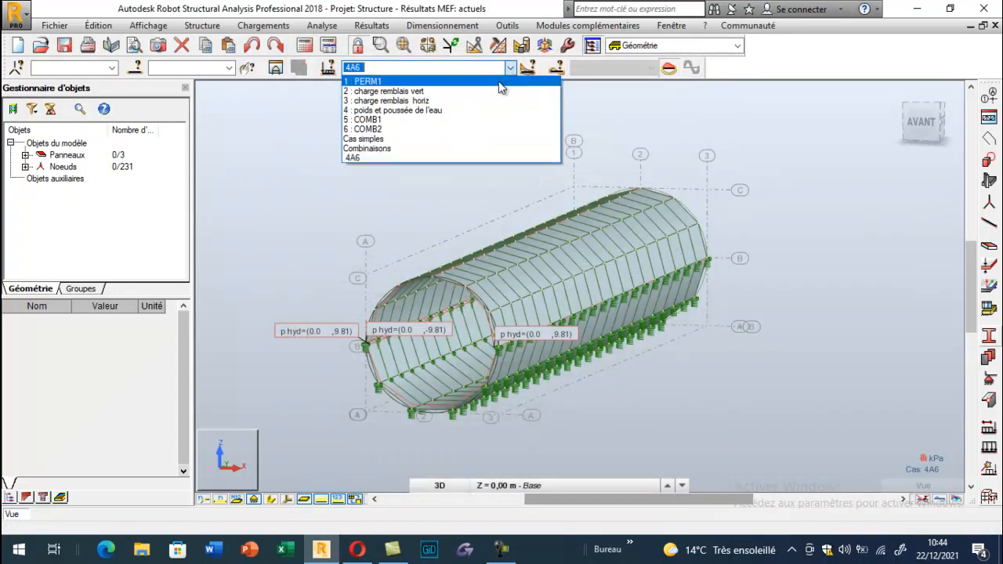
pyautogui.click(385, 119)
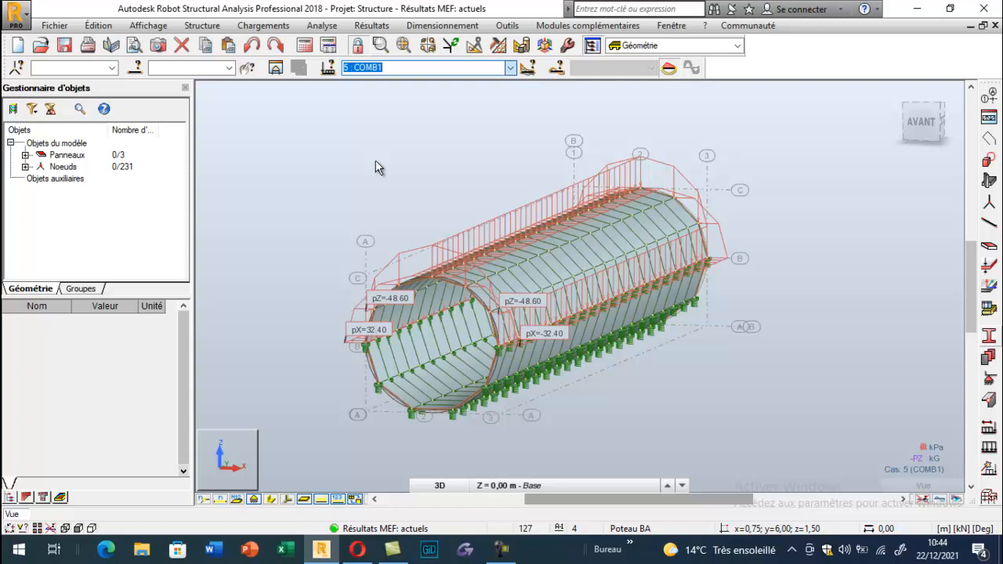
# - Hide the load symbols and display the colour map of the xx stresses (Contraintes - s) on the pipe for COMB1
pyautogui.click(354, 27)
pyautogui.click(423, 105)
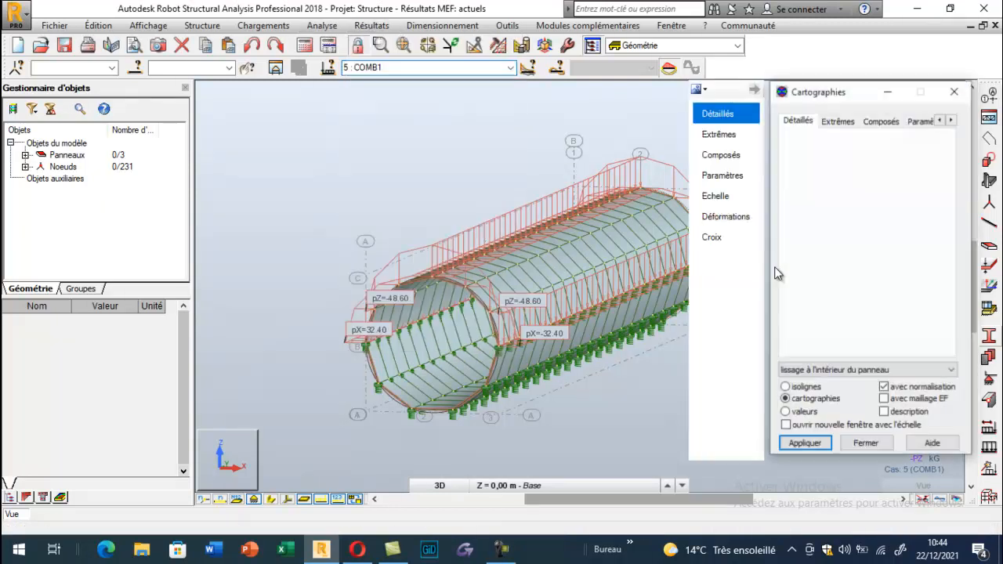
pyautogui.click(337, 500)
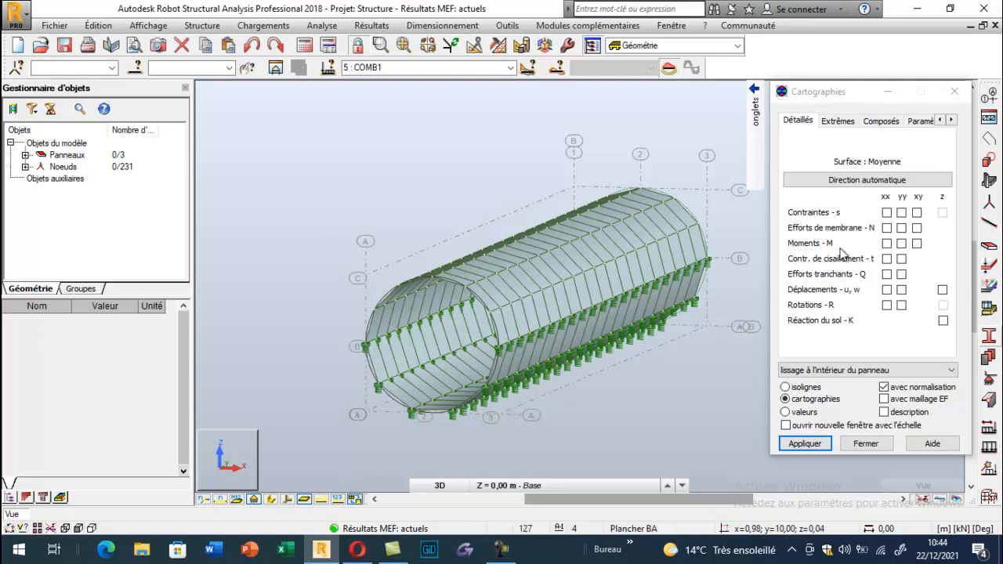
pyautogui.click(887, 212)
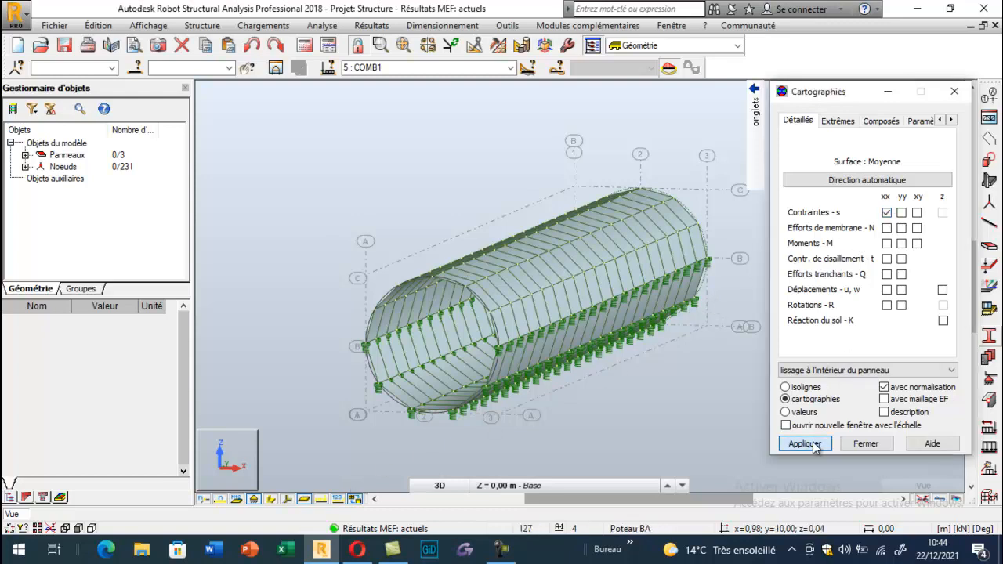
pyautogui.click(805, 443)
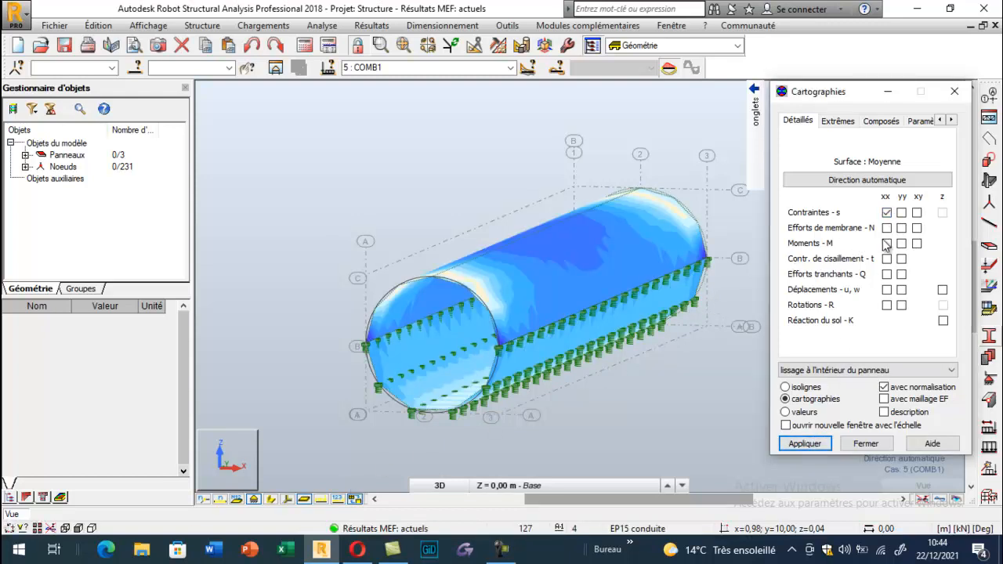
# - Display the colour map of the yy stresses, followed by the map of the z displacements, for COMB1
pyautogui.click(902, 213)
pyautogui.click(829, 447)
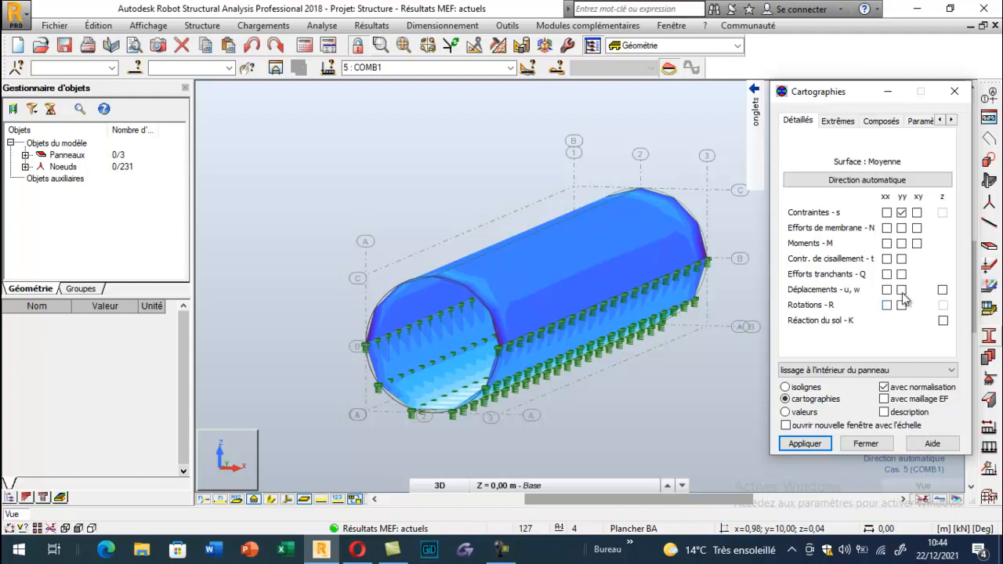
pyautogui.click(942, 289)
pyautogui.click(806, 446)
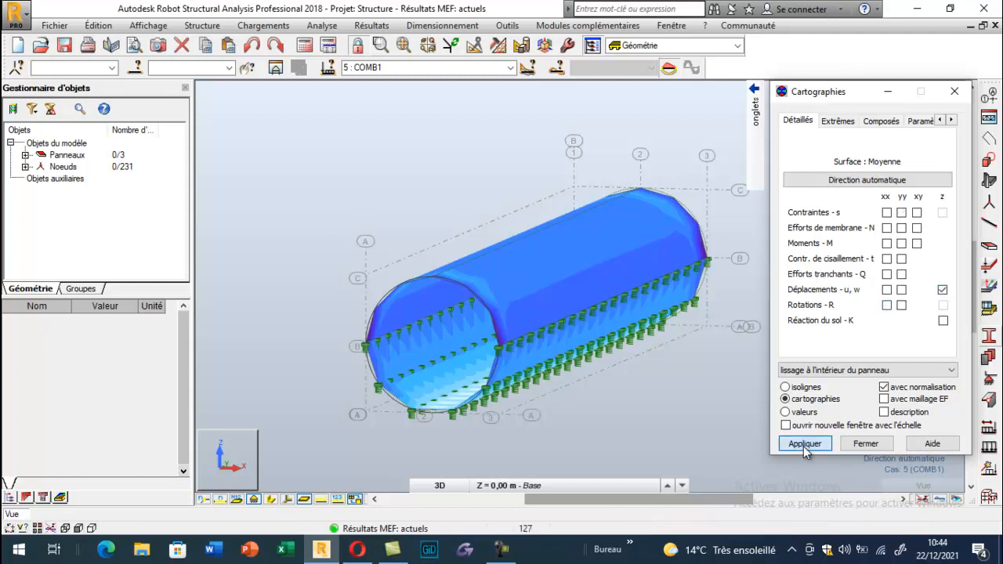